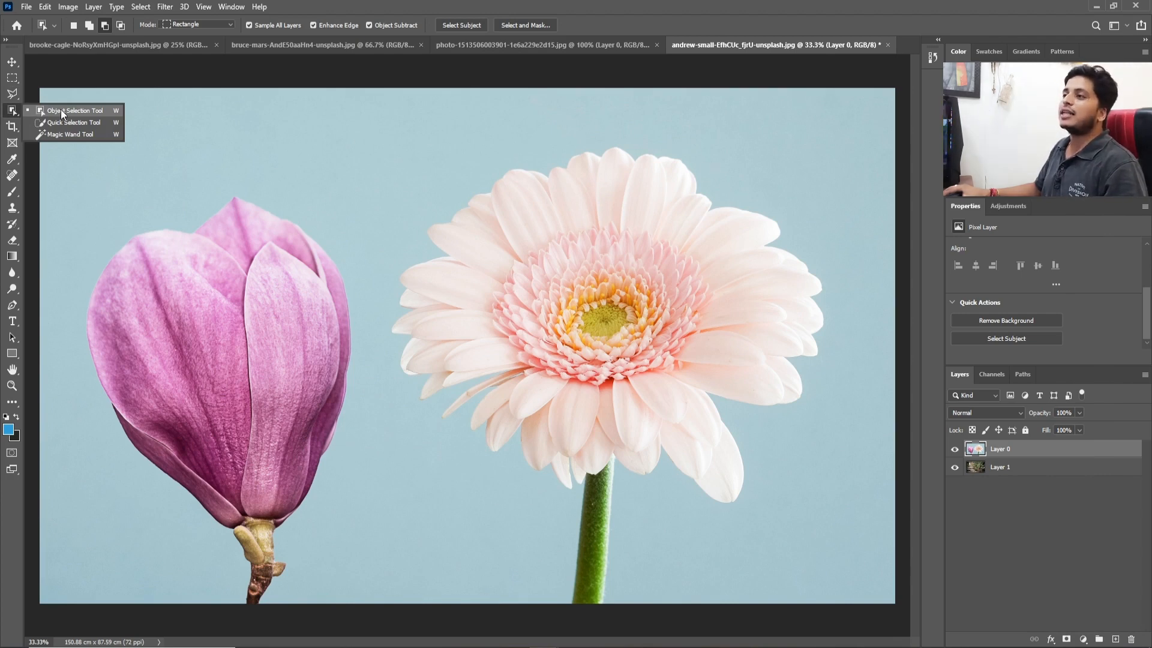
Activate the Object Selection Tool for the image with the two flowers
{"action": "left_click", "coordinate": [62, 111]}
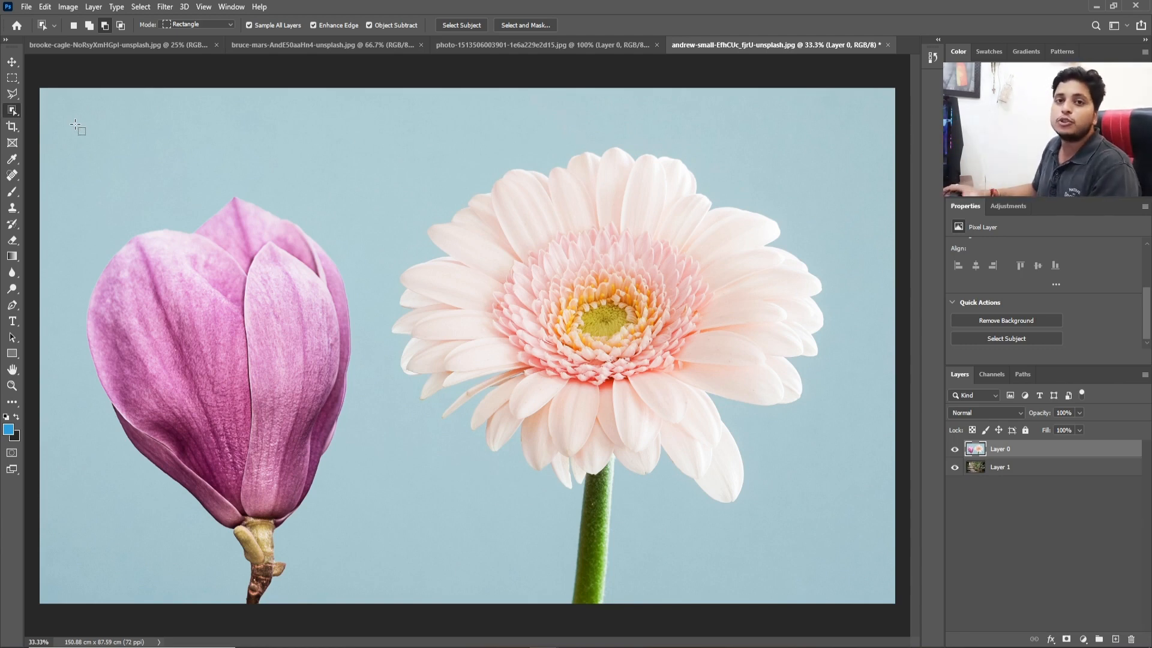
{"action": "key", "text": "ctrl+minus"}
{"action": "key", "text": "ctrl+minus"}
{"action": "key", "text": "ctrl+plus"}
{"action": "key", "text": "ctrl+plus"}
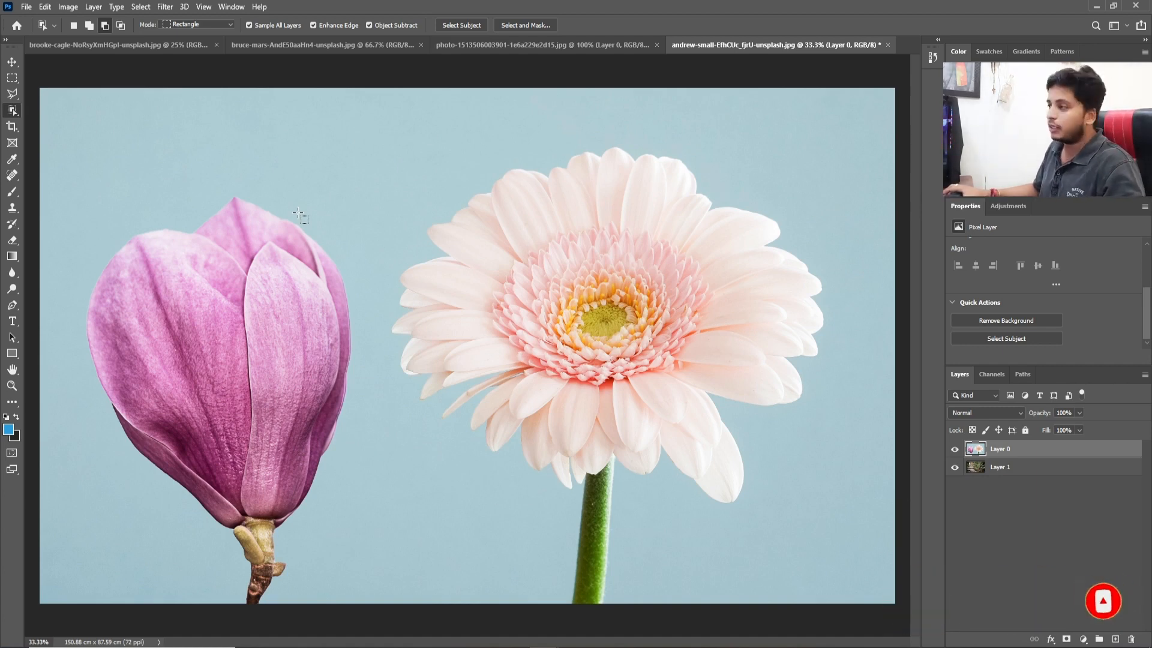
{"action": "key", "text": "ctrl+minus"}
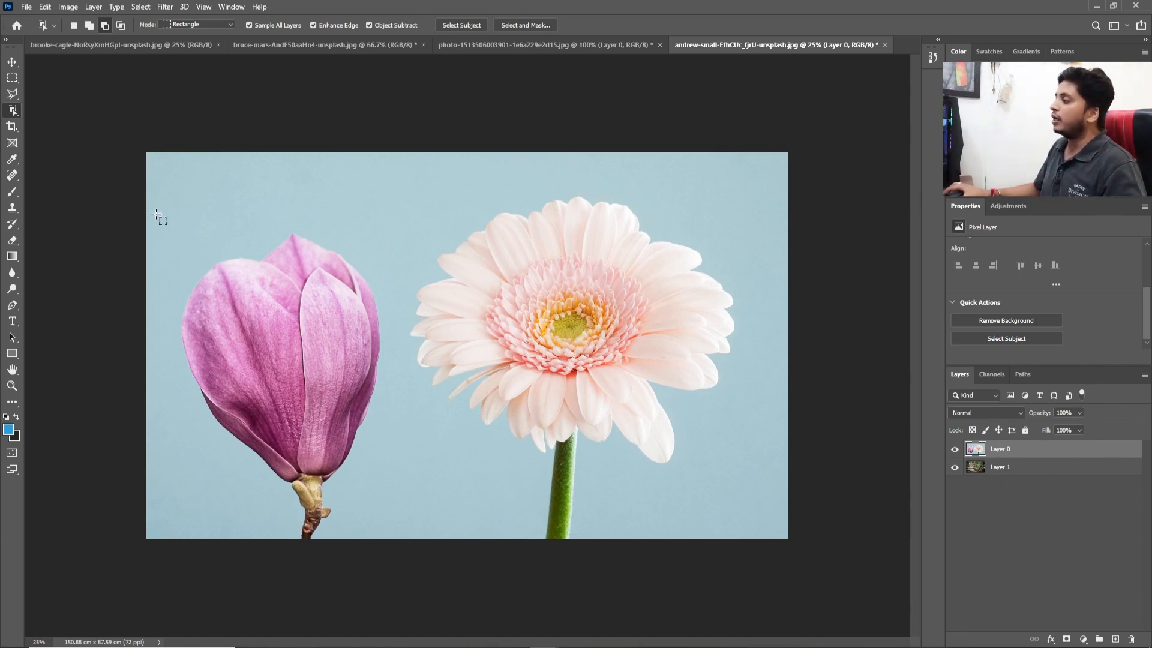
Try the Remove Background quick action on Layer 0 and undo it
{"action": "left_click", "coordinate": [1010, 468]}
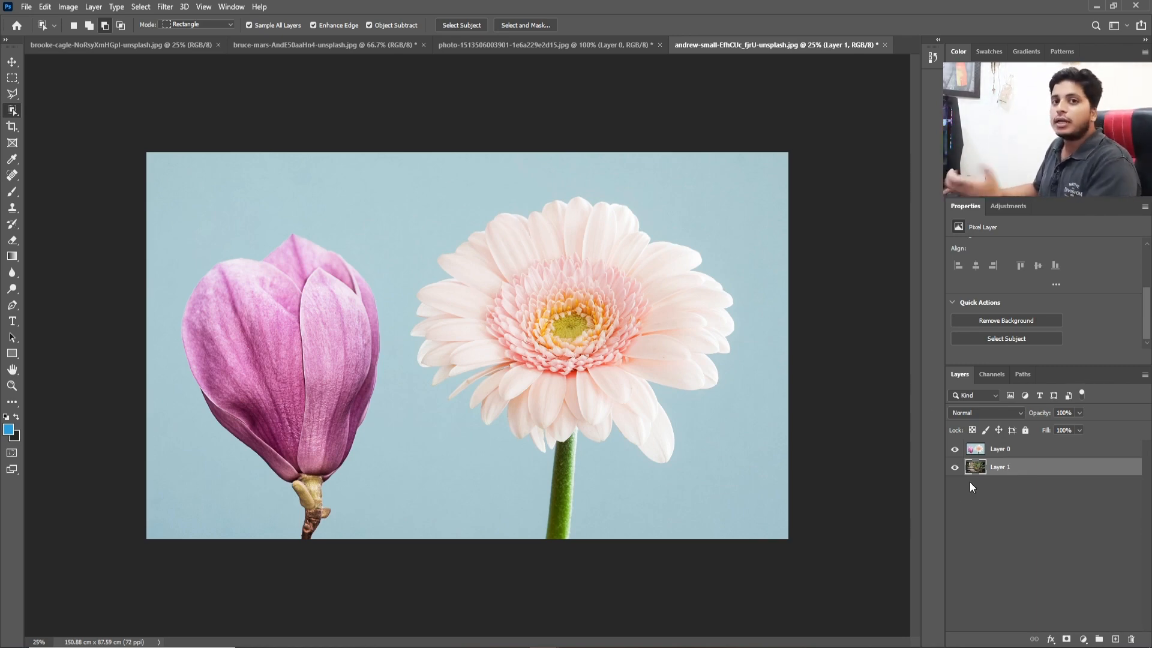
{"action": "left_click", "coordinate": [1007, 451]}
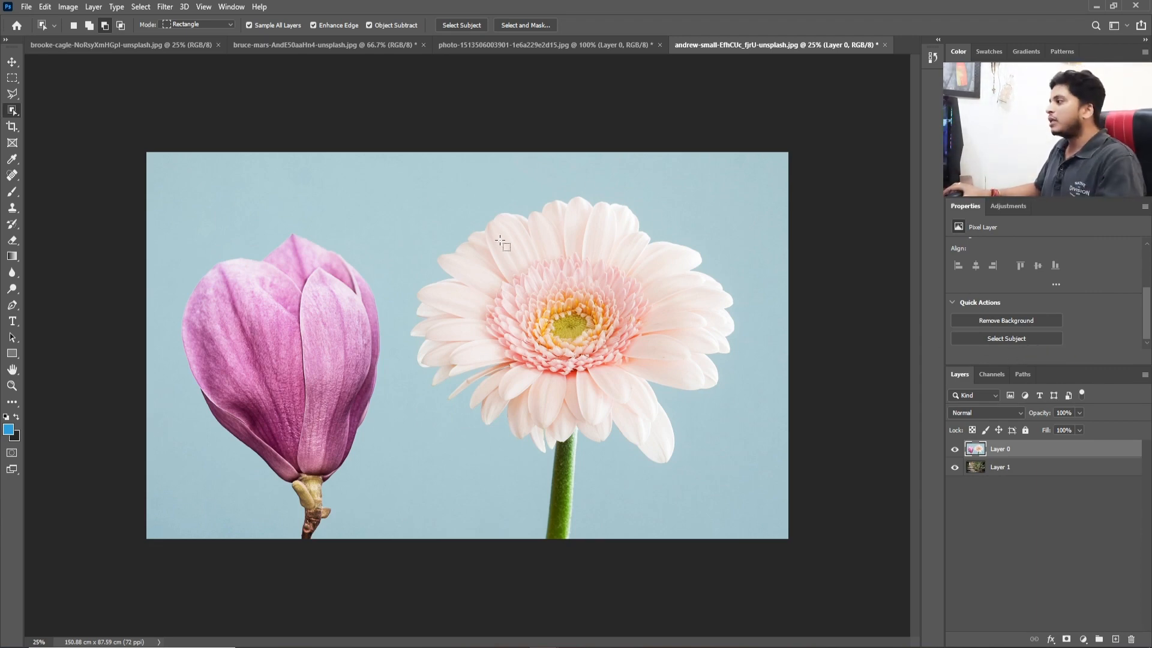
{"action": "left_click", "coordinate": [999, 321]}
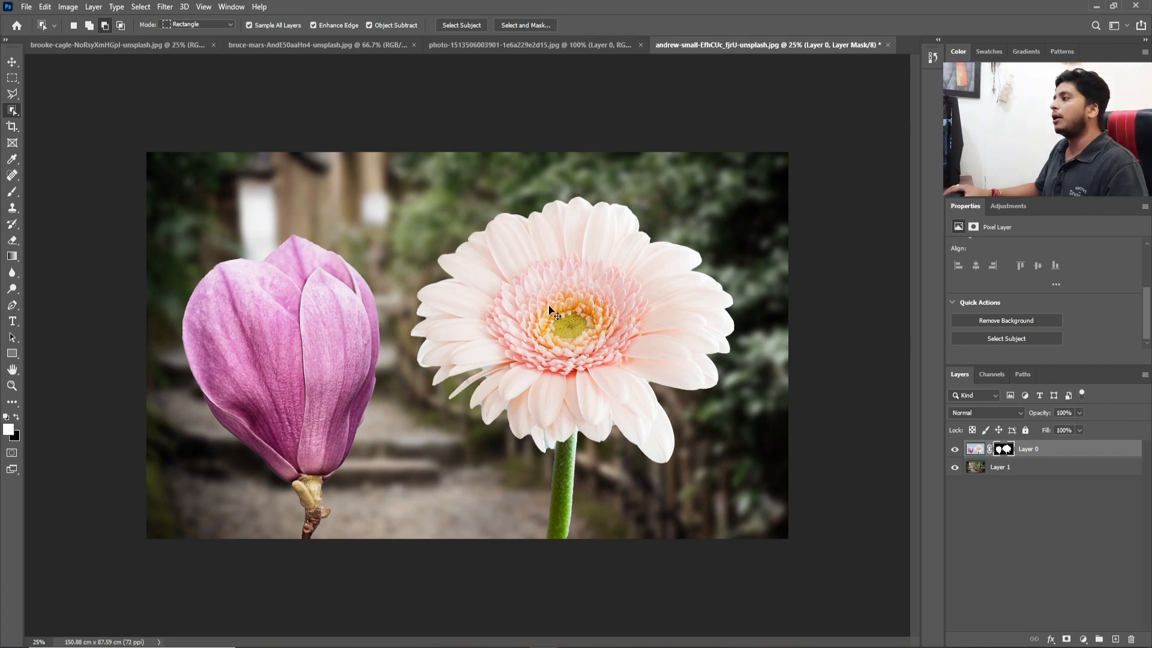
{"action": "key", "text": "ctrl+z"}
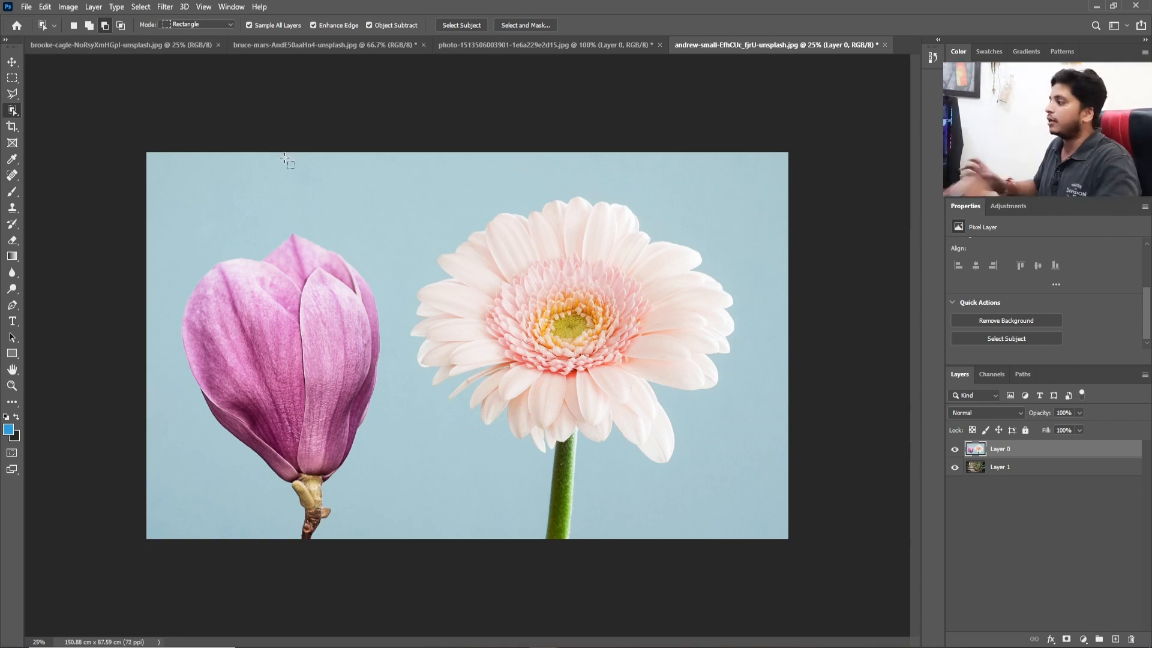
Select the pale pink daisy and its stem on Layer 0 with the Object Selection Tool in Rectangle mode
{"action": "left_click", "coordinate": [204, 23]}
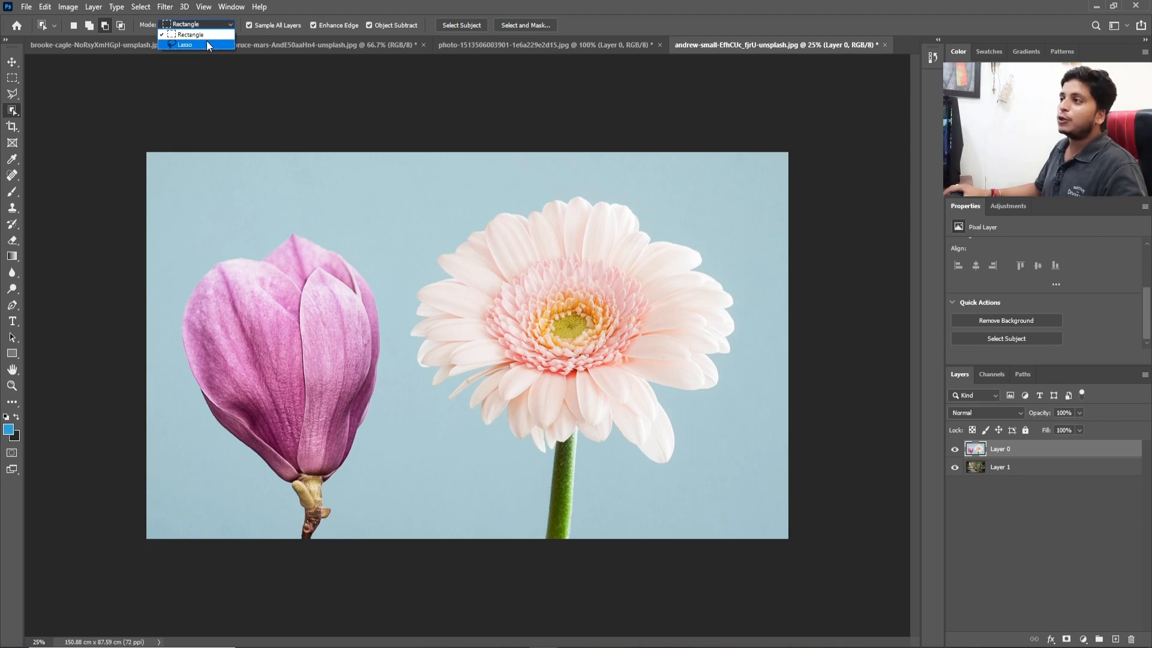
{"action": "left_click", "coordinate": [191, 35]}
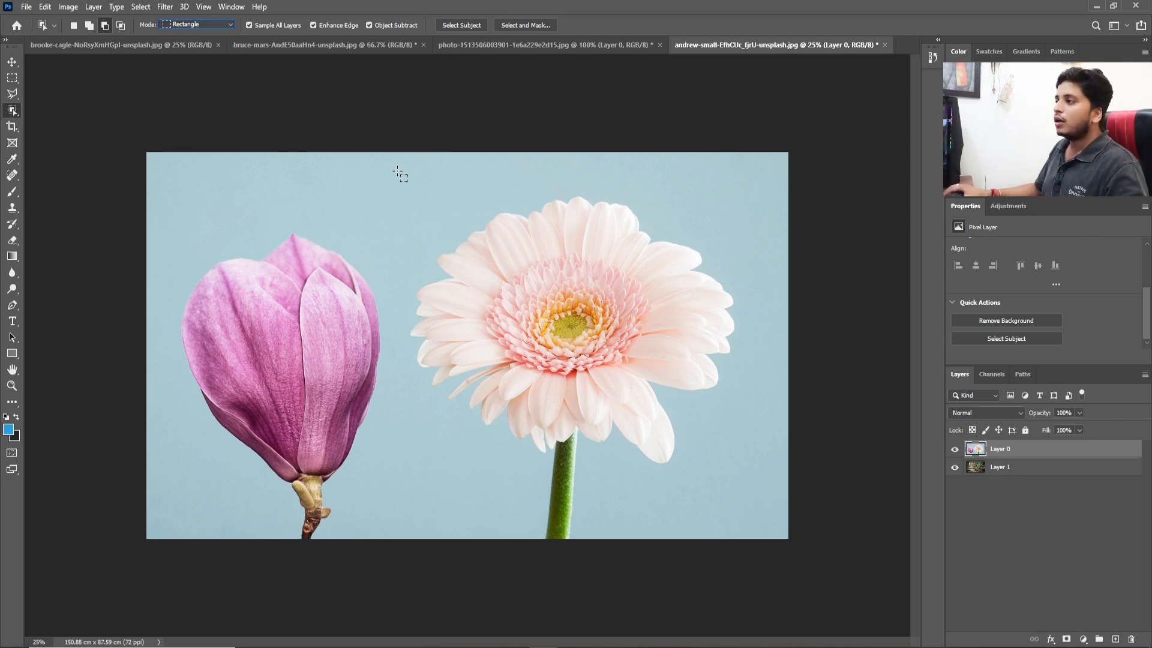
{"action": "left_click_drag", "start_coordinate": [398, 169], "coordinate": [770, 559]}
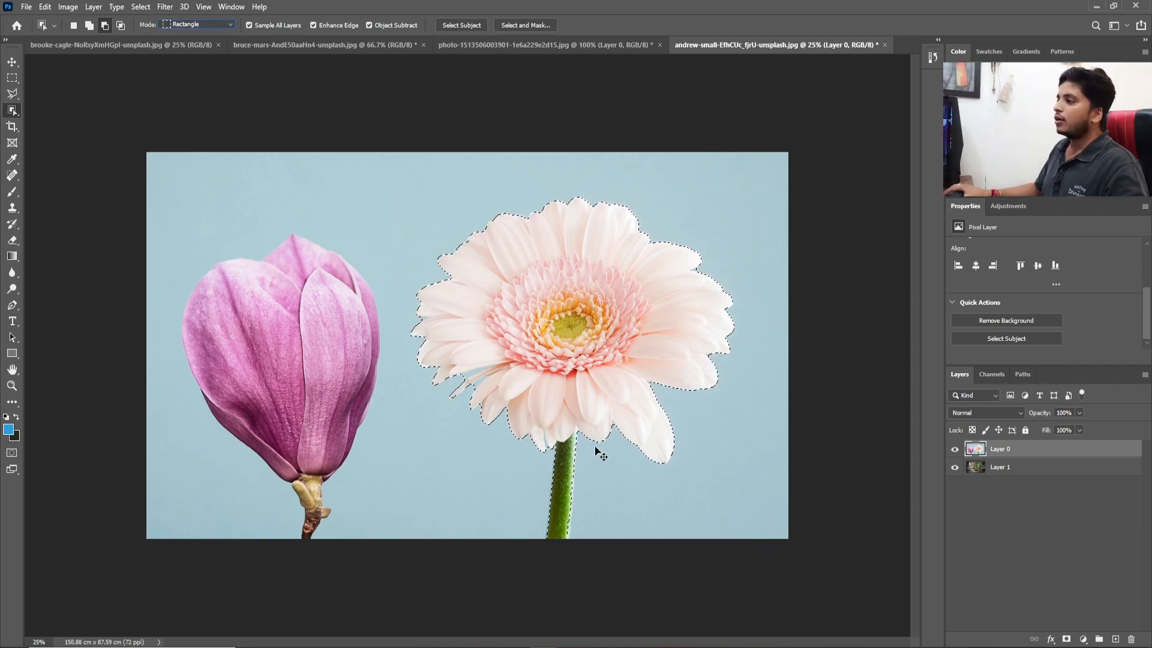
Examine the selection edge around the daisy's lower-left petals for background areas that were wrongly included
{"action": "key", "text": "ctrl+plus"}
{"action": "key", "text": "ctrl+plus"}
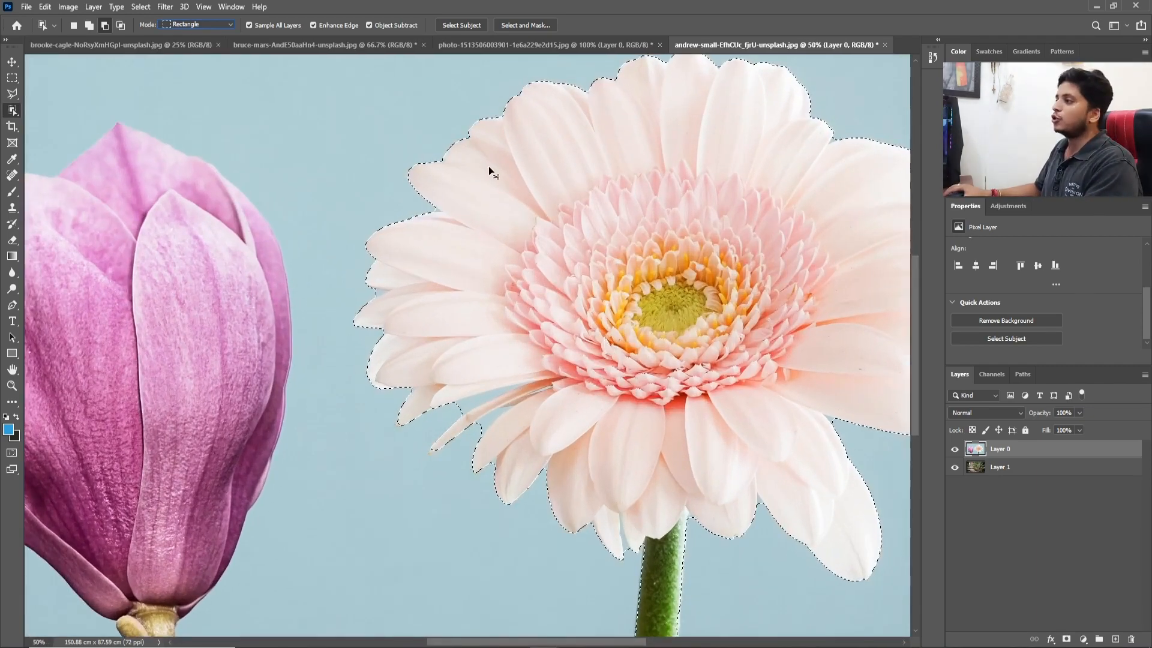
{"action": "key", "text": "ctrl+minus"}
{"action": "key", "text": "ctrl+plus"}
{"action": "key", "text": "ctrl+minus"}
{"action": "key", "text": "ctrl+plus"}
{"action": "key", "text": "ctrl+minus"}
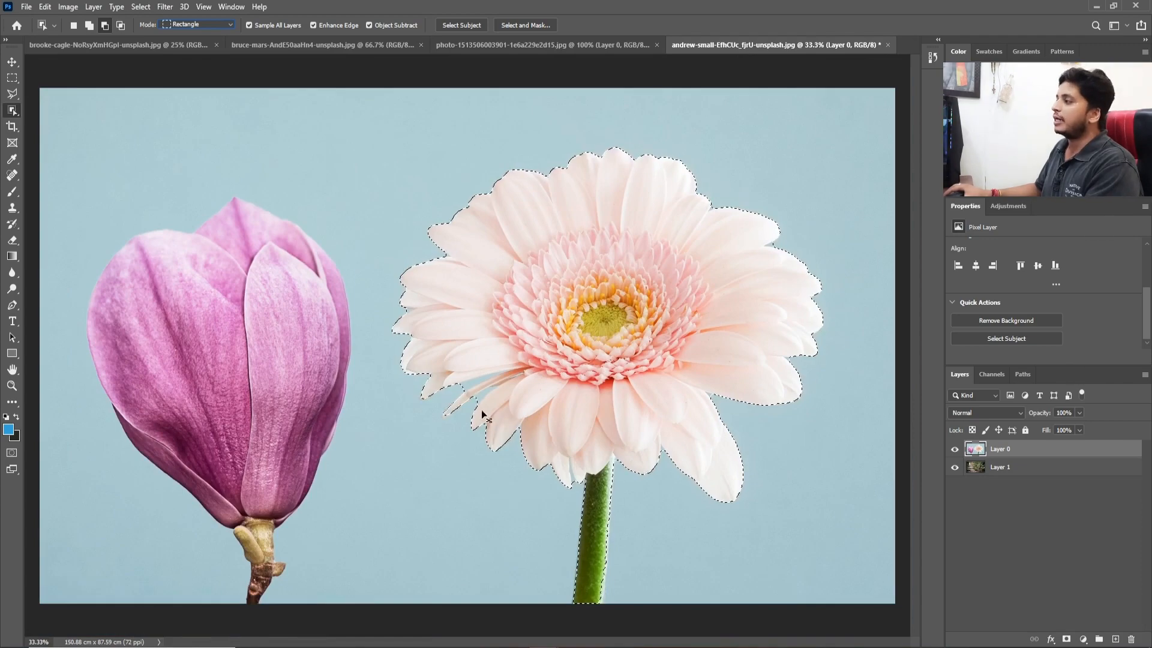
{"action": "key", "text": "ctrl+plus"}
{"action": "key", "text": "ctrl+plus"}
{"action": "left_click", "coordinate": [490, 429]}
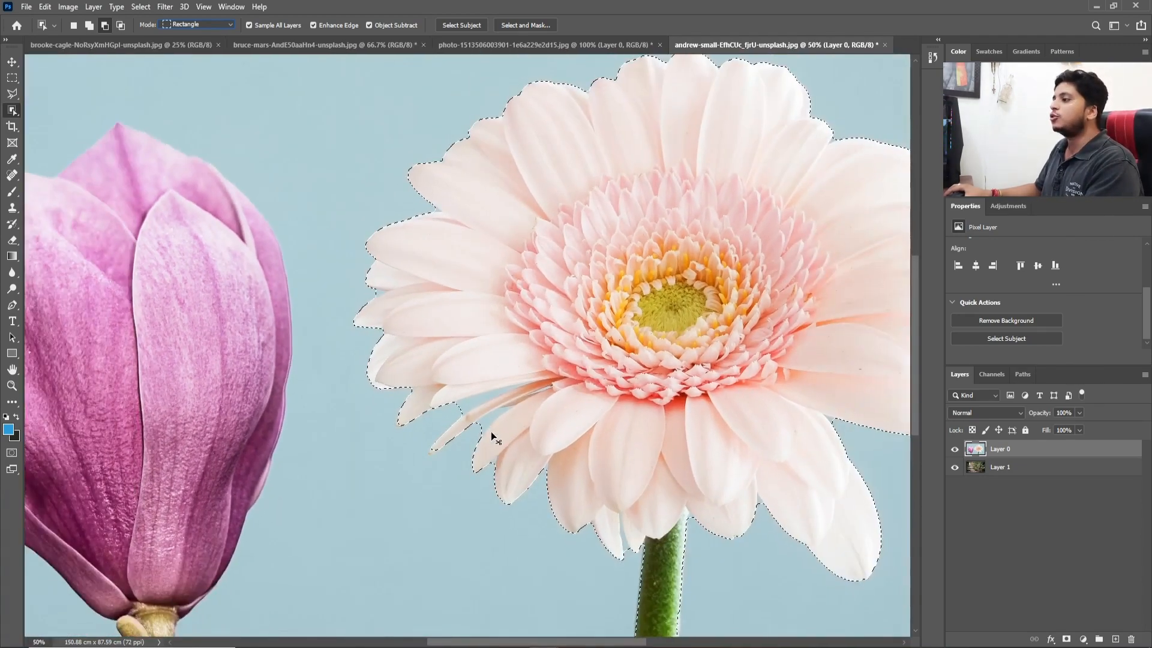
{"action": "key", "text": "ctrl+minus"}
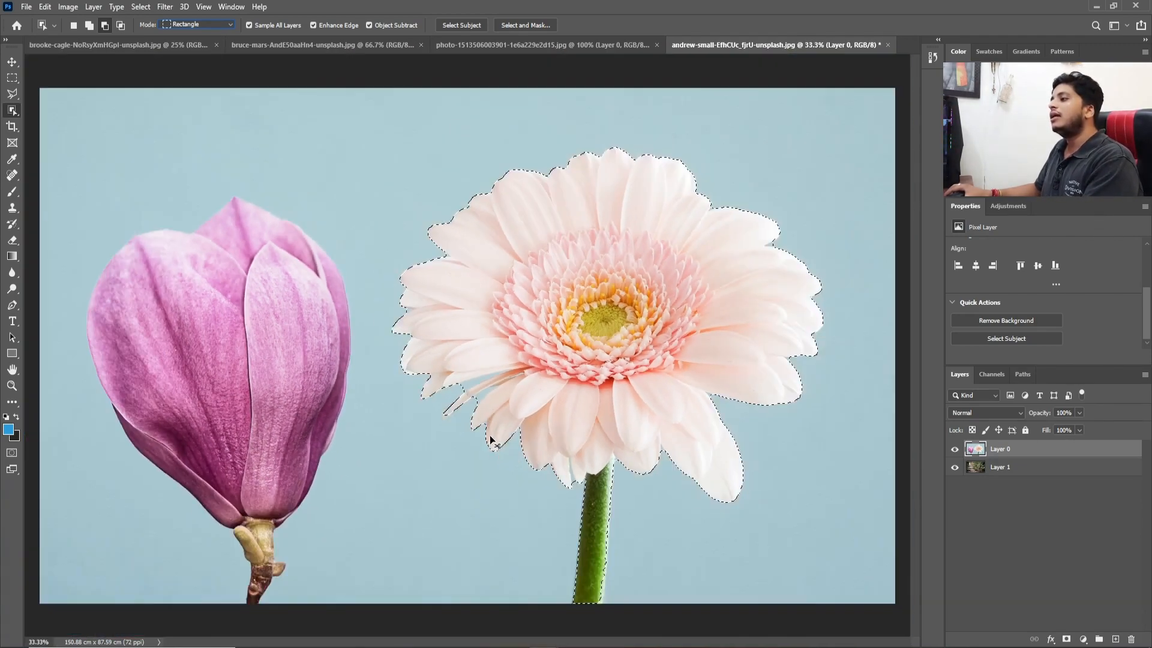
{"action": "key", "text": "ctrl+plus"}
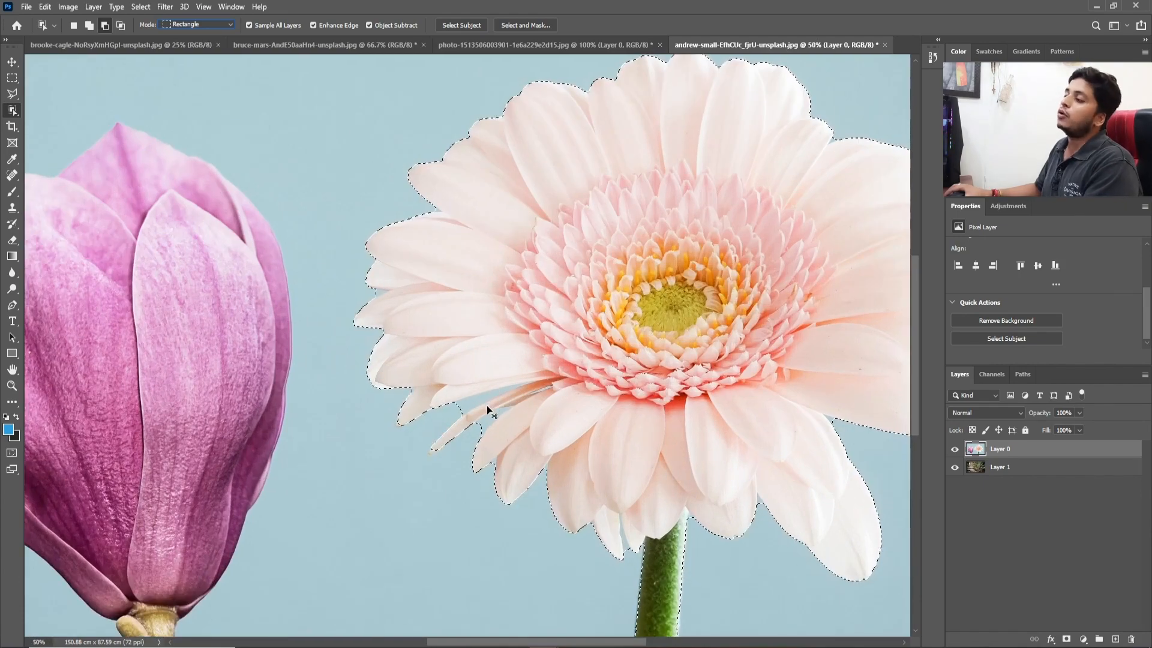
{"action": "key", "text": "ctrl+plus"}
{"action": "key", "text": "ctrl+plus"}
{"action": "key", "text": "ctrl+minus"}
{"action": "key", "text": "ctrl+minus"}
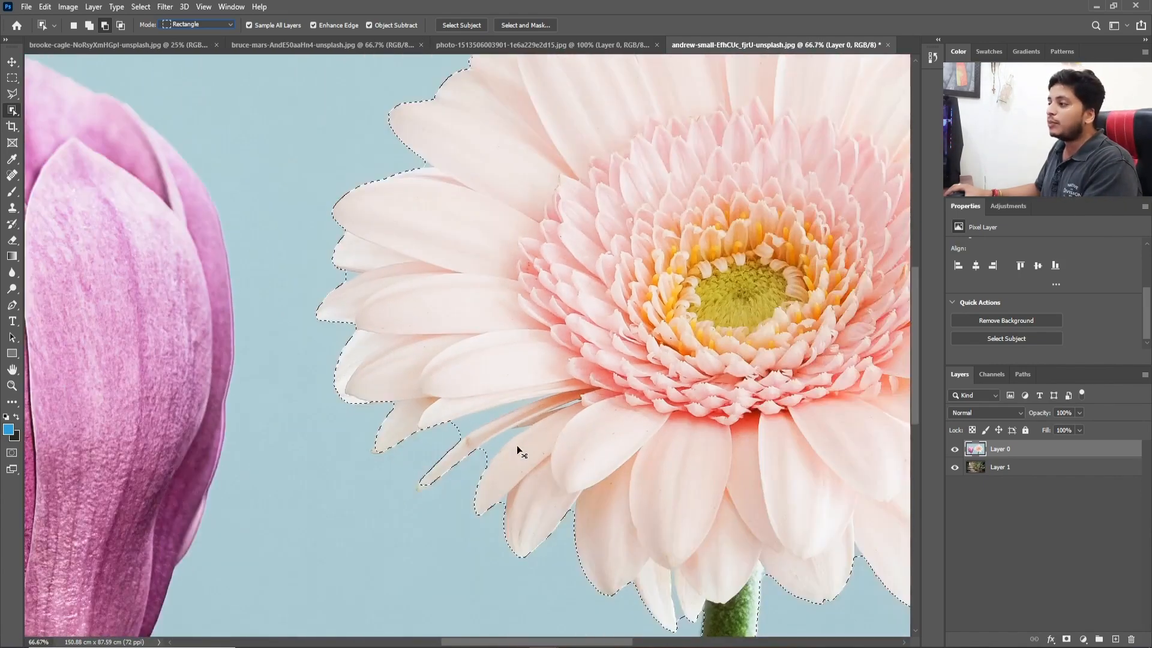
{"action": "key", "text": "ctrl+plus"}
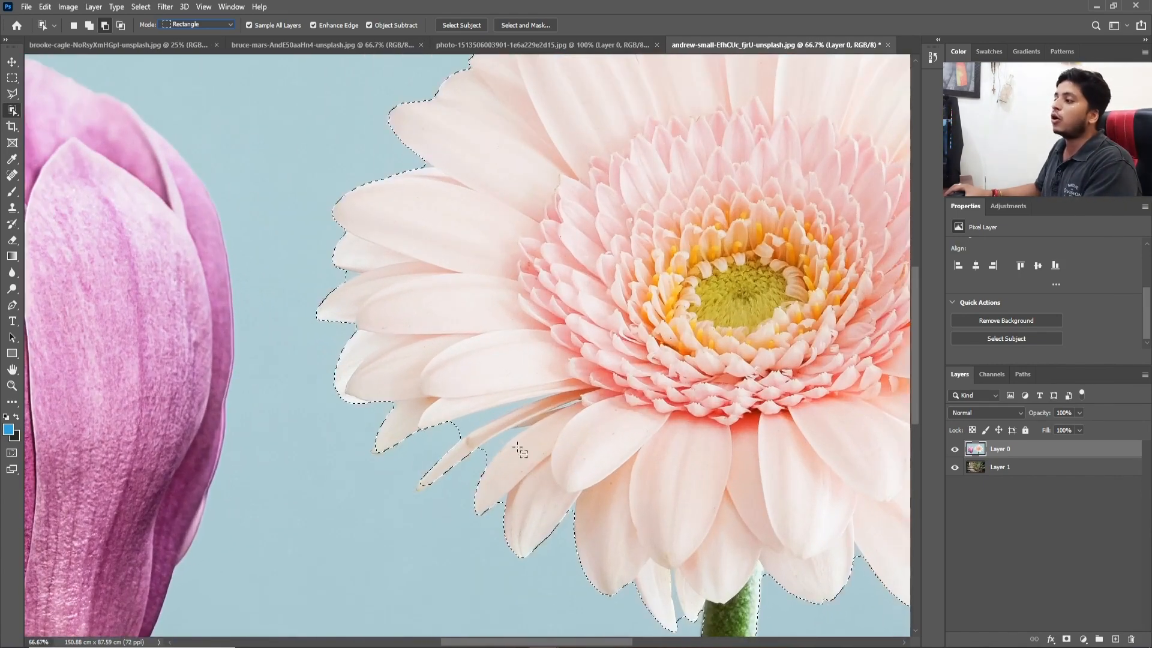
Switch the Object Selection Tool to Lasso mode and subtract the background gap above the daisy's thin lower-left petal from the selection
{"action": "left_click", "coordinate": [89, 27]}
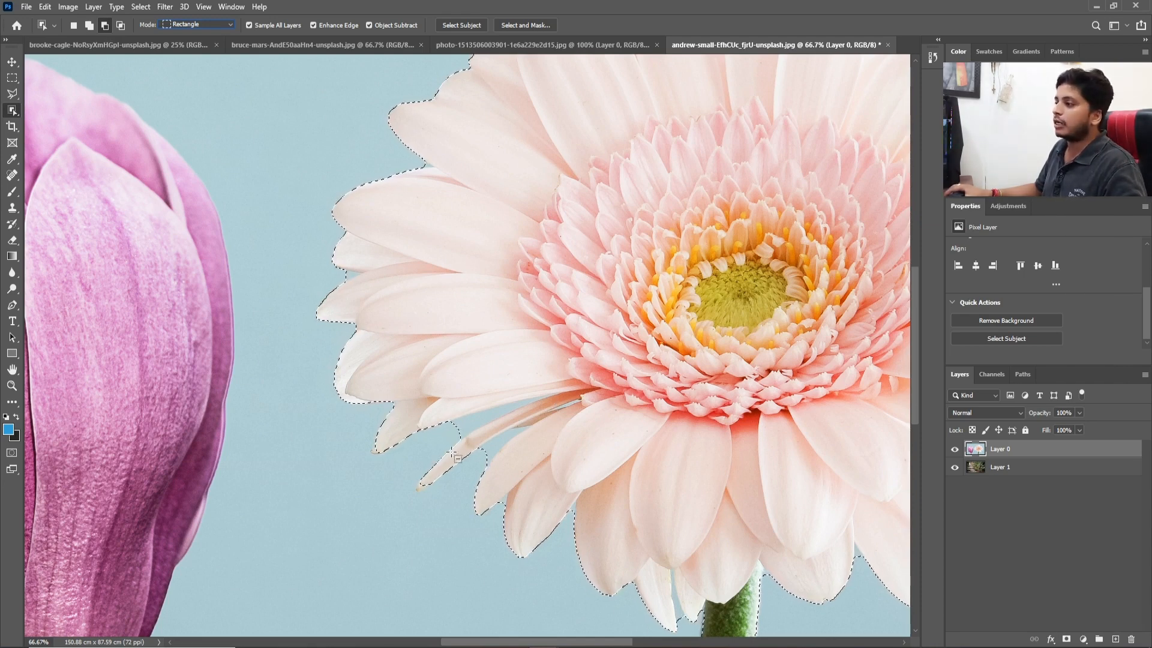
{"action": "left_click", "coordinate": [210, 25]}
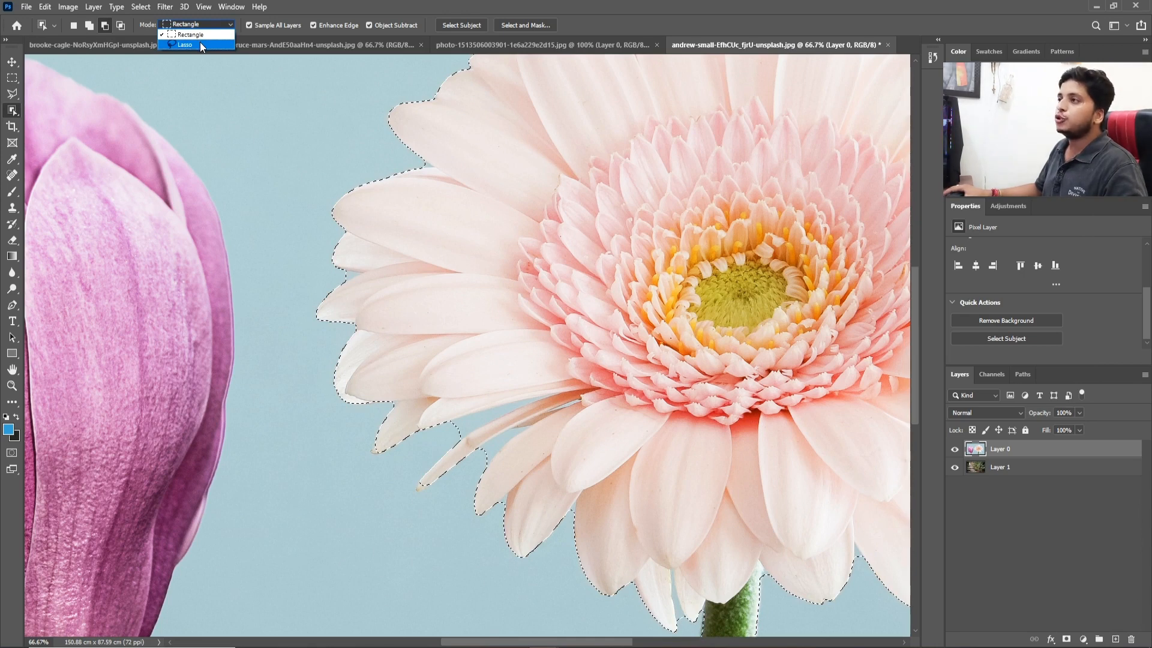
{"action": "left_click", "coordinate": [200, 44]}
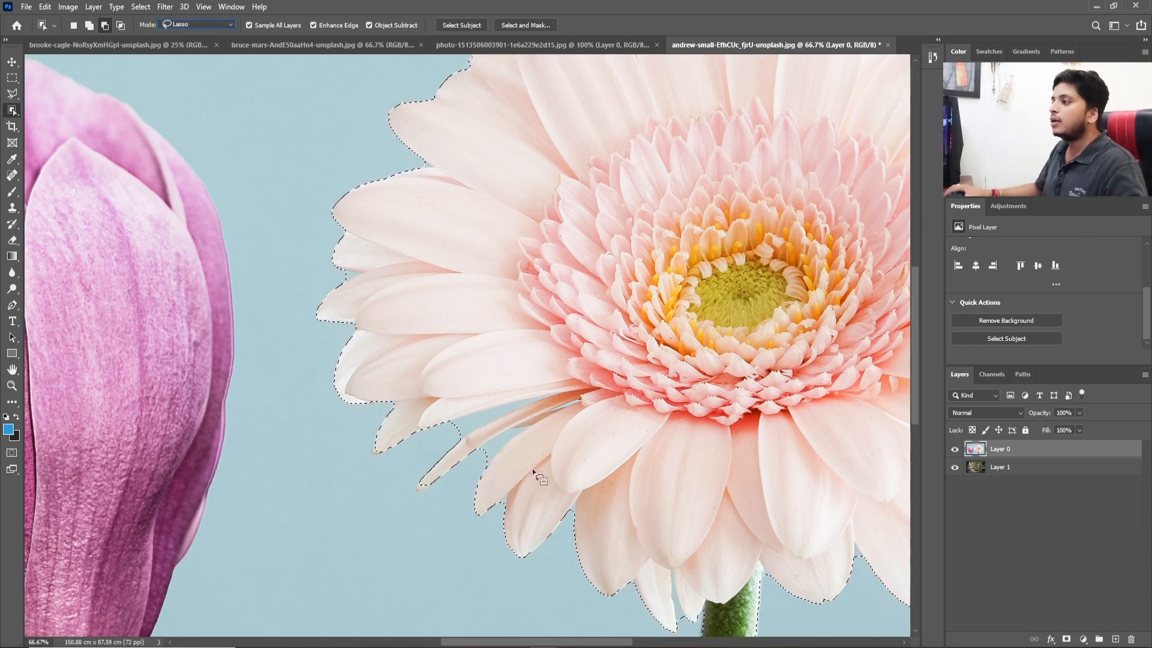
{"action": "left_click", "coordinate": [199, 25]}
{"action": "left_click", "coordinate": [196, 45]}
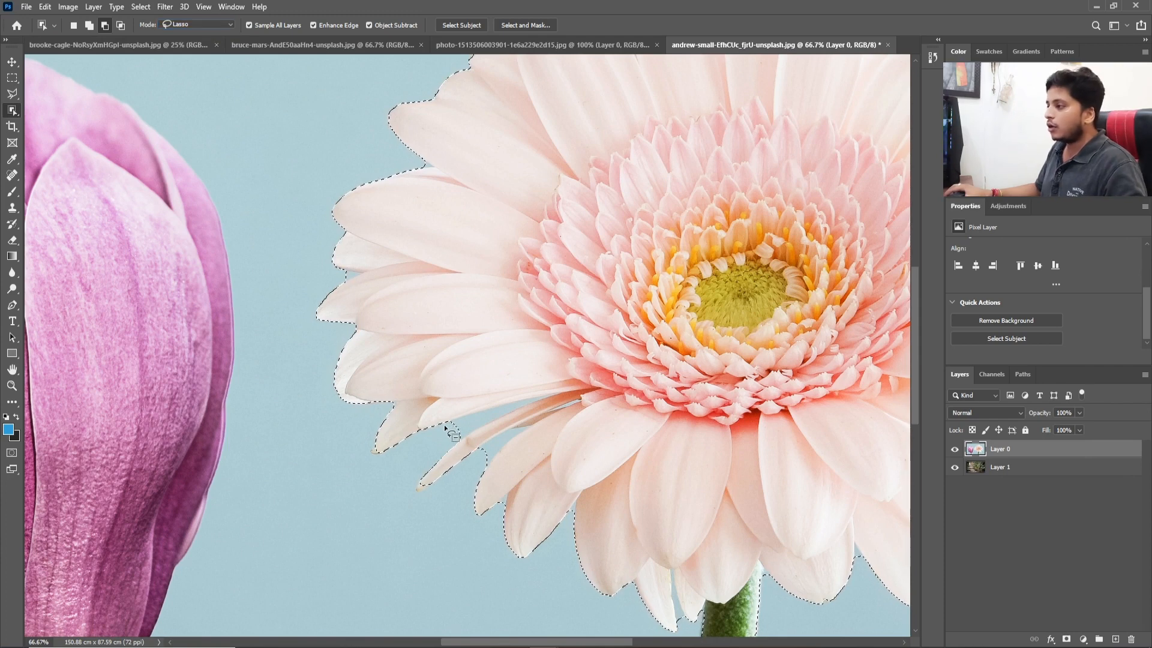
{"action": "mouse_move", "coordinate": [513, 401]}
{"action": "left_mouse_down"}
{"action": "mouse_move", "coordinate": [570, 390]}
{"action": "mouse_move", "coordinate": [460, 450]}
{"action": "mouse_move", "coordinate": [445, 426]}
{"action": "left_mouse_up"}
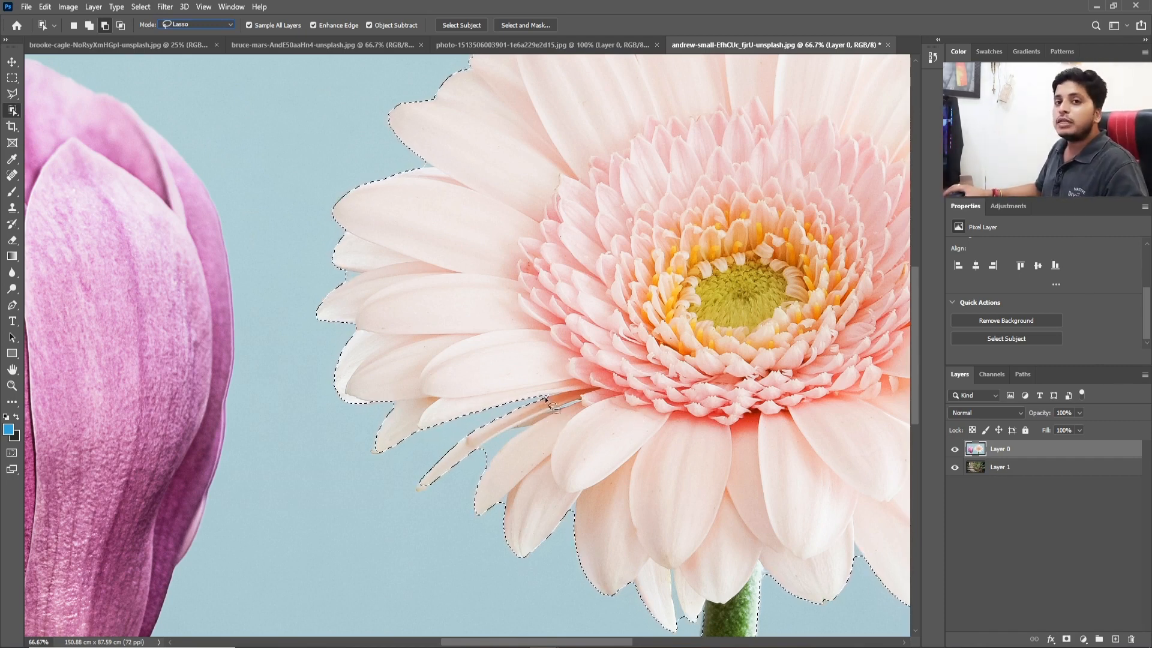
Subtract the background gap below the daisy's thin lower-left petal from the selection with a lasso outline
{"action": "scroll", "coordinate": [528, 474], "scroll_direction": "up", "scroll_amount": 3}
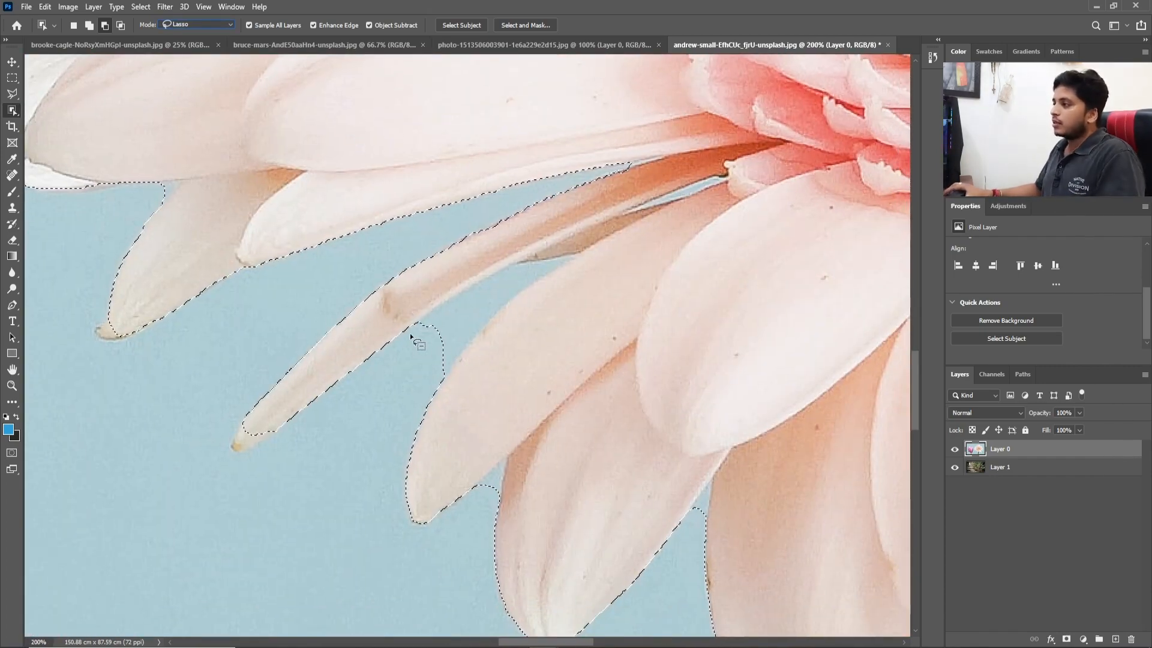
{"action": "left_click_drag", "start_coordinate": [403, 340], "coordinate": [418, 309]}
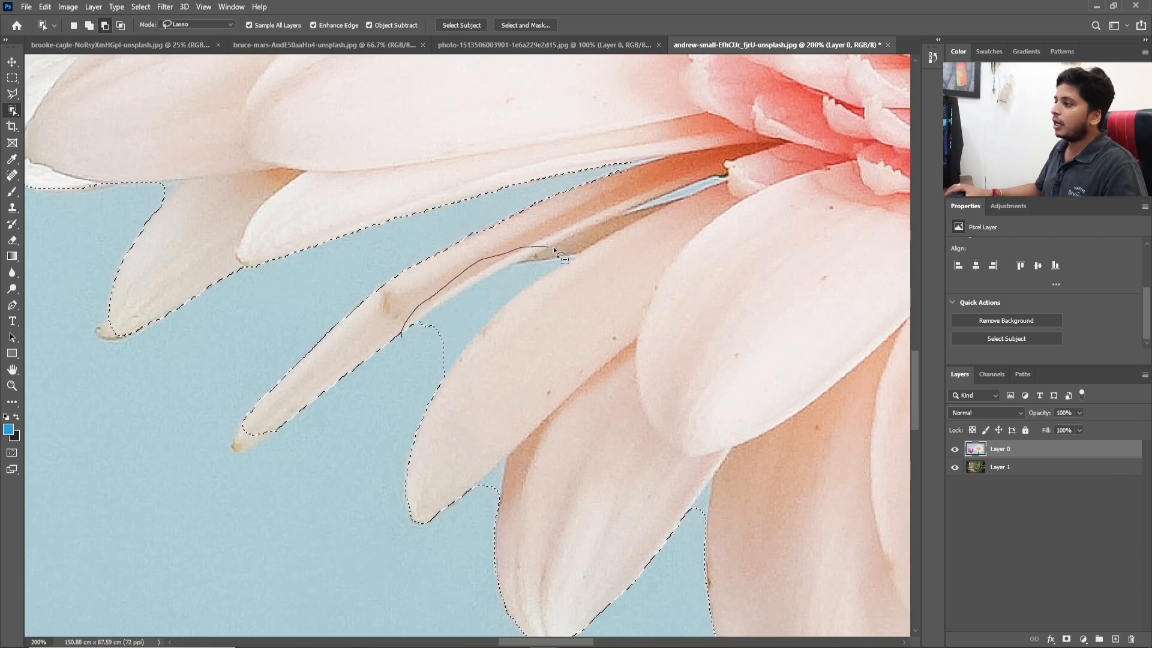
{"action": "mouse_move", "coordinate": [596, 246]}
{"action": "left_mouse_down"}
{"action": "mouse_move", "coordinate": [472, 345]}
{"action": "mouse_move", "coordinate": [438, 390]}
{"action": "mouse_move", "coordinate": [412, 348]}
{"action": "left_mouse_up"}
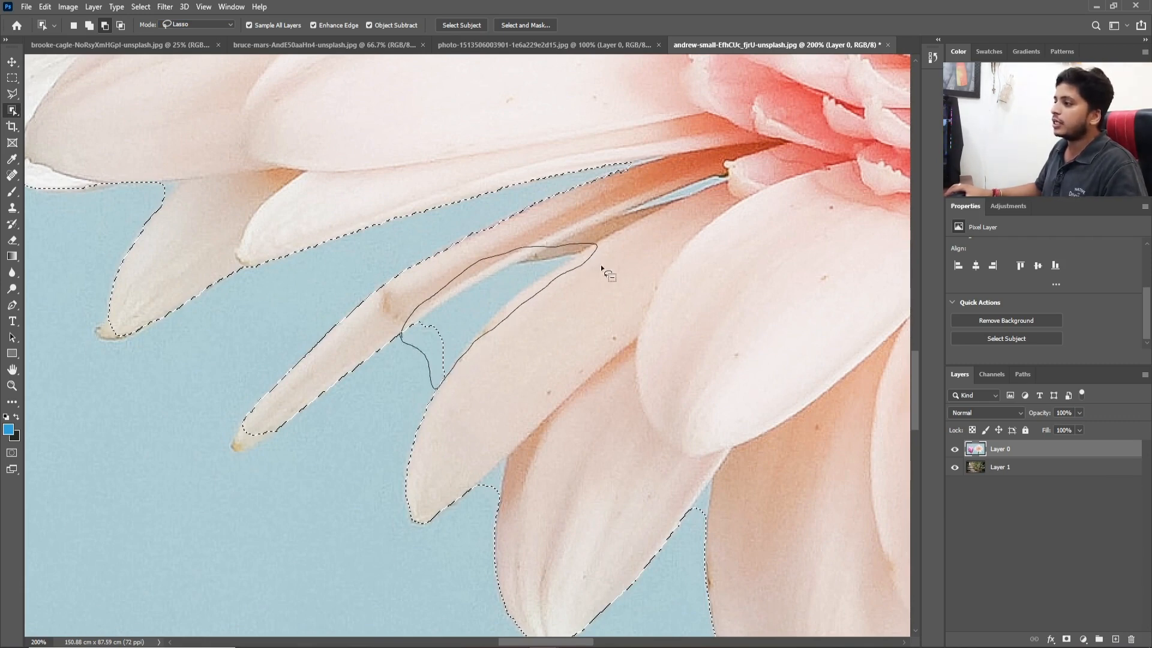
{"action": "key", "text": "ctrl+minus"}
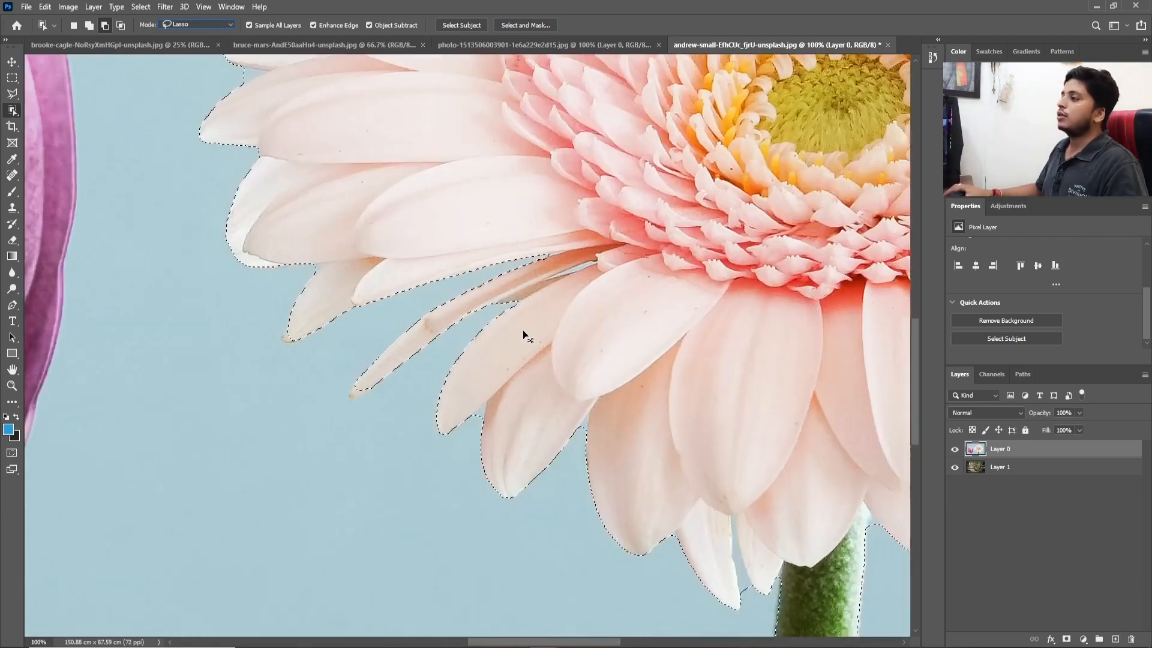
{"action": "key", "text": "ctrl+minus"}
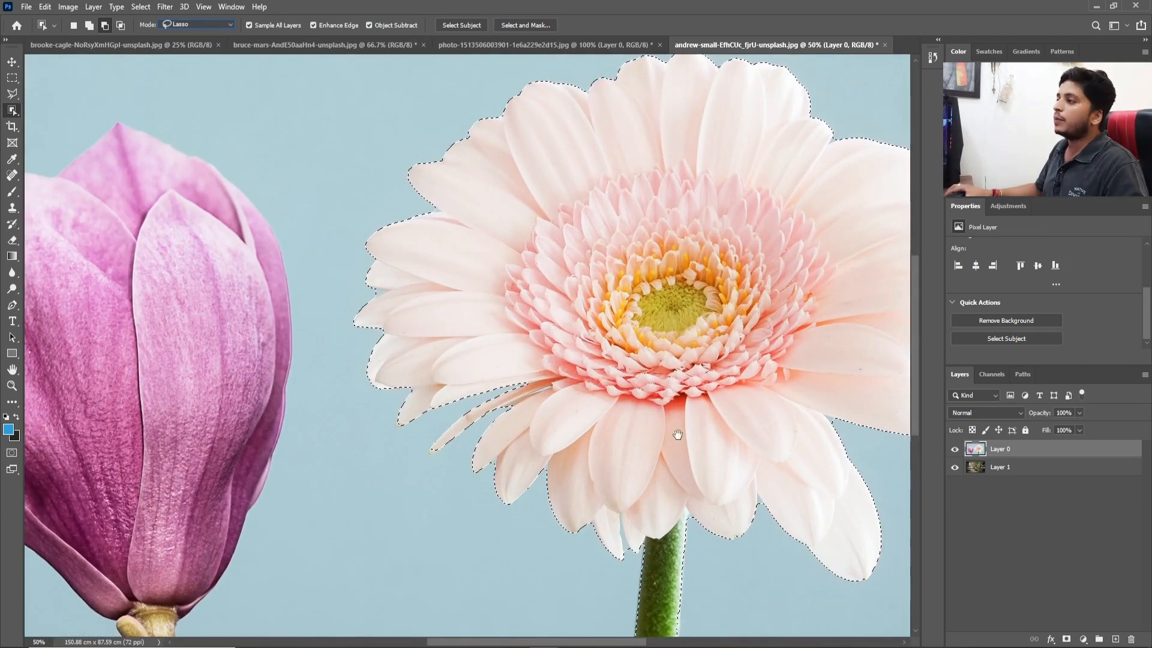
{"action": "left_click_drag", "start_coordinate": [671, 433], "coordinate": [575, 311]}
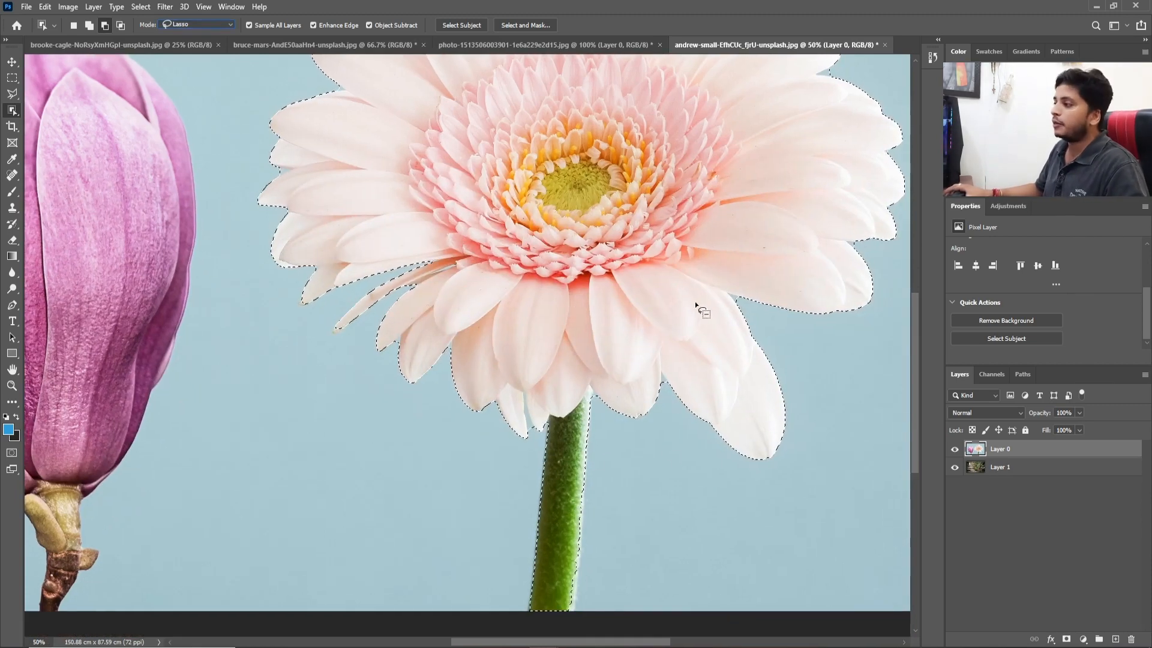
{"action": "left_click_drag", "start_coordinate": [770, 238], "coordinate": [656, 332]}
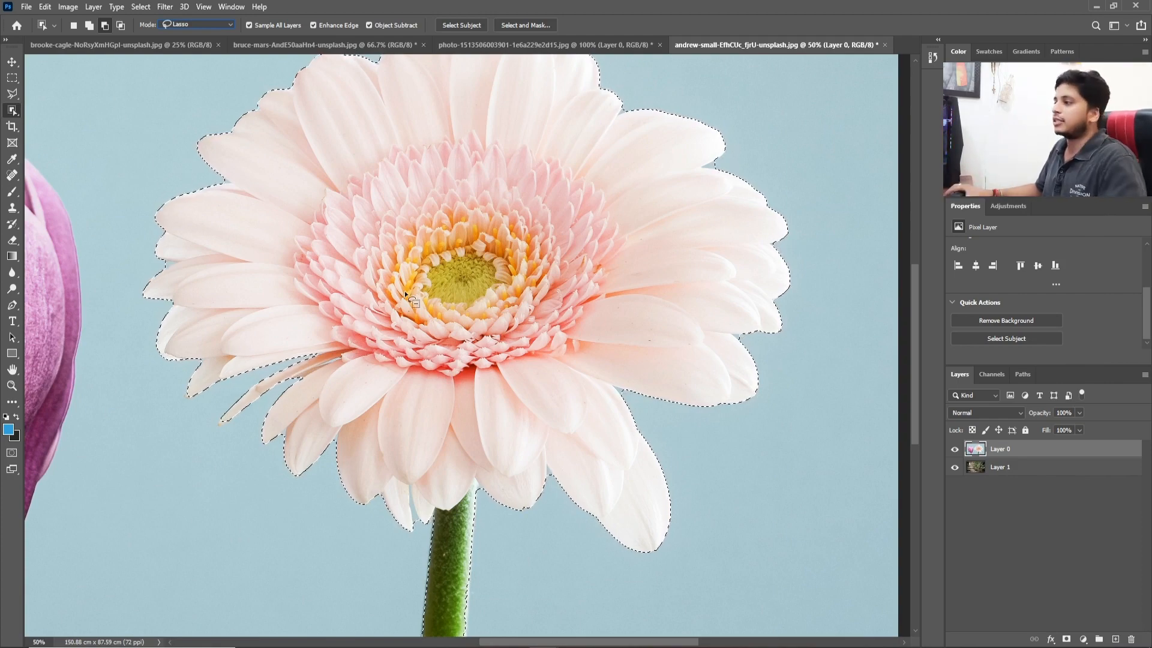
{"action": "key", "text": "ctrl+minus"}
Deselect the daisy and select the purple flower with its stem by outlining it with the Object Selection Tool in Lasso mode
{"action": "left_click", "coordinate": [200, 24]}
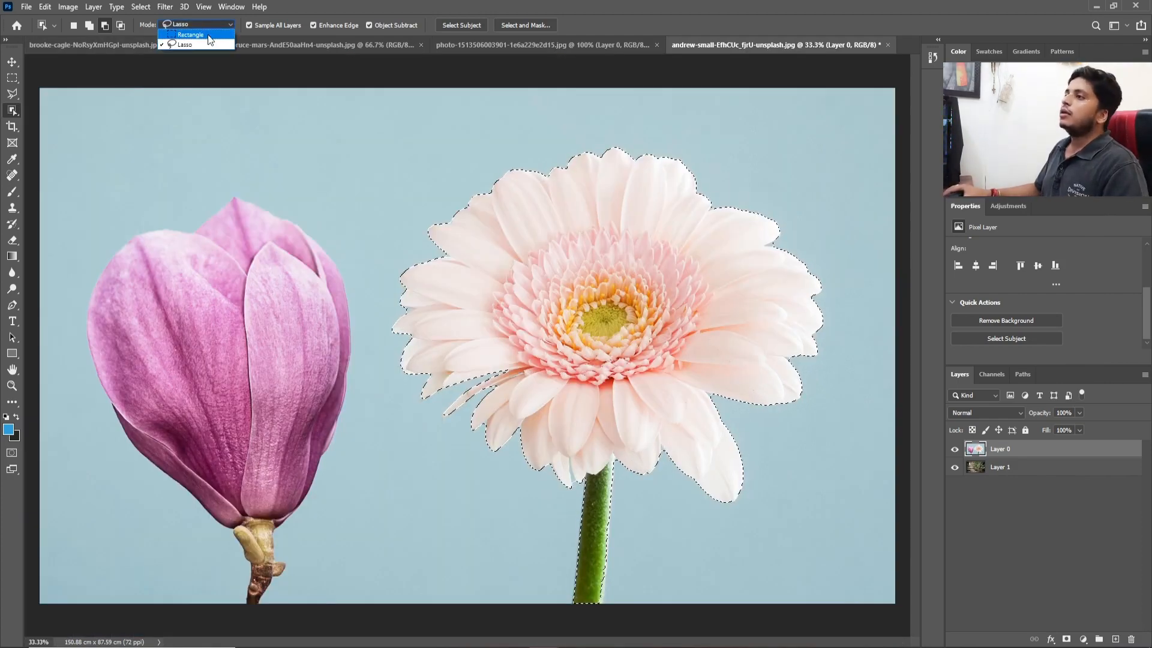
{"action": "key", "text": "Down"}
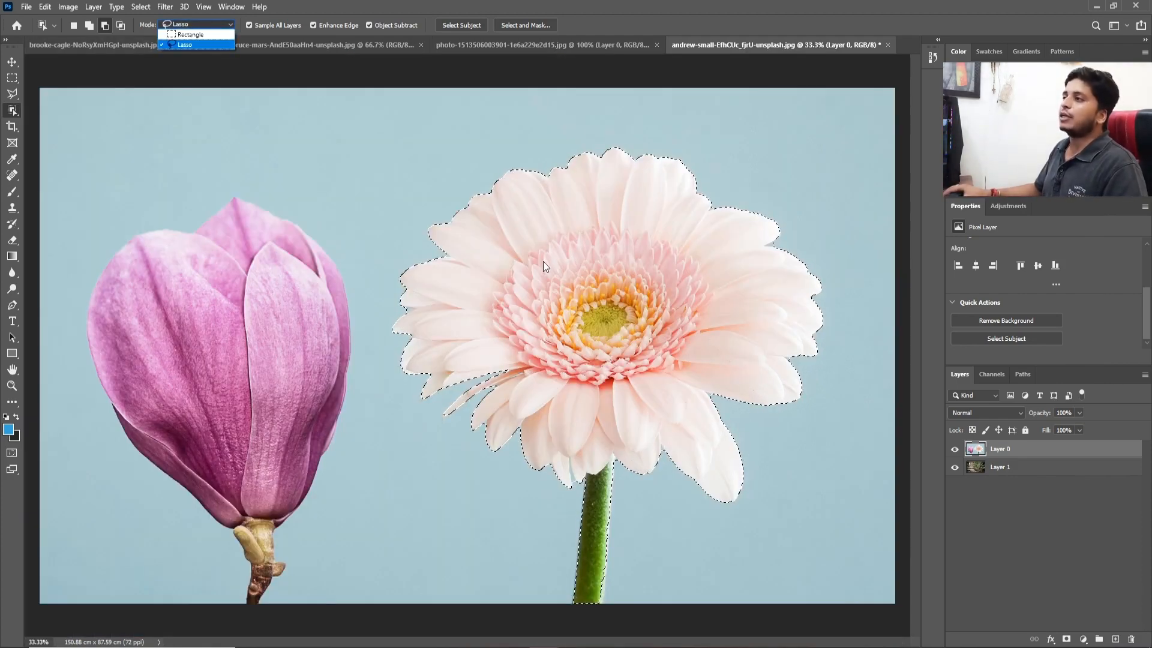
{"action": "key", "text": "Return"}
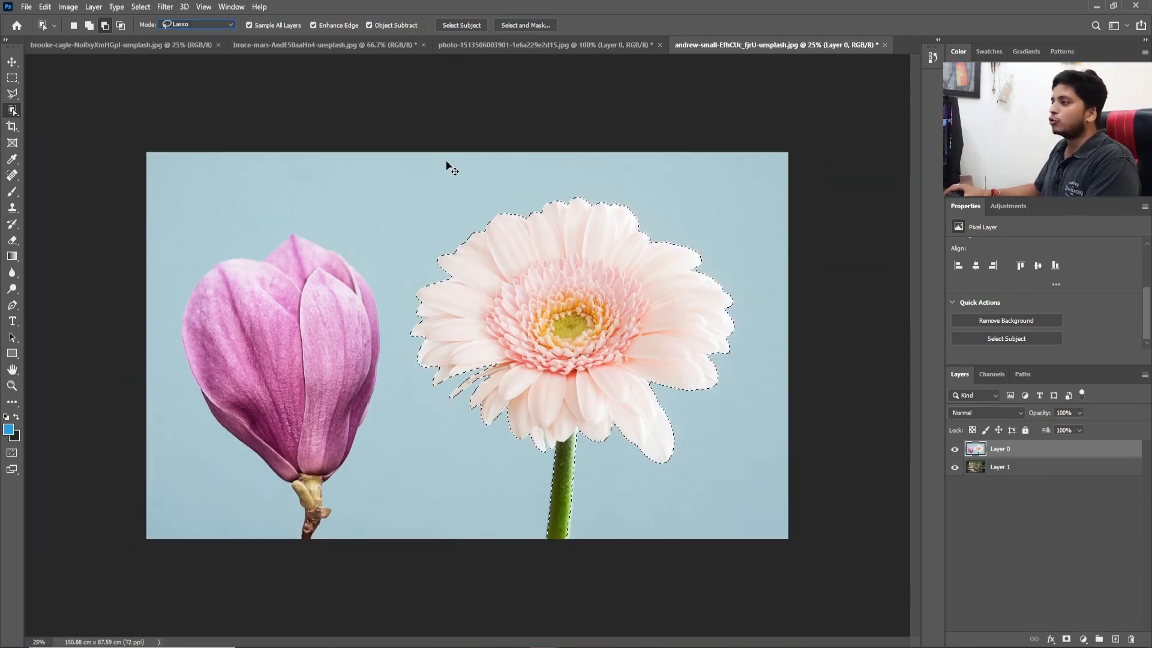
{"action": "key", "text": "ctrl+d"}
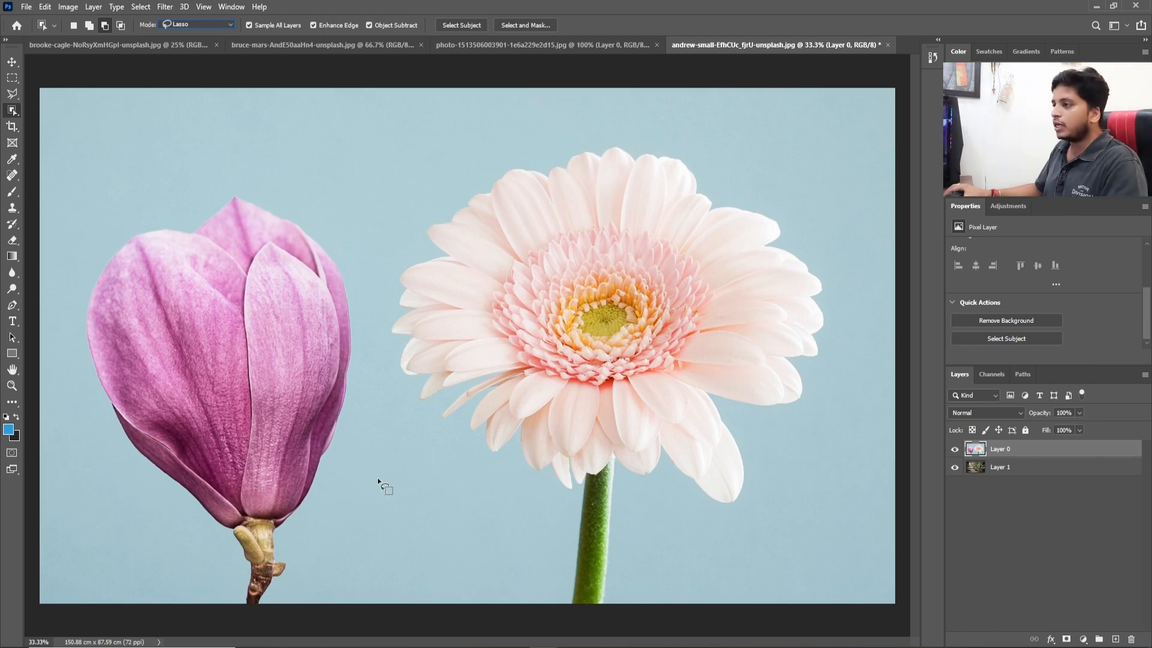
{"action": "mouse_move", "coordinate": [211, 604]}
{"action": "left_mouse_down"}
{"action": "mouse_move", "coordinate": [236, 560]}
{"action": "mouse_move", "coordinate": [184, 528]}
{"action": "mouse_move", "coordinate": [80, 408]}
{"action": "mouse_move", "coordinate": [59, 303]}
{"action": "mouse_move", "coordinate": [97, 209]}
{"action": "left_mouse_up"}
{"action": "mouse_move", "coordinate": [253, 171]}
{"action": "left_mouse_down"}
{"action": "mouse_move", "coordinate": [333, 182]}
{"action": "mouse_move", "coordinate": [375, 249]}
{"action": "left_mouse_up"}
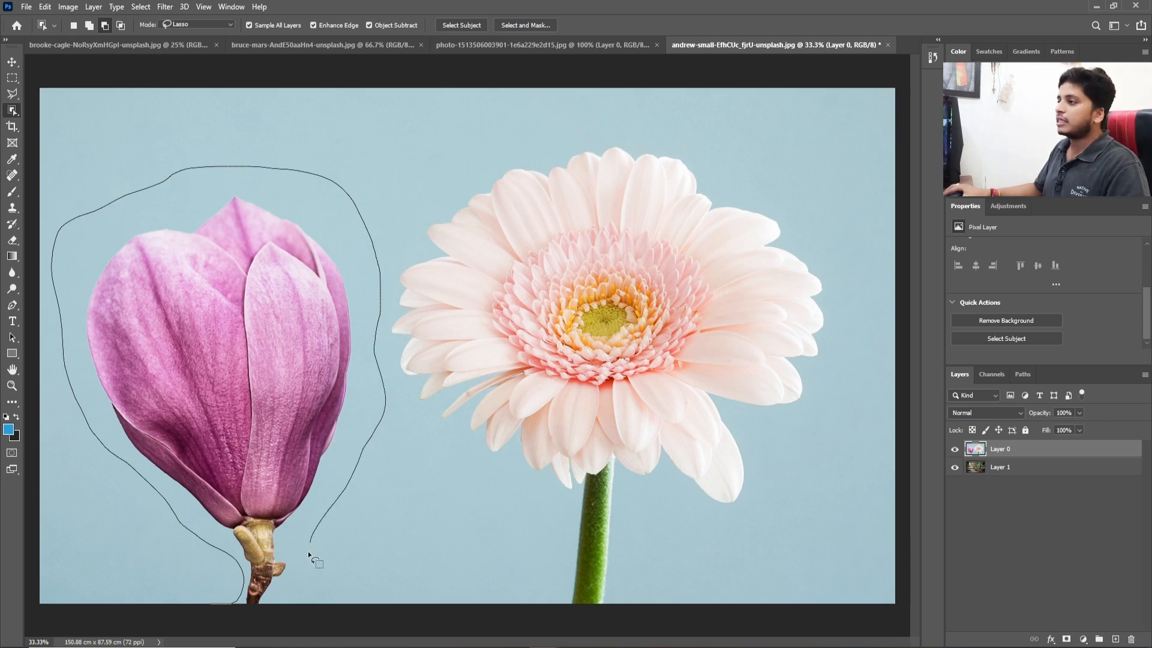
{"action": "left_click_drag", "start_coordinate": [279, 615], "coordinate": [231, 613]}
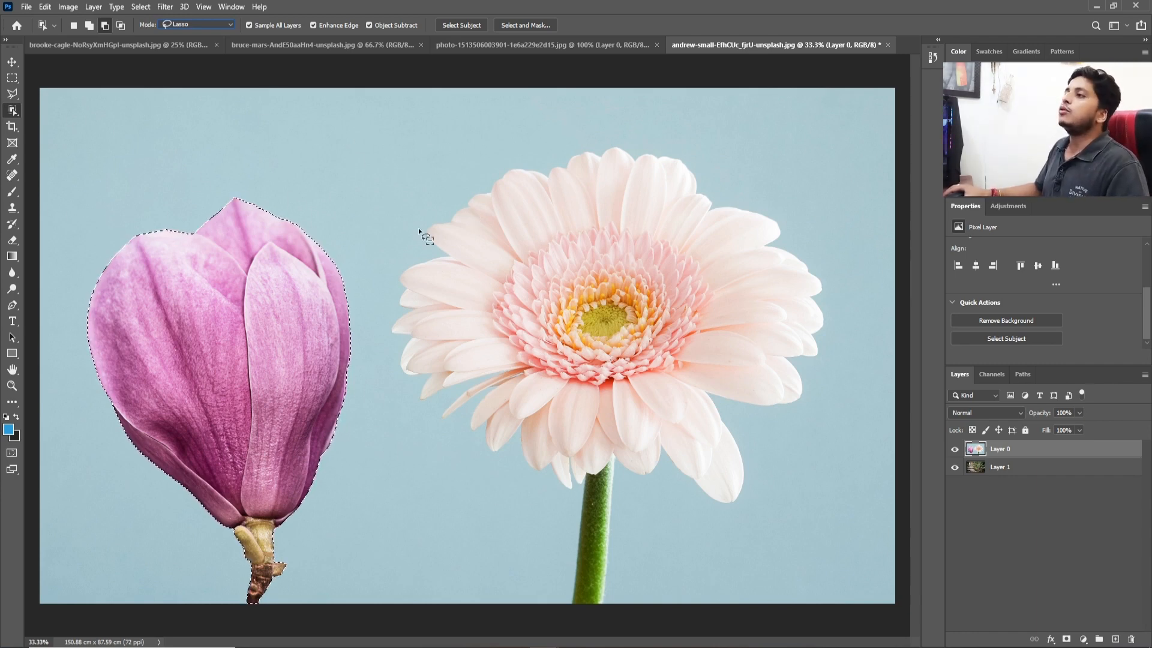
Deselect the purple flower and add a new empty layer above Layer 0
{"action": "key", "text": "ctrl+d"}
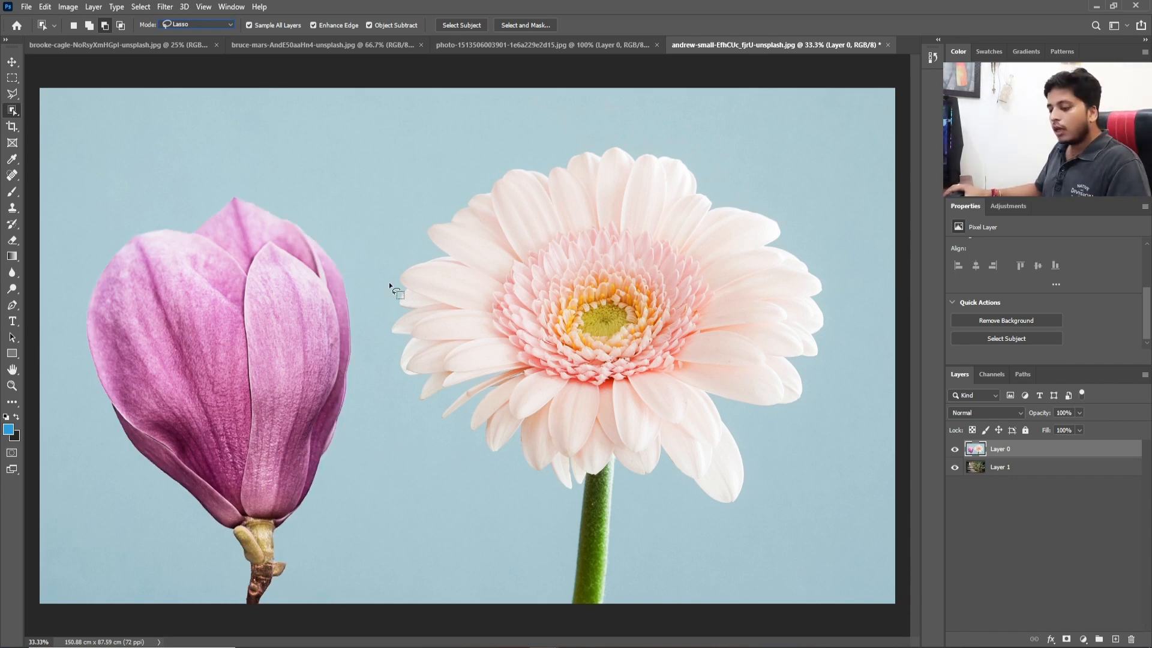
{"action": "key", "text": "ctrl+minus"}
{"action": "key", "text": "ctrl+minus"}
{"action": "key", "text": "ctrl+plus"}
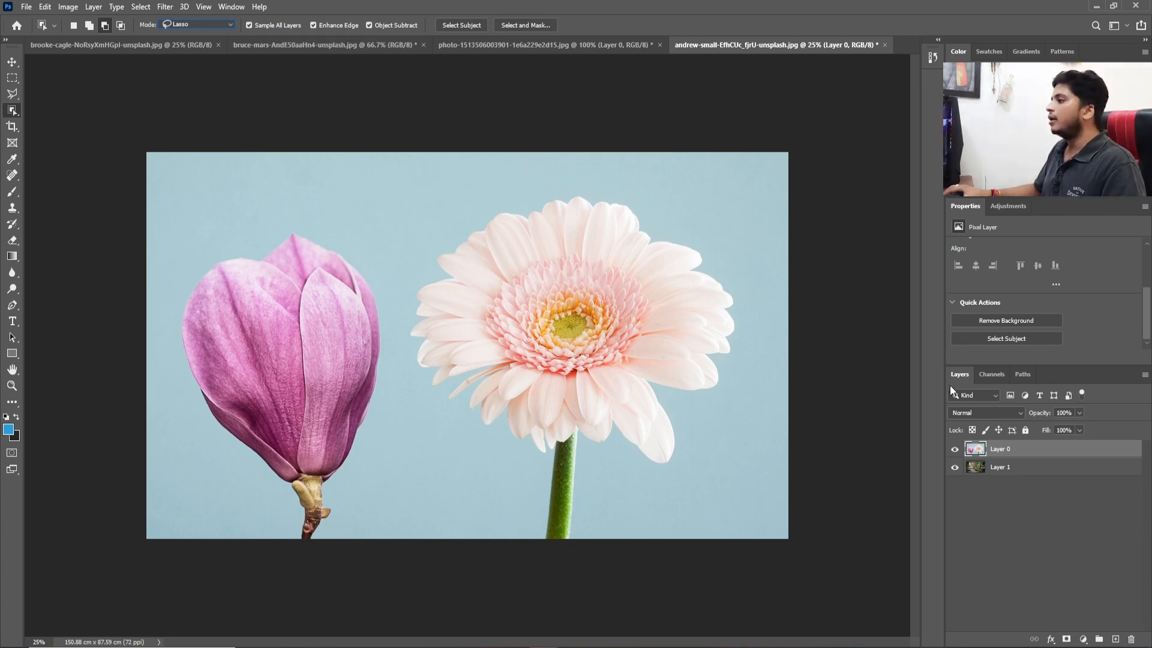
{"action": "left_click", "coordinate": [1115, 639]}
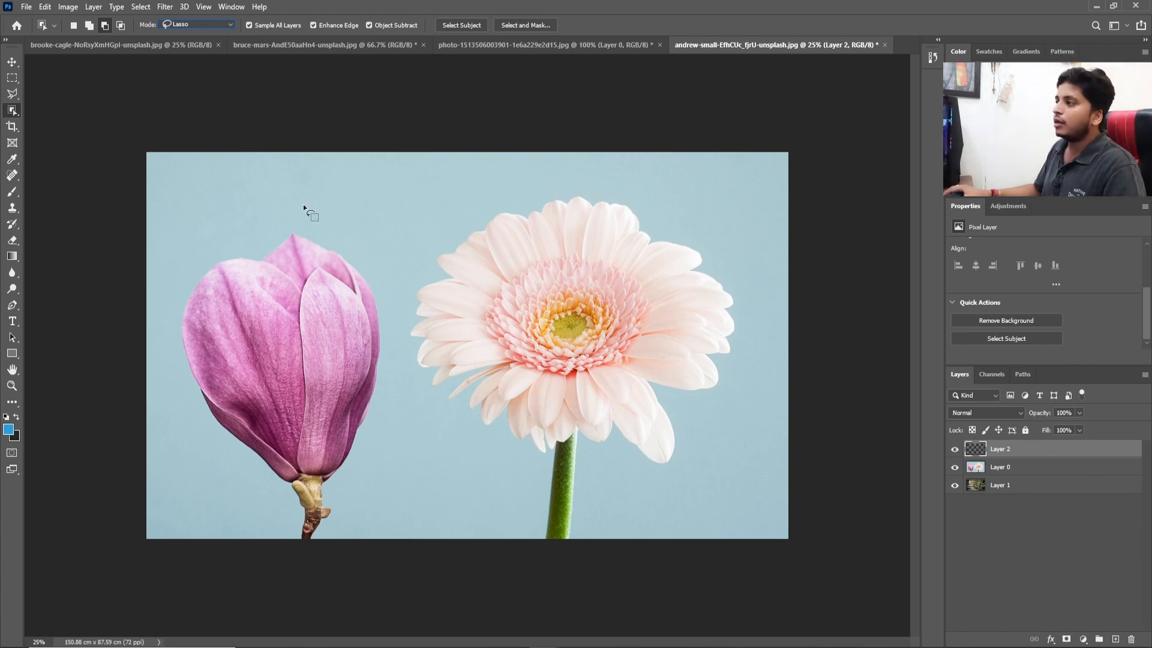
Switch the Object Selection Tool to Rectangle mode, select the daisy with its stem while the empty Layer 2 is active, and deselect it
{"action": "left_click", "coordinate": [197, 25]}
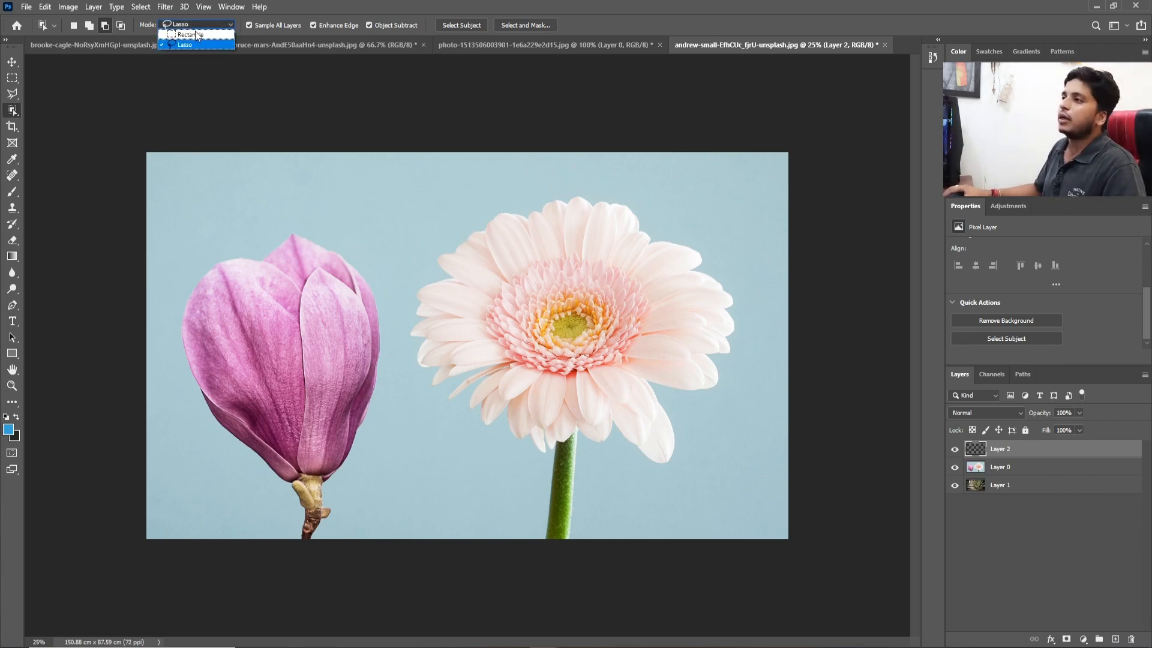
{"action": "left_click", "coordinate": [198, 35]}
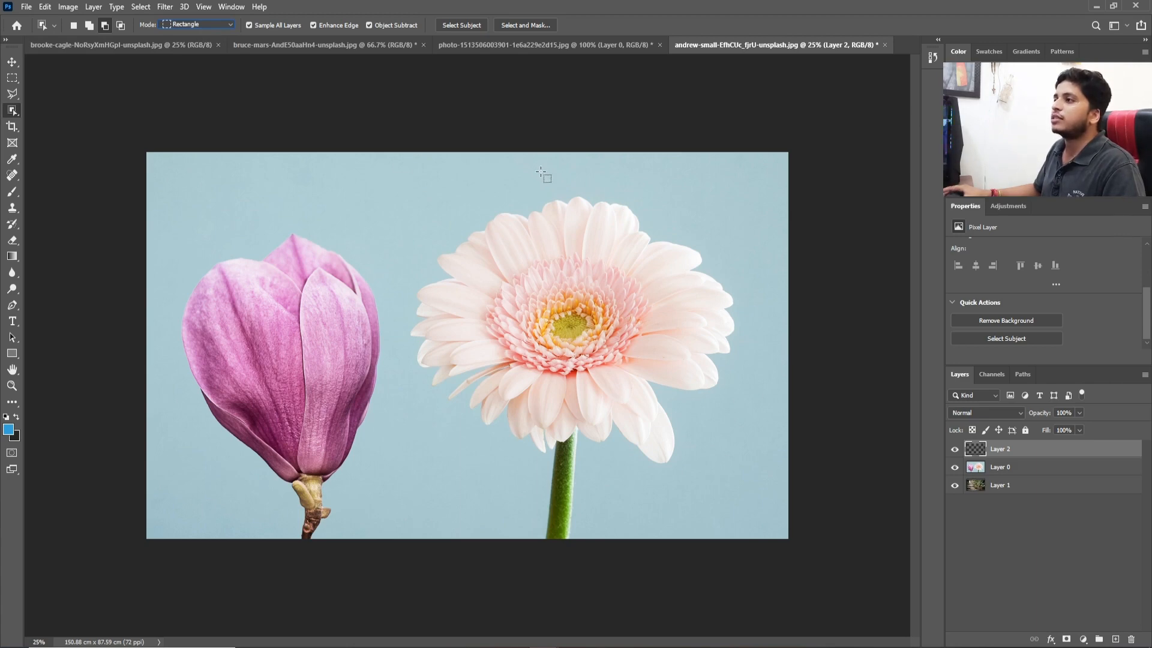
{"action": "left_click_drag", "start_coordinate": [404, 163], "coordinate": [761, 561]}
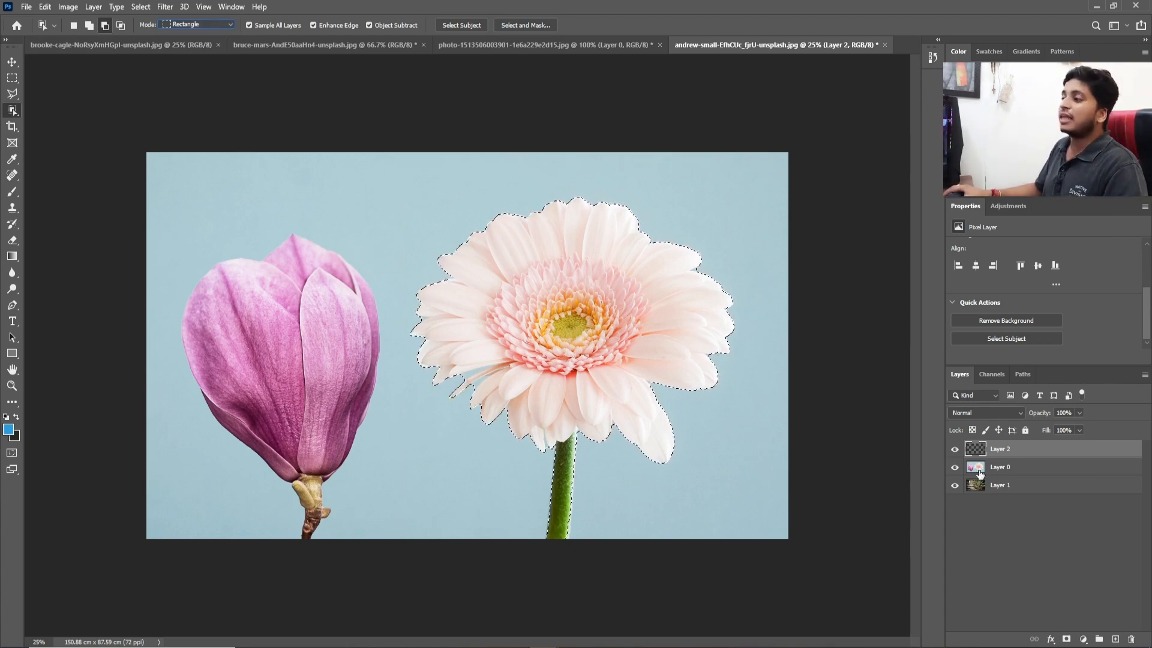
{"action": "key", "text": "ctrl+d"}
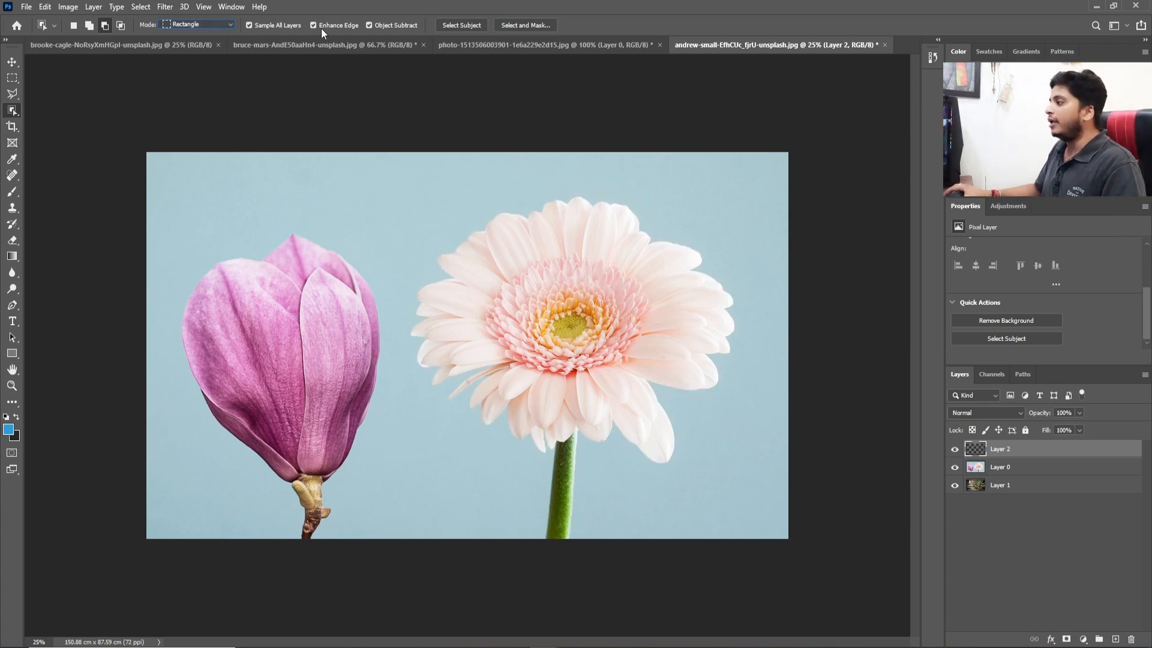
Turn off Sample All Layers and try to select the daisy with a rectangle while the empty Layer 2 is active
{"action": "left_click", "coordinate": [249, 26]}
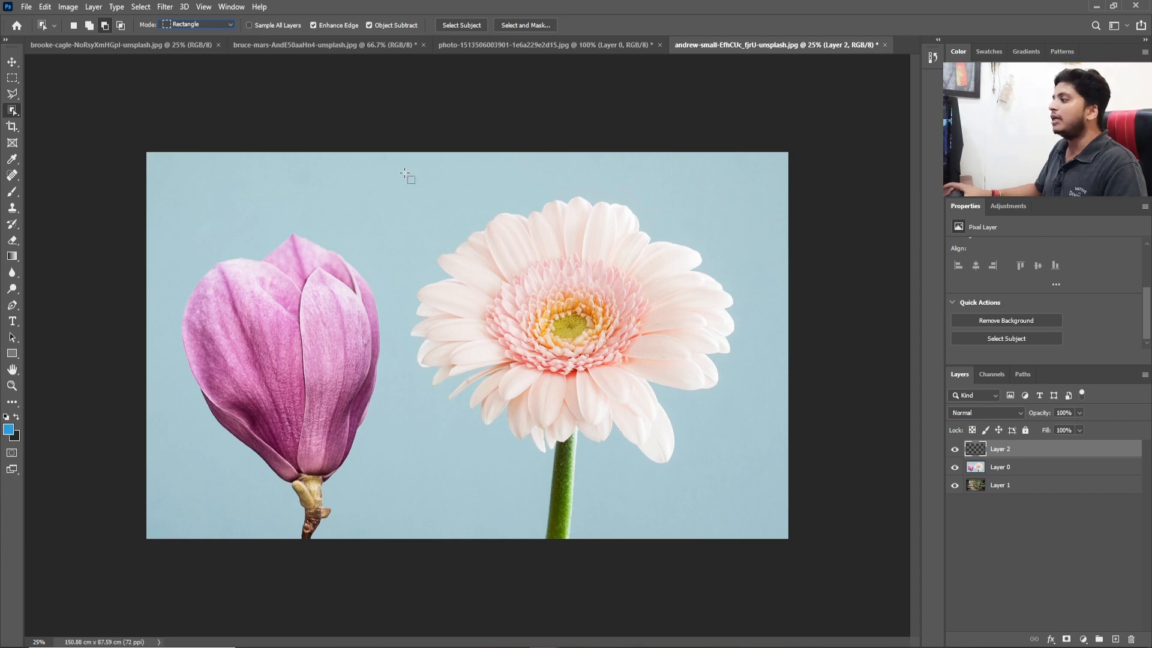
{"action": "left_click_drag", "start_coordinate": [402, 150], "coordinate": [772, 542]}
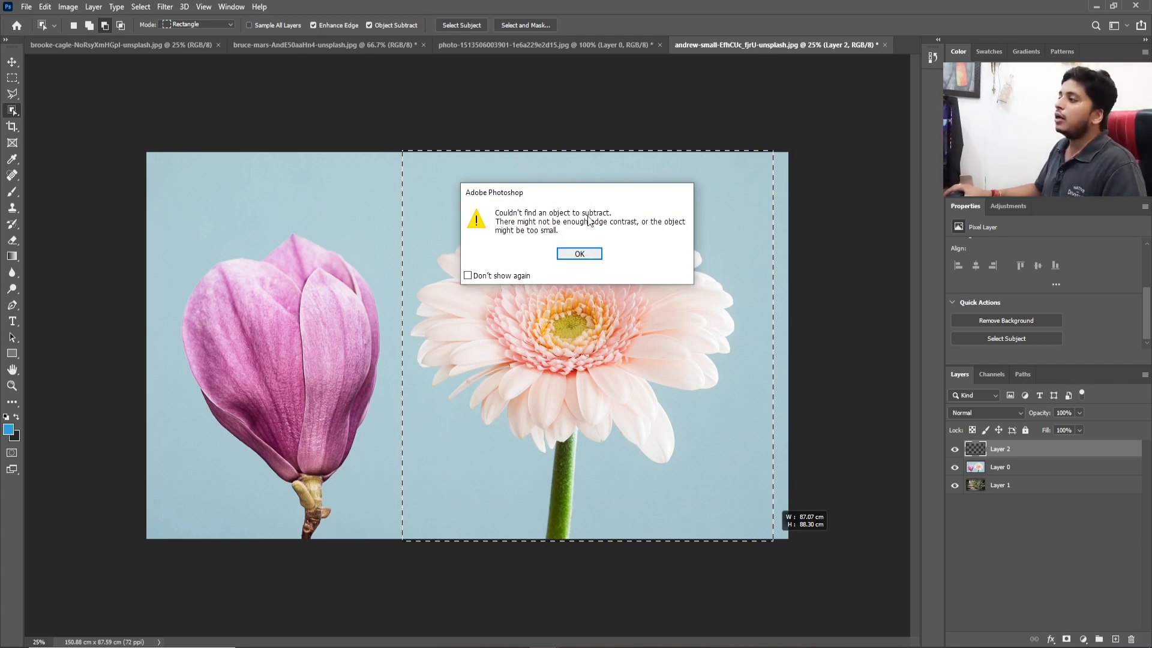
{"action": "left_click", "coordinate": [578, 254]}
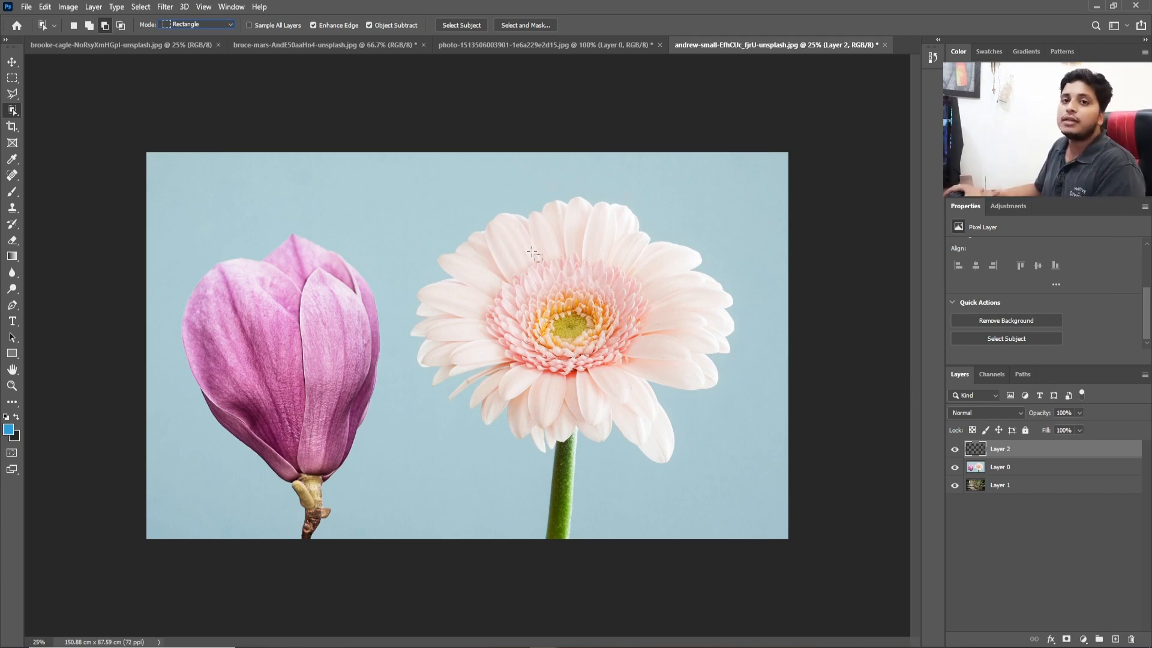
Turn Sample All Layers back on, select the daisy with a rectangle while Layer 2 is active, and deselect it
{"action": "left_click", "coordinate": [248, 25]}
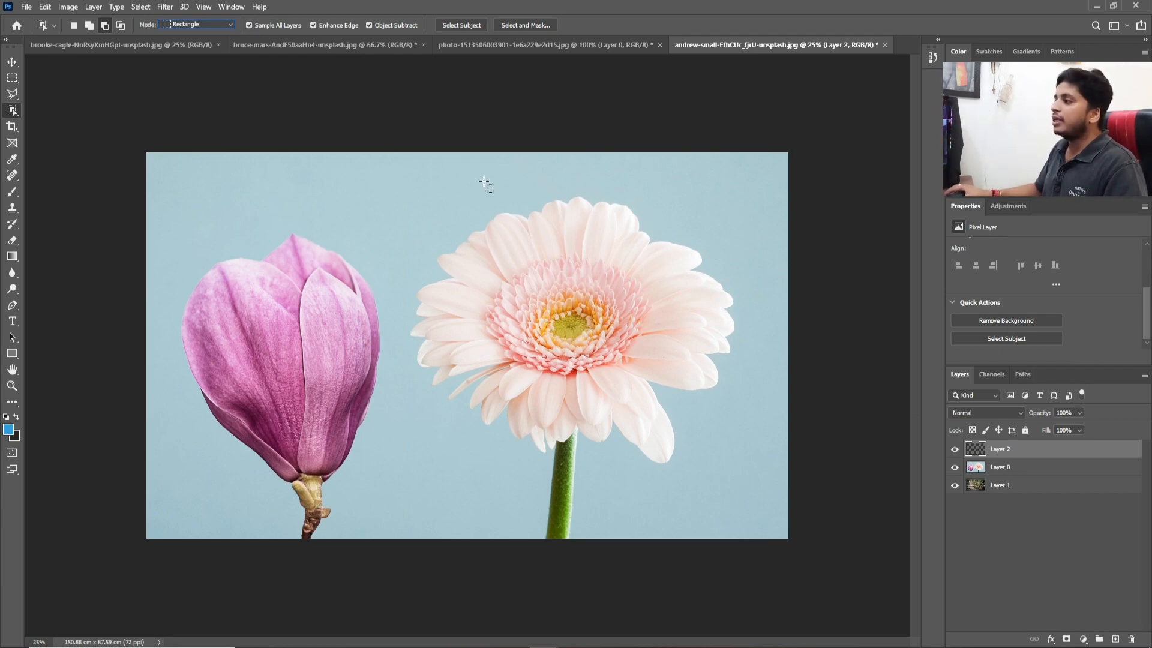
{"action": "left_click", "coordinate": [1017, 472]}
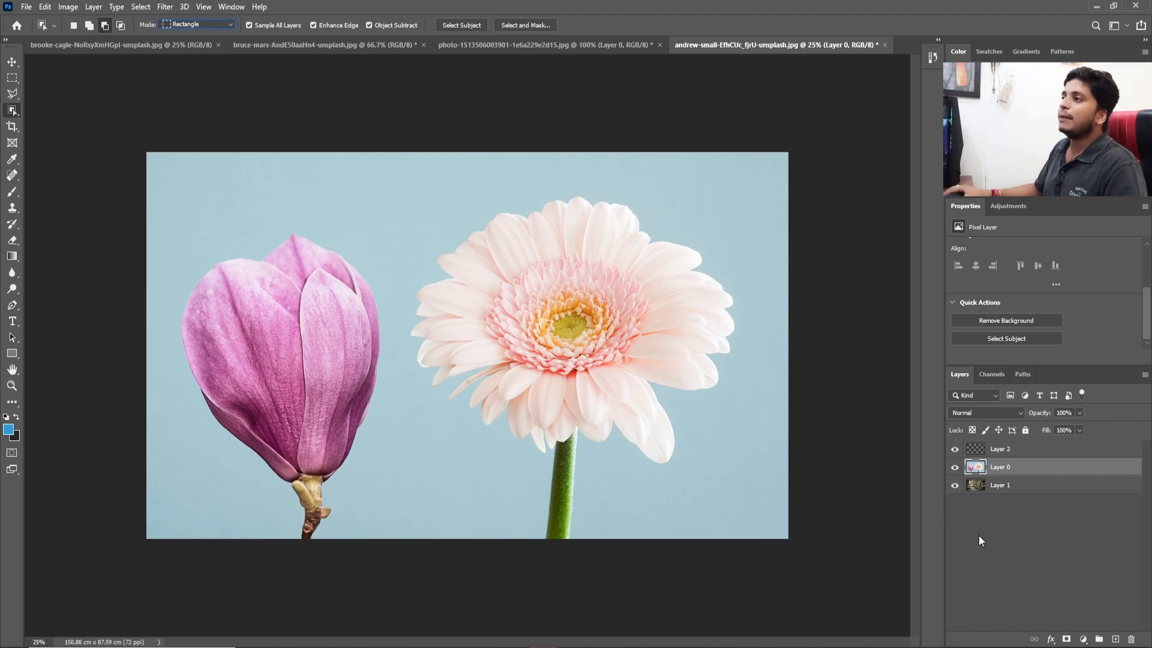
{"action": "left_click", "coordinate": [1017, 450]}
{"action": "left_click_drag", "start_coordinate": [402, 153], "coordinate": [765, 558]}
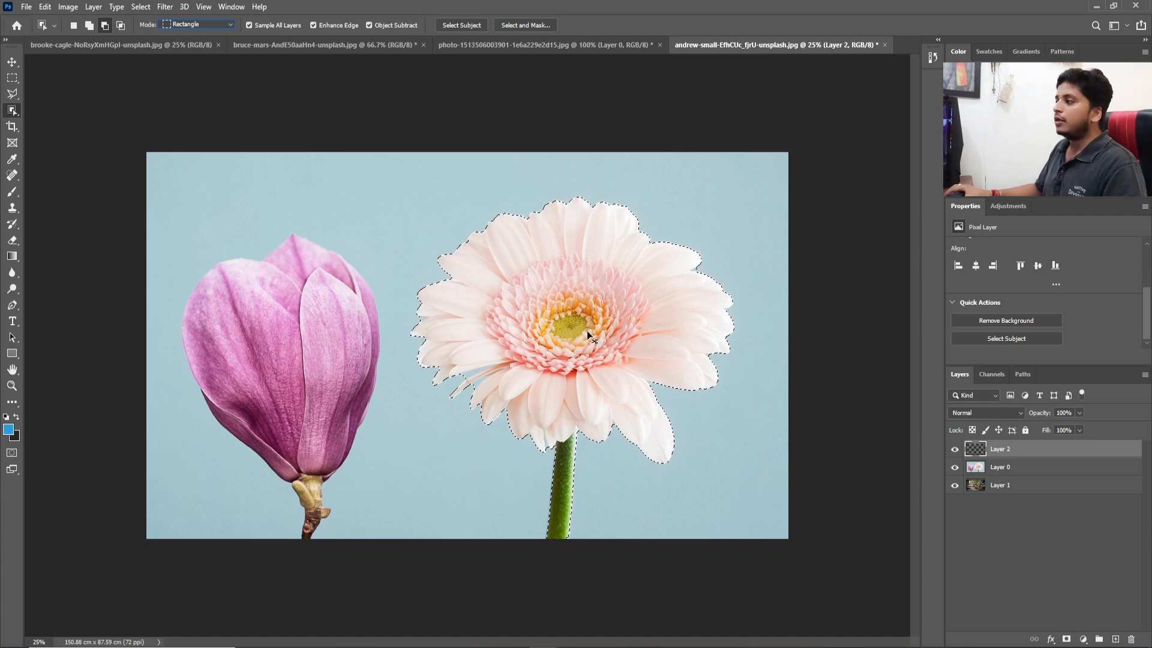
{"action": "key", "text": "ctrl+d"}
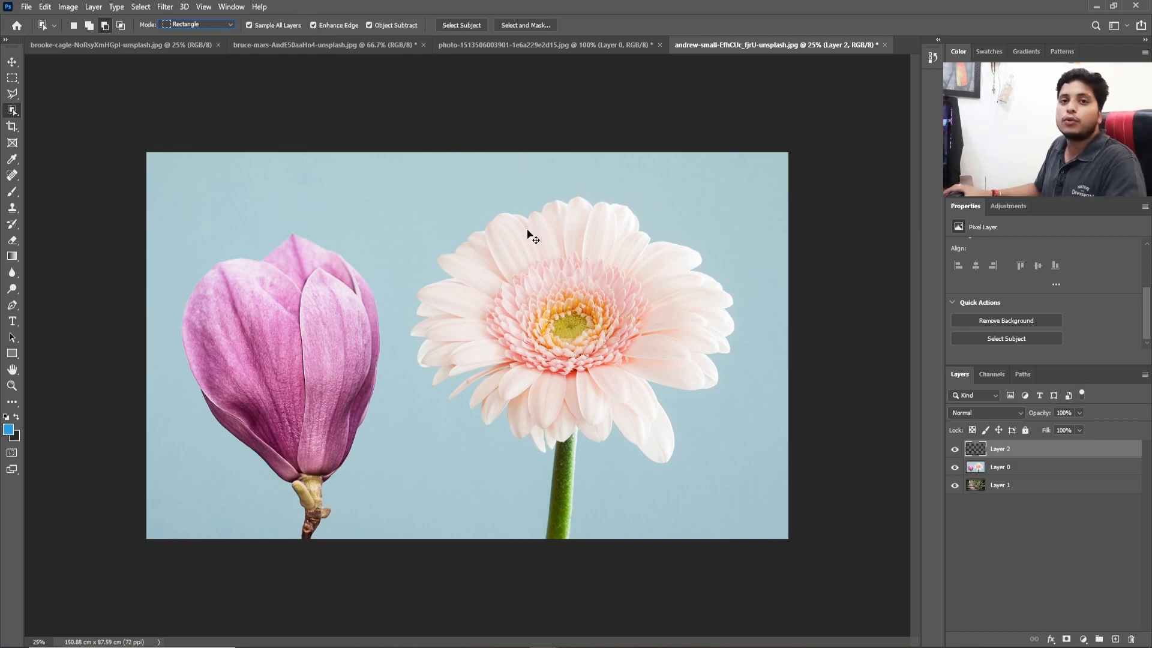
{"action": "key", "text": "ctrl+plus"}
{"action": "key", "text": "ctrl+minus"}
{"action": "key", "text": "ctrl+minus"}
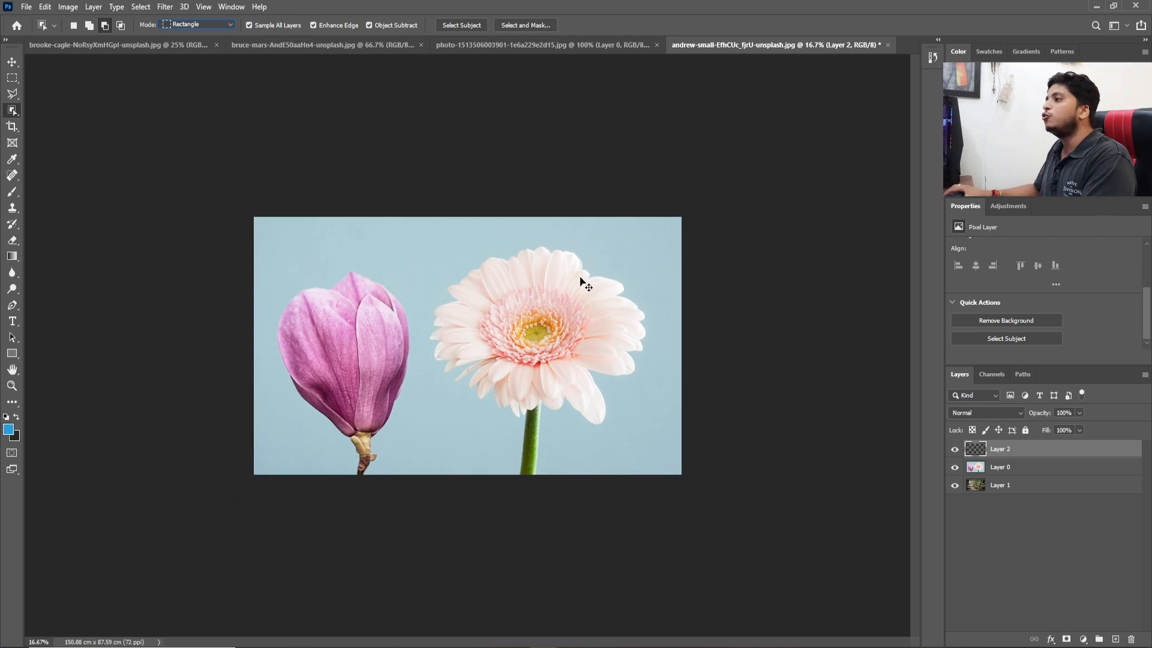
{"action": "key", "text": "ctrl+plus"}
{"action": "key", "text": "ctrl+plus"}
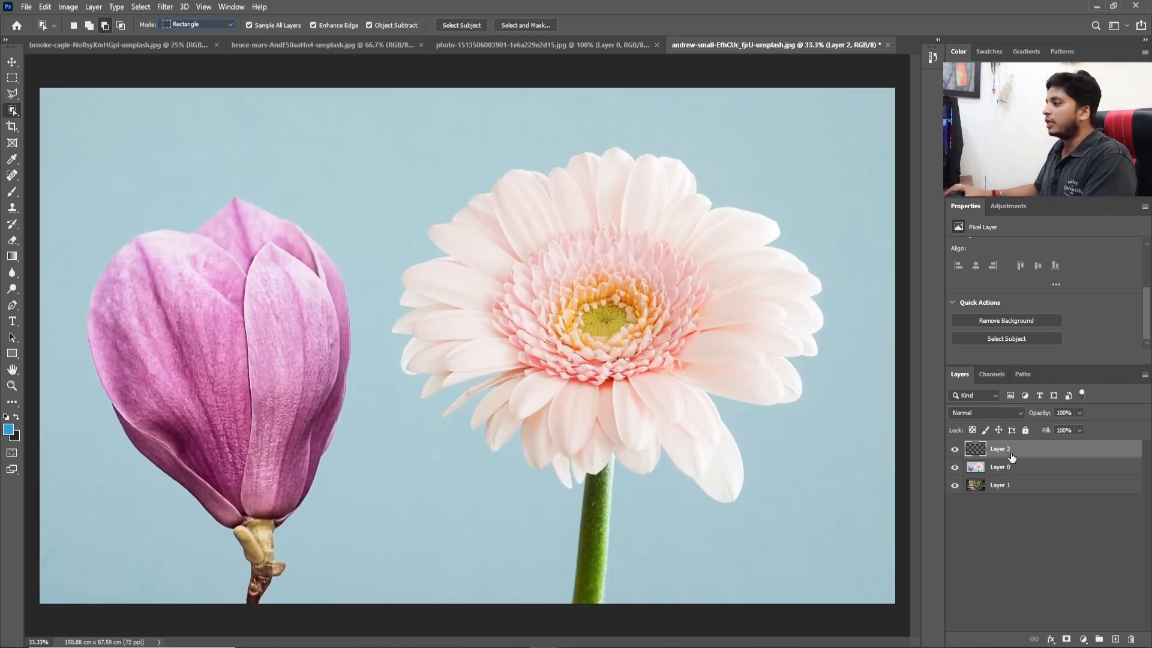
{"action": "left_click", "coordinate": [312, 25]}
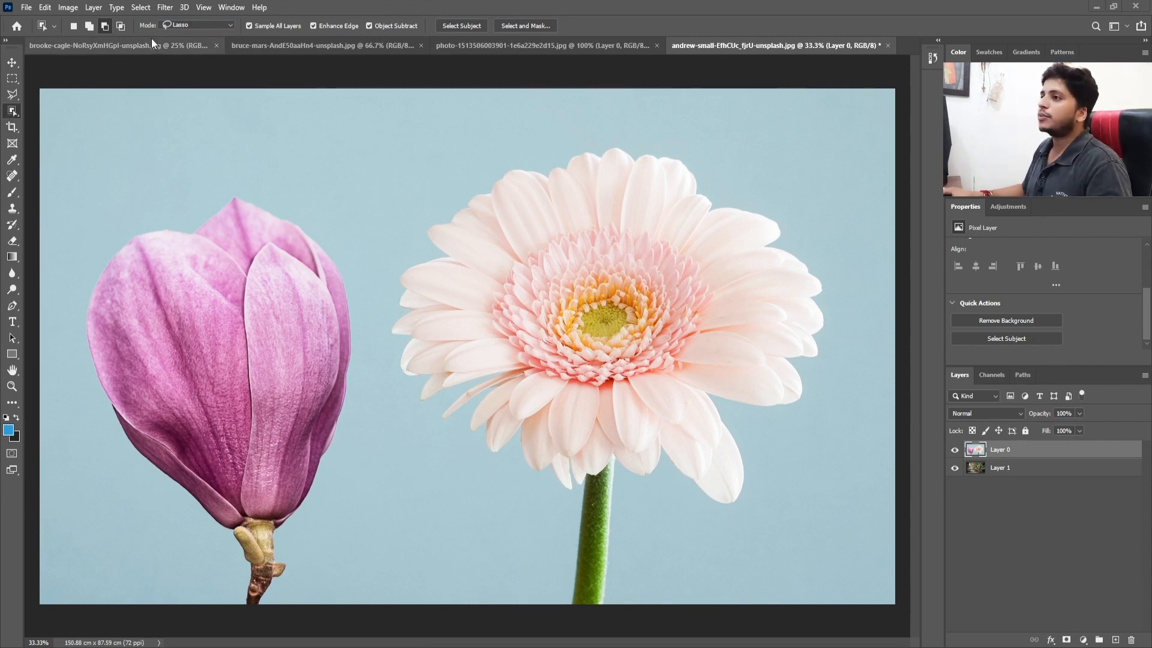
Select the daisy with its stem on Layer 0 using the Object Selection Tool in Rectangle mode
{"action": "left_click", "coordinate": [178, 26]}
{"action": "left_click", "coordinate": [223, 44]}
{"action": "left_click_drag", "start_coordinate": [380, 98], "coordinate": [852, 602]}
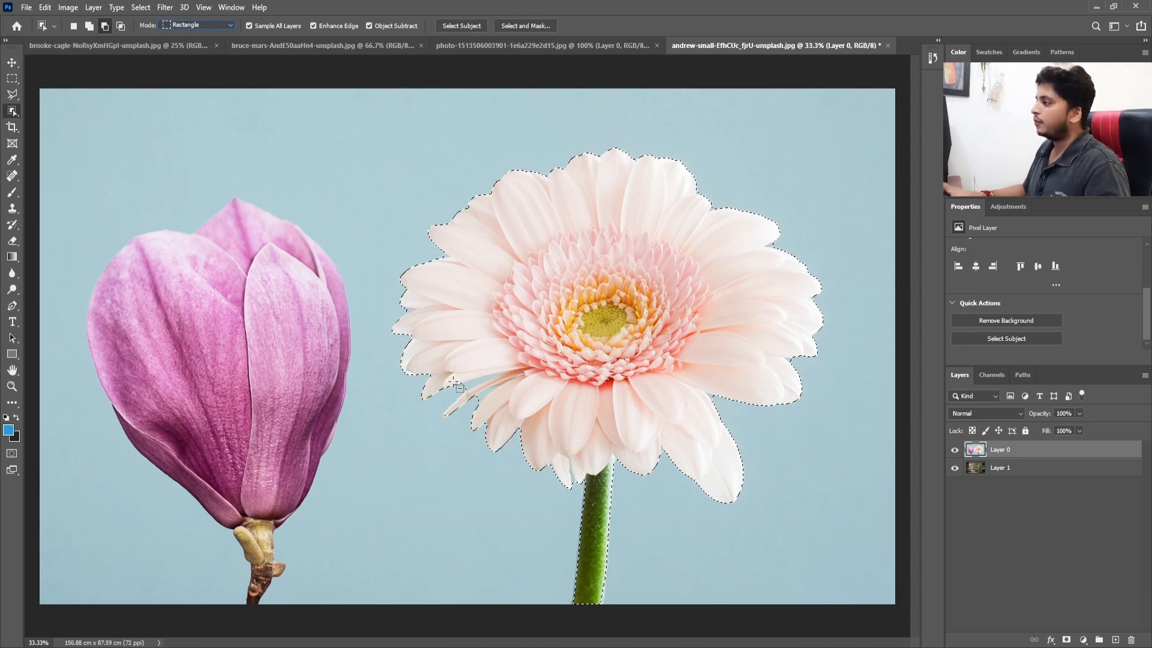
Switch to Lasso mode and try a loose subtraction outline around the background gap above the daisy's thin lower-left petal
{"action": "key", "text": "ctrl+plus"}
{"action": "scroll", "coordinate": [491, 417], "scroll_direction": "up", "scroll_amount": 4}
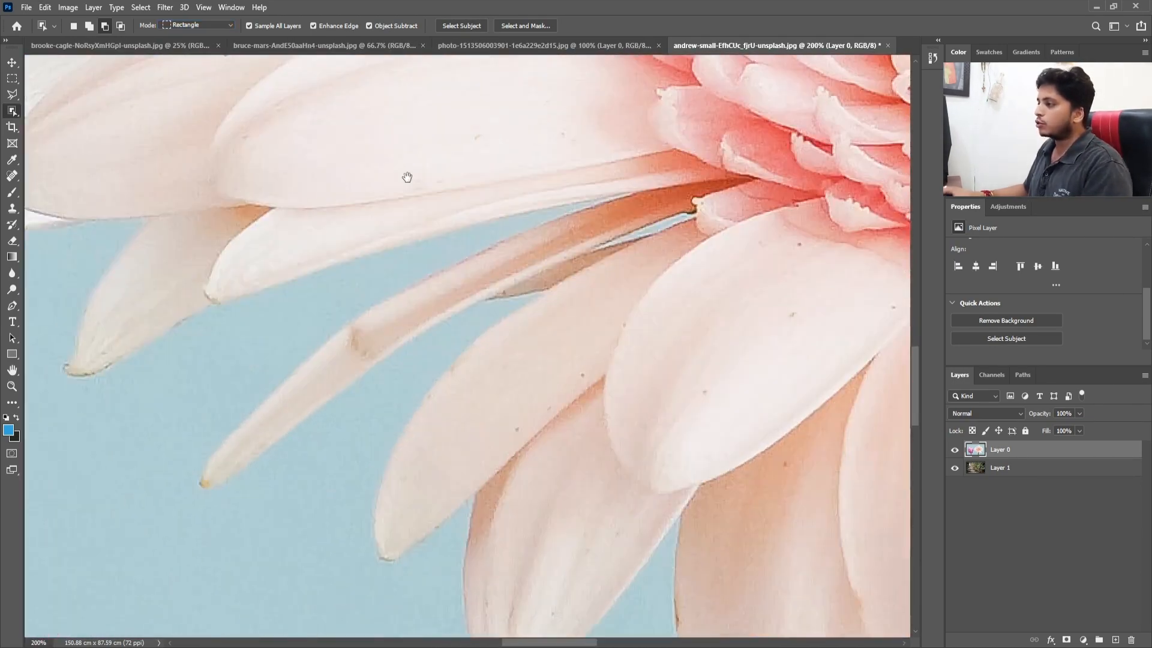
{"action": "left_click_drag", "start_coordinate": [407, 177], "coordinate": [399, 170]}
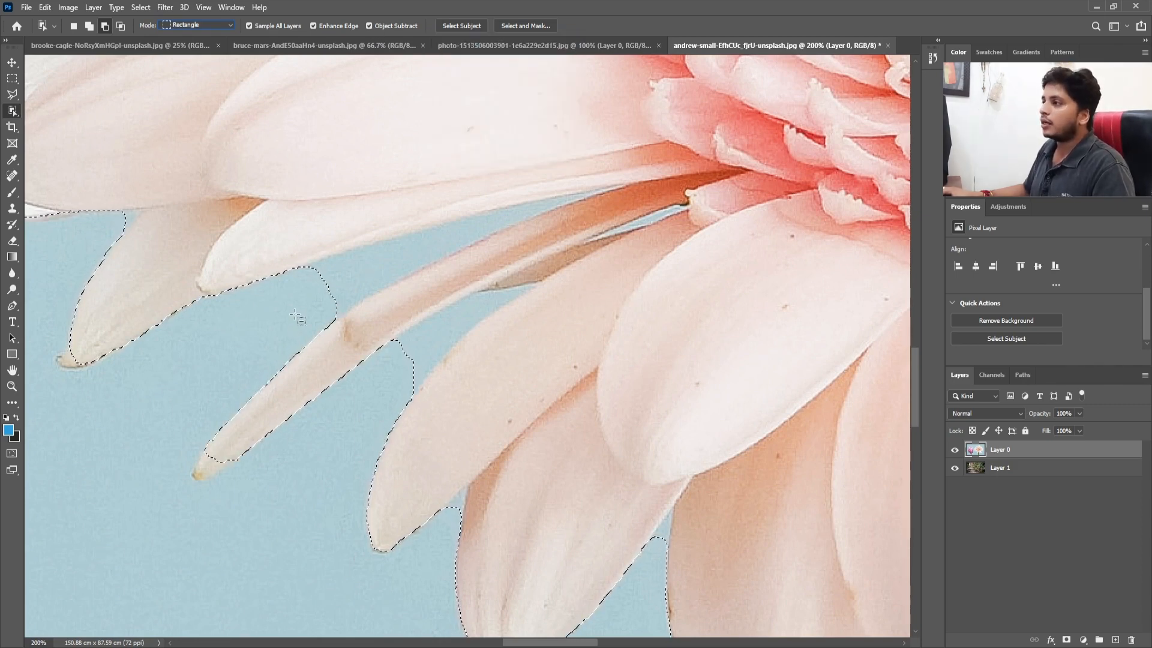
{"action": "left_click", "coordinate": [201, 26]}
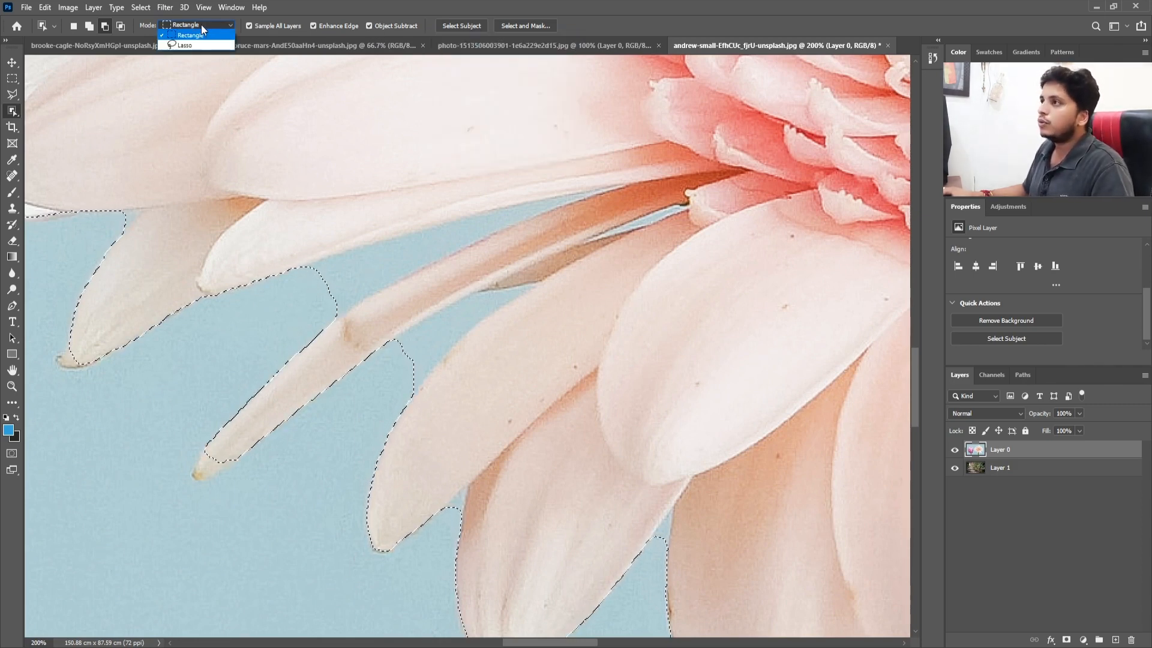
{"action": "left_click", "coordinate": [196, 42]}
{"action": "mouse_move", "coordinate": [292, 272]}
{"action": "left_mouse_down"}
{"action": "mouse_move", "coordinate": [305, 248]}
{"action": "mouse_move", "coordinate": [386, 228]}
{"action": "left_mouse_up"}
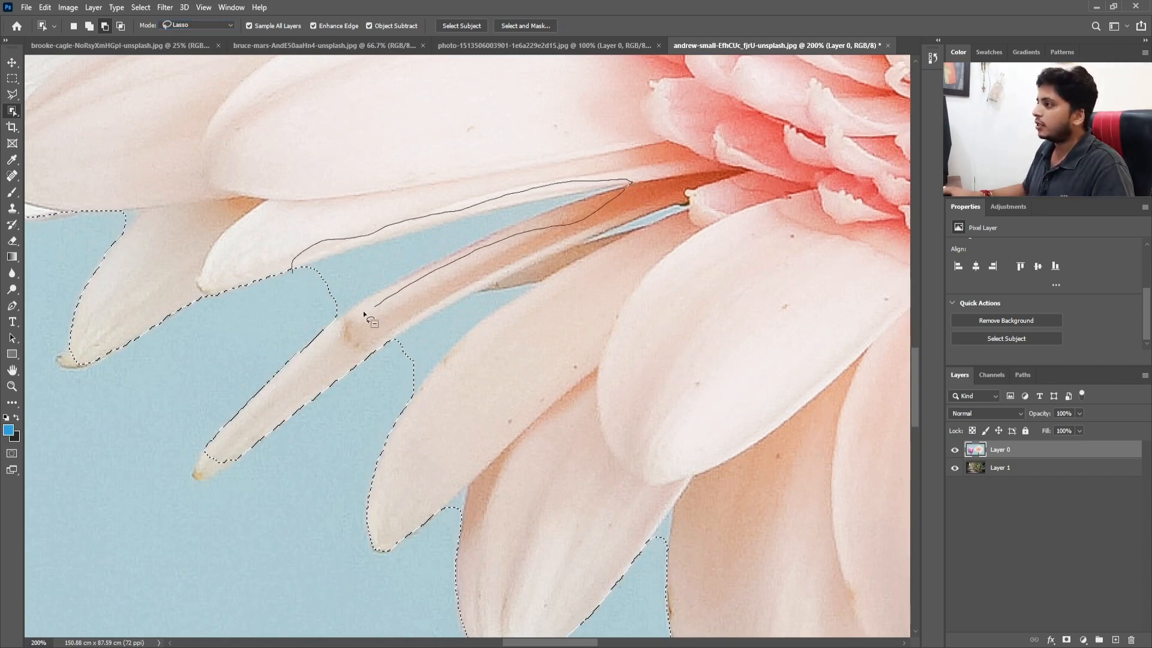
{"action": "left_click_drag", "start_coordinate": [295, 269], "coordinate": [293, 267]}
{"action": "key", "text": "ctrl+z"}
Subtract the gap above the thin lower-left petal with a tighter lasso outline while Object Subtract is on, and undo it
{"action": "left_click_drag", "start_coordinate": [294, 270], "coordinate": [325, 251]}
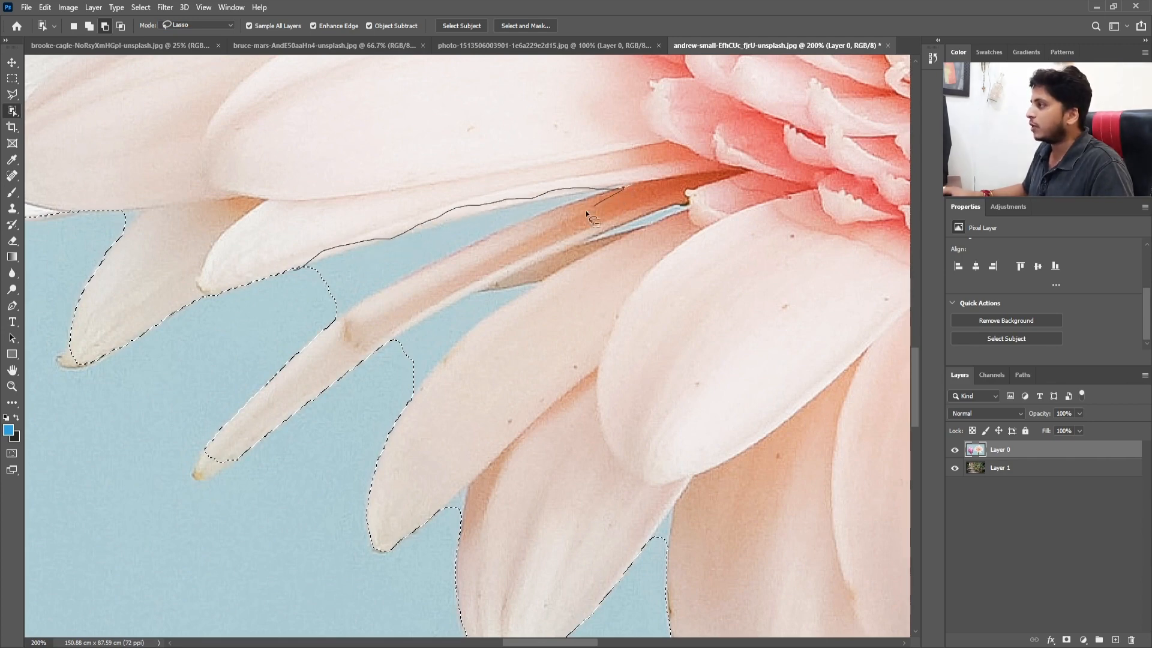
{"action": "mouse_move", "coordinate": [366, 299]}
{"action": "left_mouse_down"}
{"action": "mouse_move", "coordinate": [325, 328]}
{"action": "mouse_move", "coordinate": [294, 267]}
{"action": "left_mouse_up"}
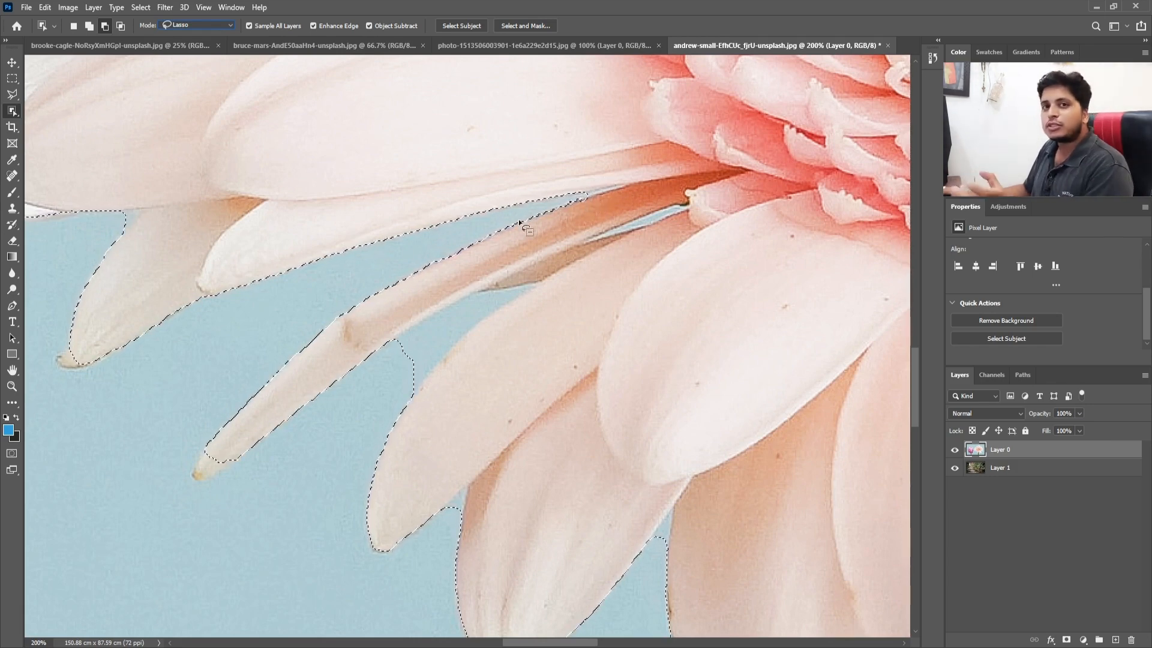
{"action": "mouse_move", "coordinate": [570, 208]}
{"action": "left_mouse_down"}
{"action": "mouse_move", "coordinate": [556, 224]}
{"action": "mouse_move", "coordinate": [321, 308]}
{"action": "mouse_move", "coordinate": [414, 225]}
{"action": "mouse_move", "coordinate": [583, 191]}
{"action": "left_mouse_up"}
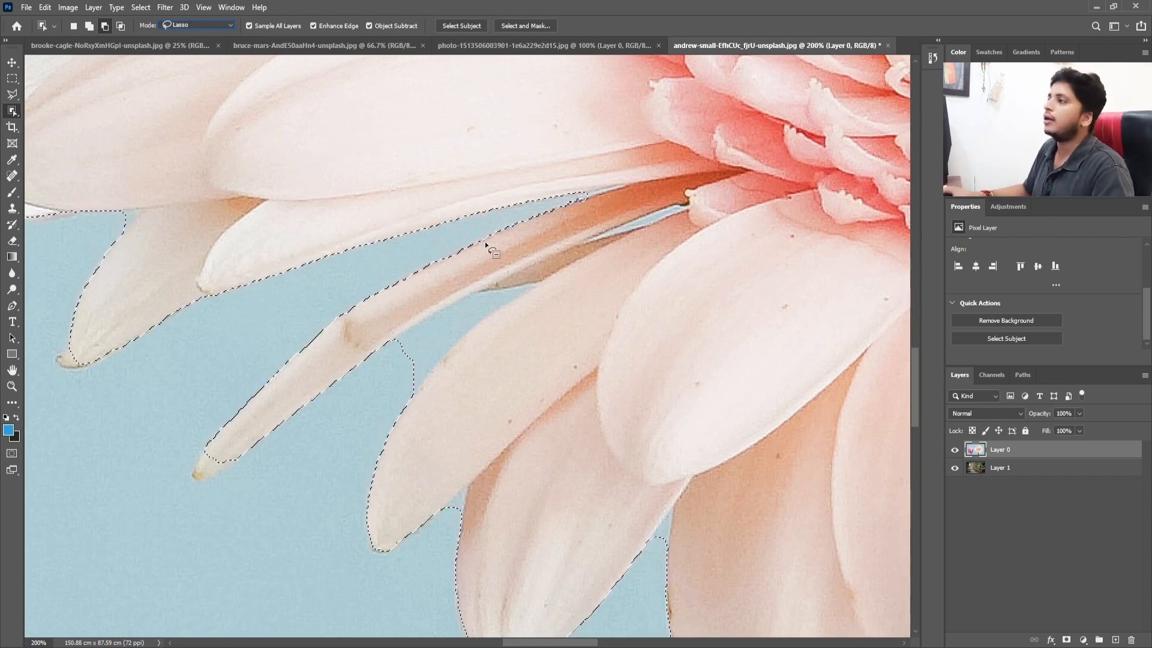
{"action": "key", "text": "ctrl+z"}
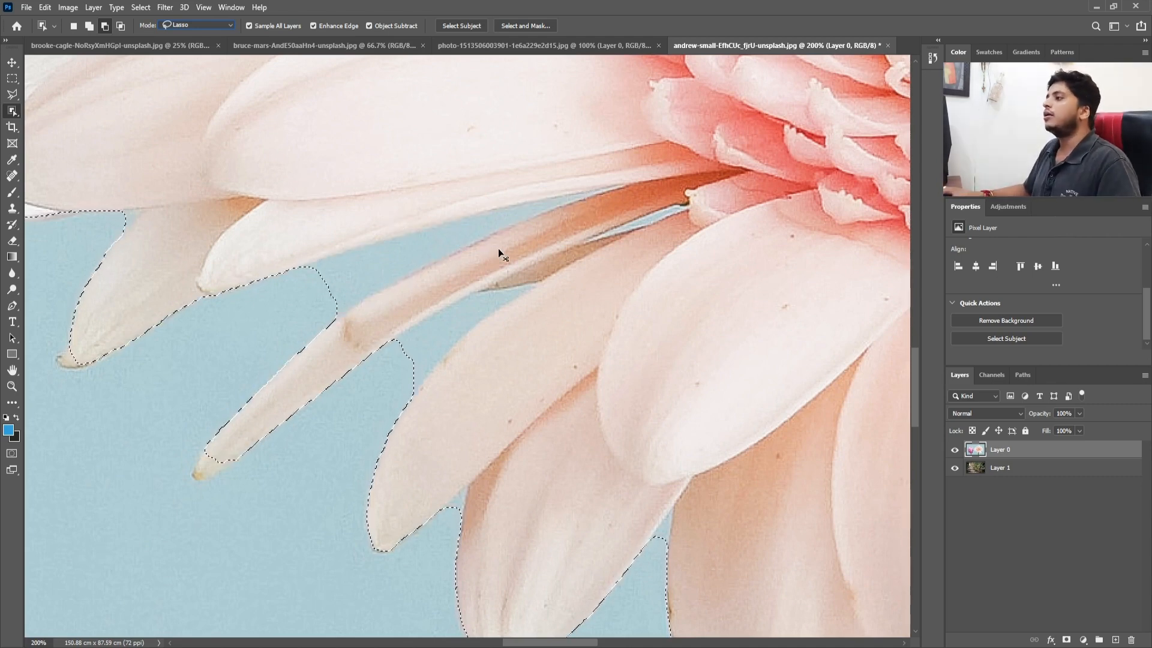
Turn off Object Subtract, subtract the gap above the thin petal with a rough lasso outline, and undo the subtraction
{"action": "left_click", "coordinate": [369, 26]}
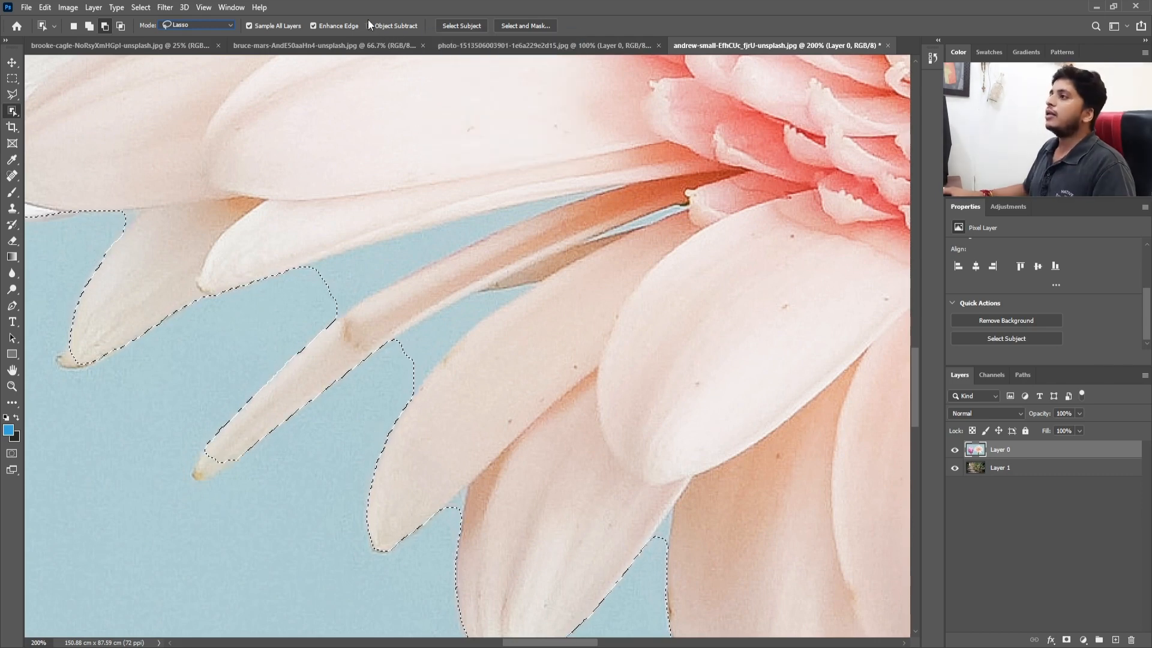
{"action": "mouse_move", "coordinate": [287, 275]}
{"action": "left_mouse_down"}
{"action": "mouse_move", "coordinate": [321, 242]}
{"action": "mouse_move", "coordinate": [393, 218]}
{"action": "left_mouse_up"}
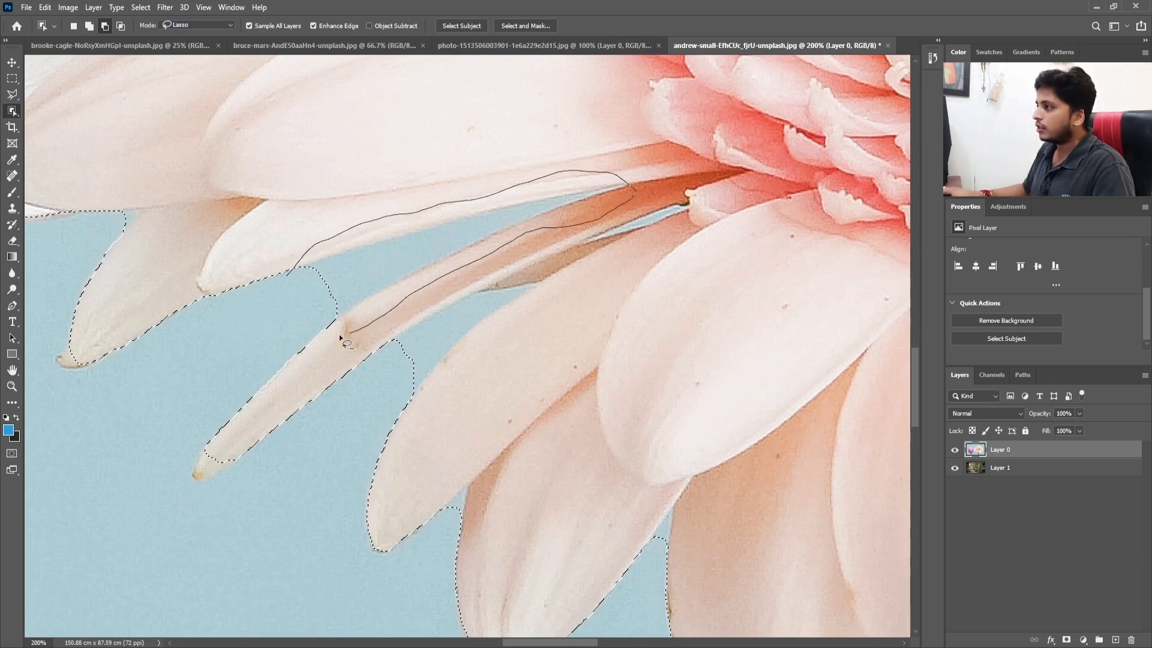
{"action": "left_click_drag", "start_coordinate": [290, 276], "coordinate": [288, 274]}
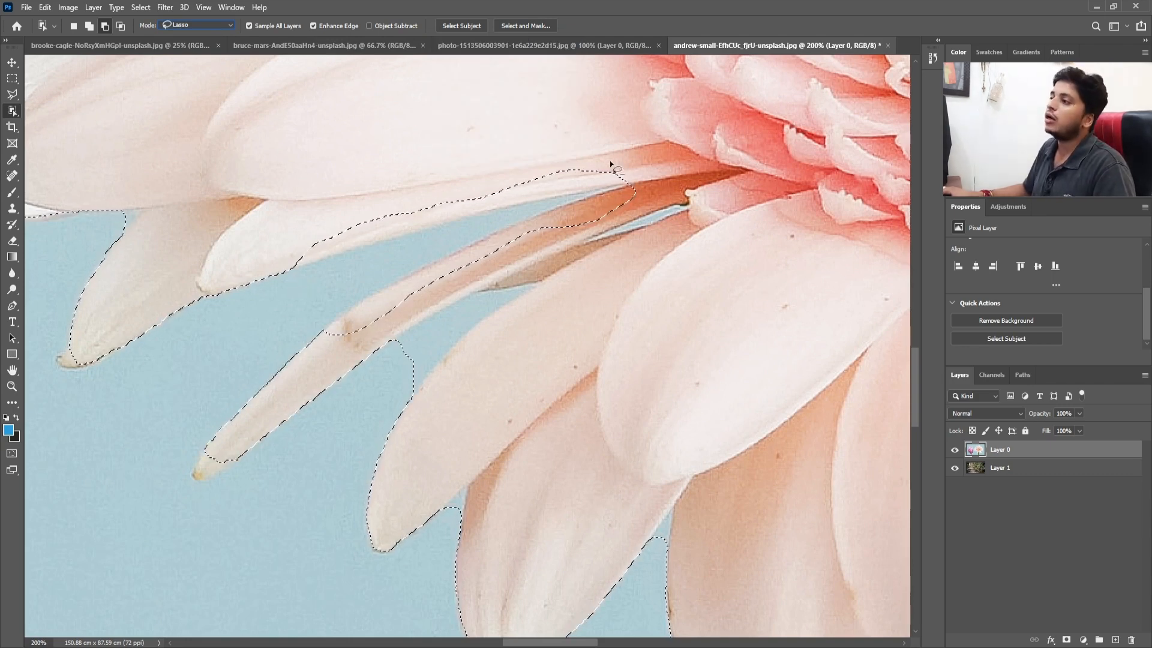
{"action": "left_click", "coordinate": [534, 237], "text": "alt"}
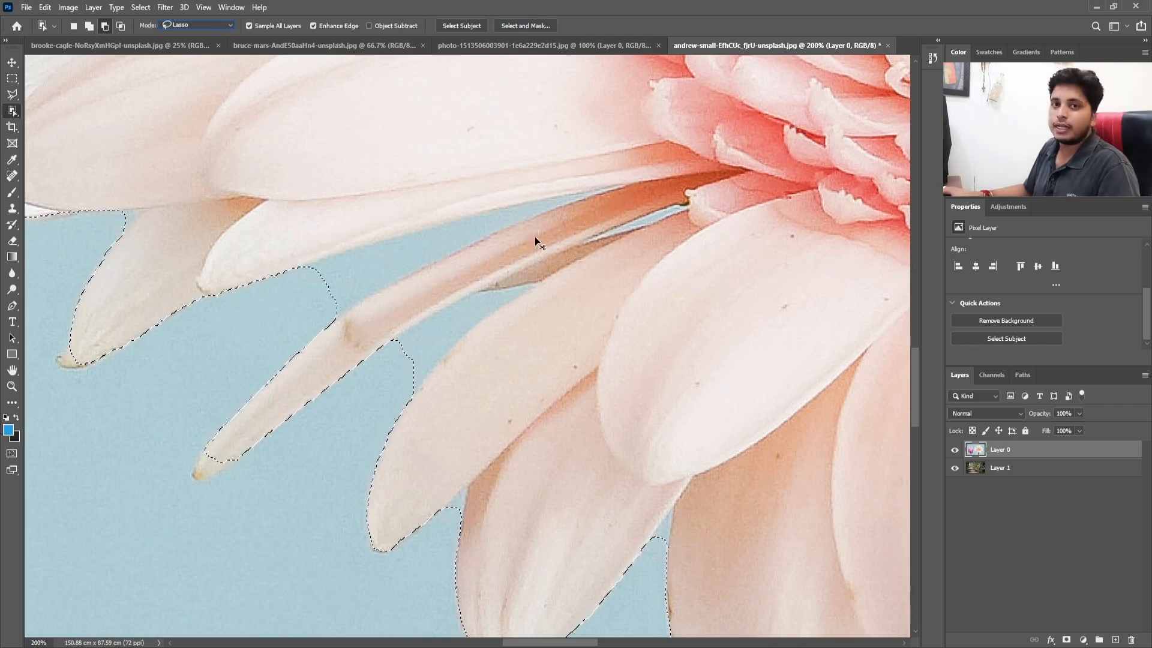
Turn Object Subtract back on and subtract the gap above the thin petal from the selection with a lasso outline
{"action": "left_click", "coordinate": [369, 26]}
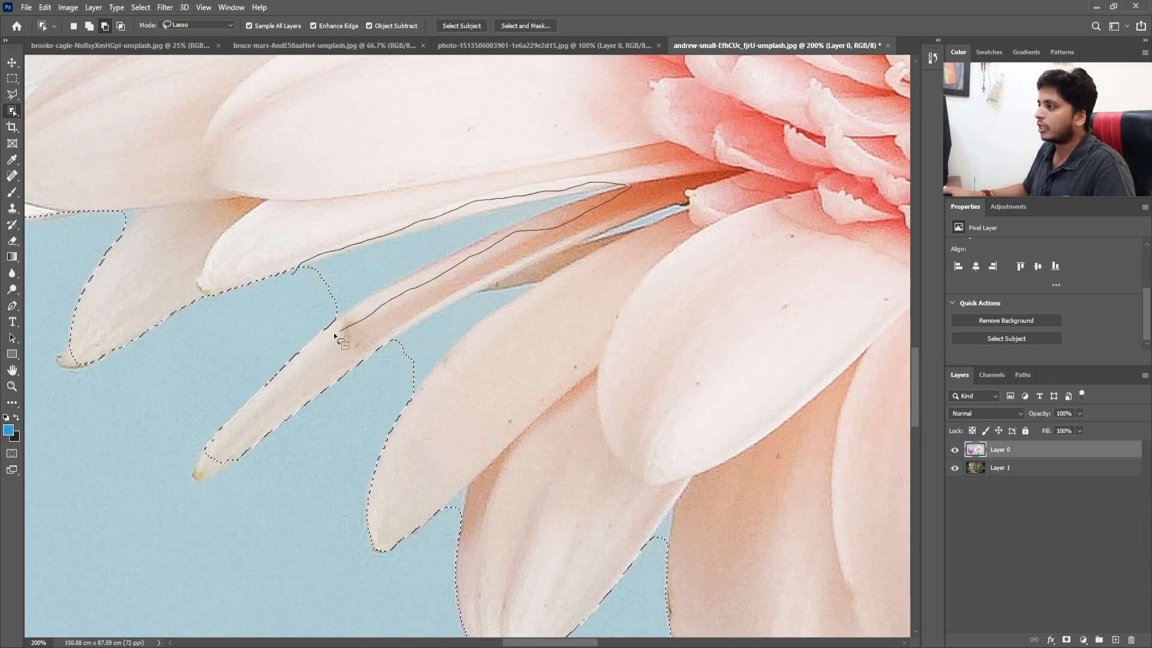
{"action": "left_click_drag", "start_coordinate": [292, 273], "coordinate": [287, 269]}
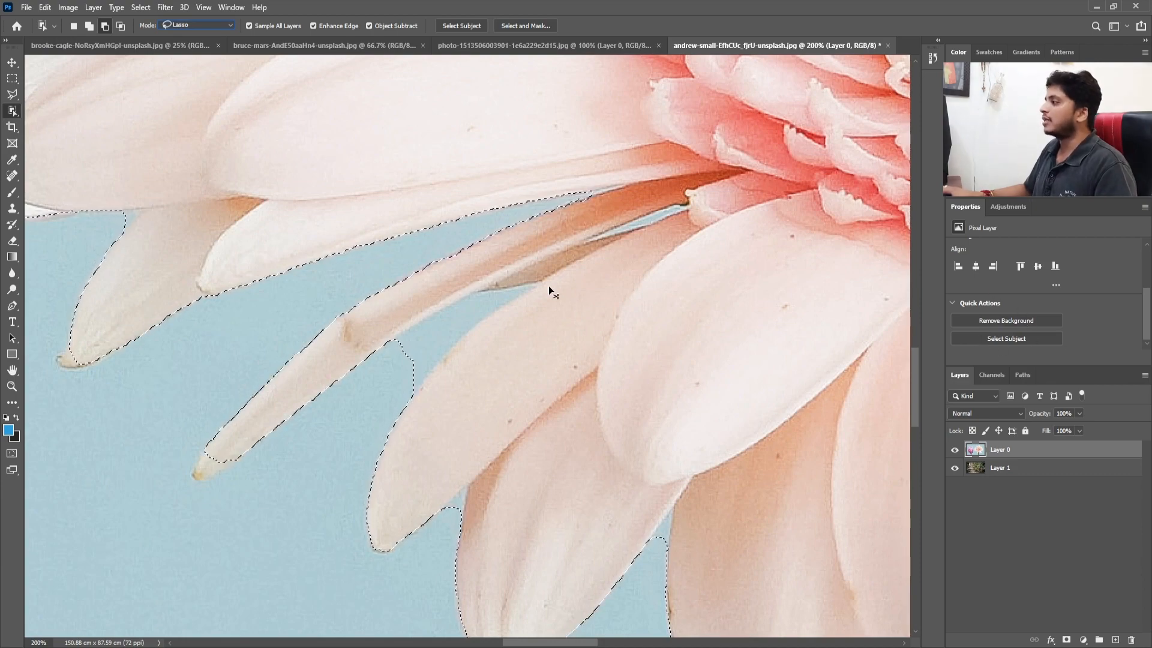
Deselect the daisy and return to a view of the whole image
{"action": "left_click", "coordinate": [431, 221]}
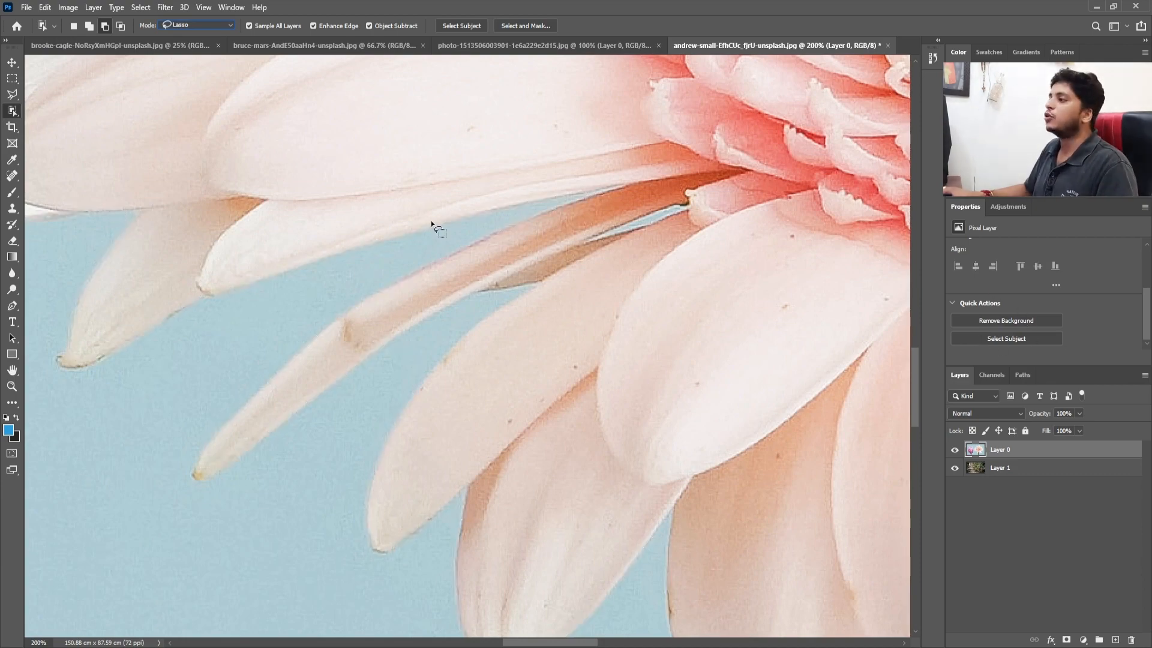
{"action": "key", "text": "ctrl+minus"}
{"action": "key", "text": "ctrl+minus"}
{"action": "key", "text": "ctrl+minus"}
{"action": "key", "text": "ctrl+minus"}
{"action": "key", "text": "ctrl+minus"}
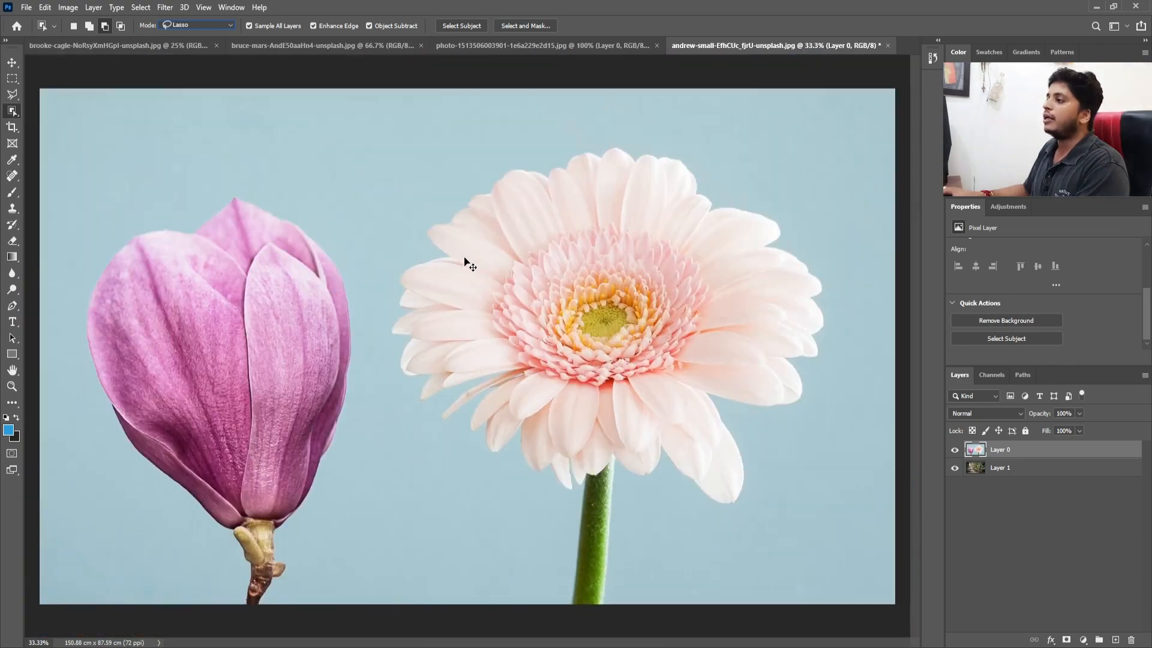
{"action": "key", "text": "ctrl+plus"}
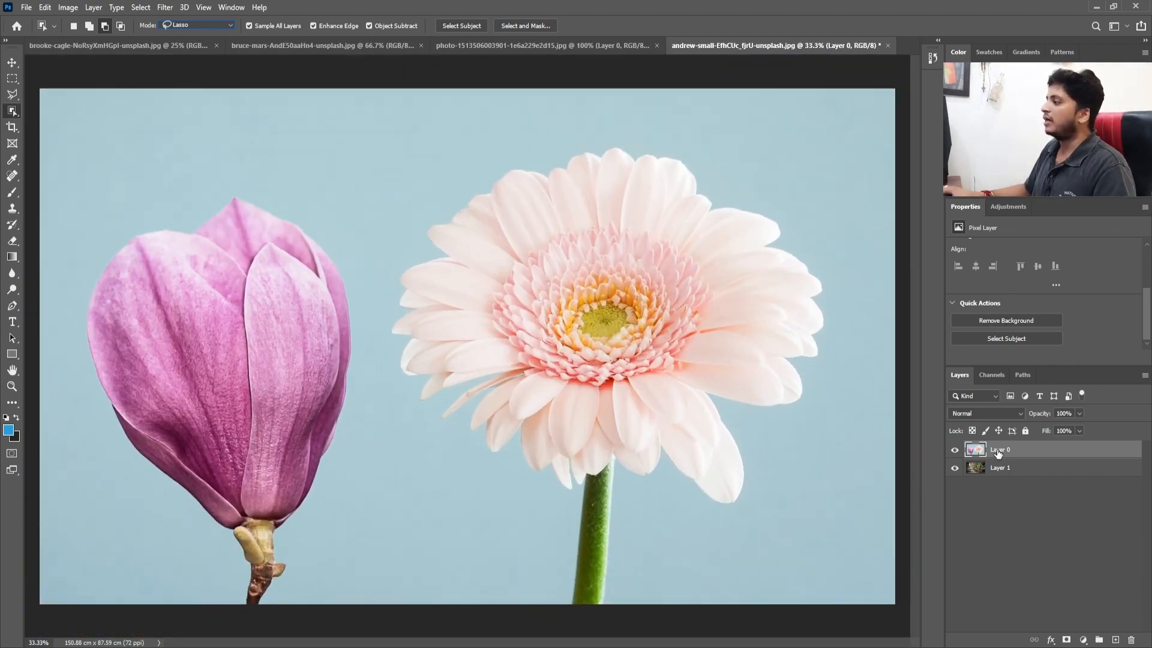
Select both flowers automatically with Select Subject, keep the Object Selection Tool active, and clear the selection
{"action": "left_click", "coordinate": [455, 27]}
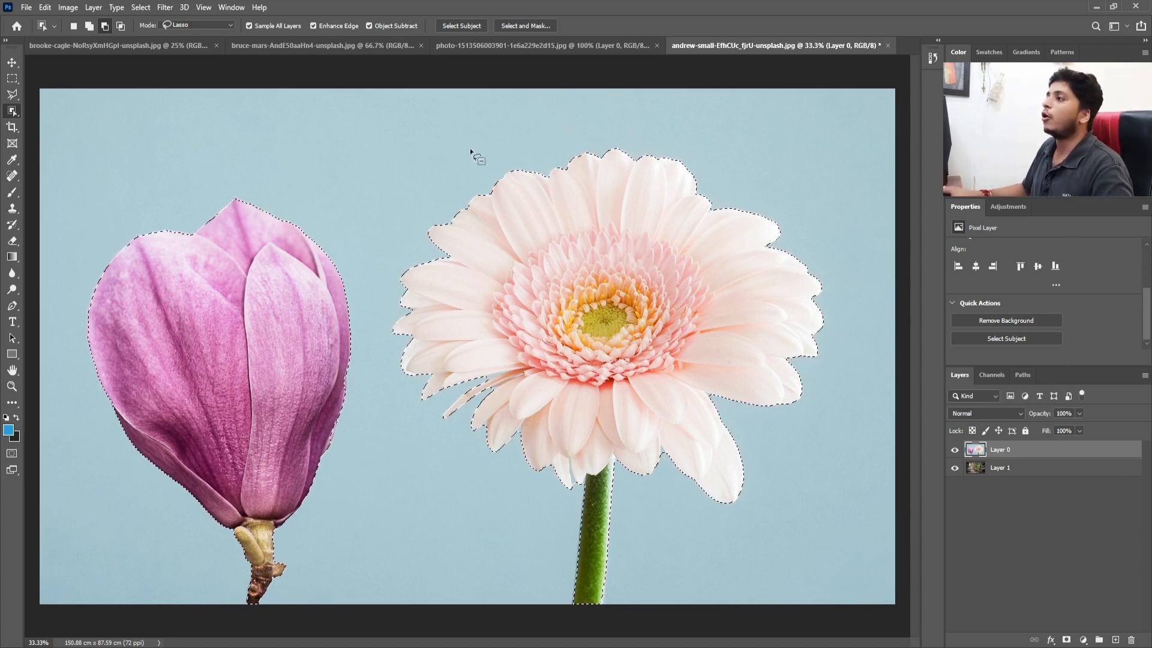
{"action": "right_click", "coordinate": [12, 114]}
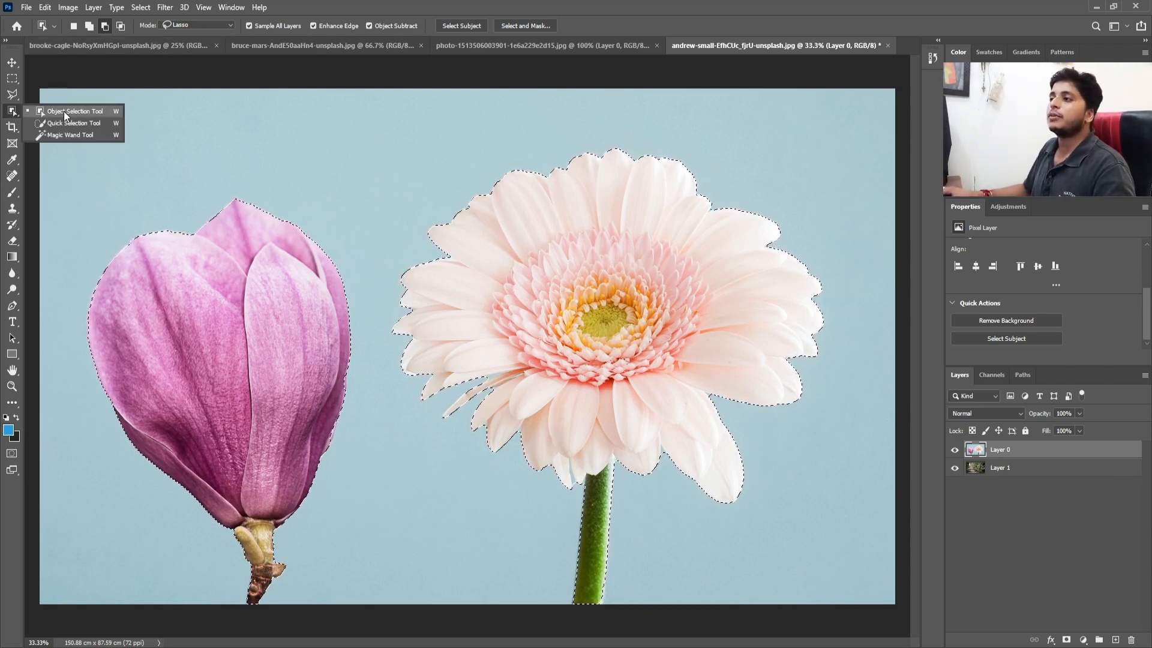
{"action": "left_click", "coordinate": [64, 112]}
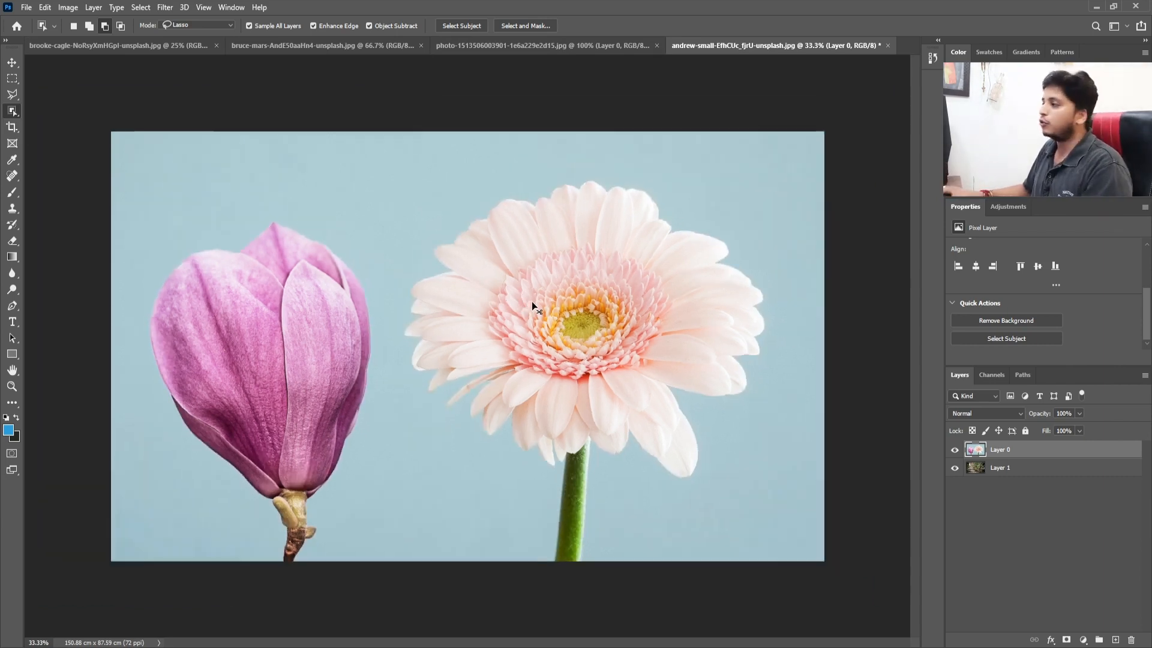
{"action": "left_click", "coordinate": [531, 306]}
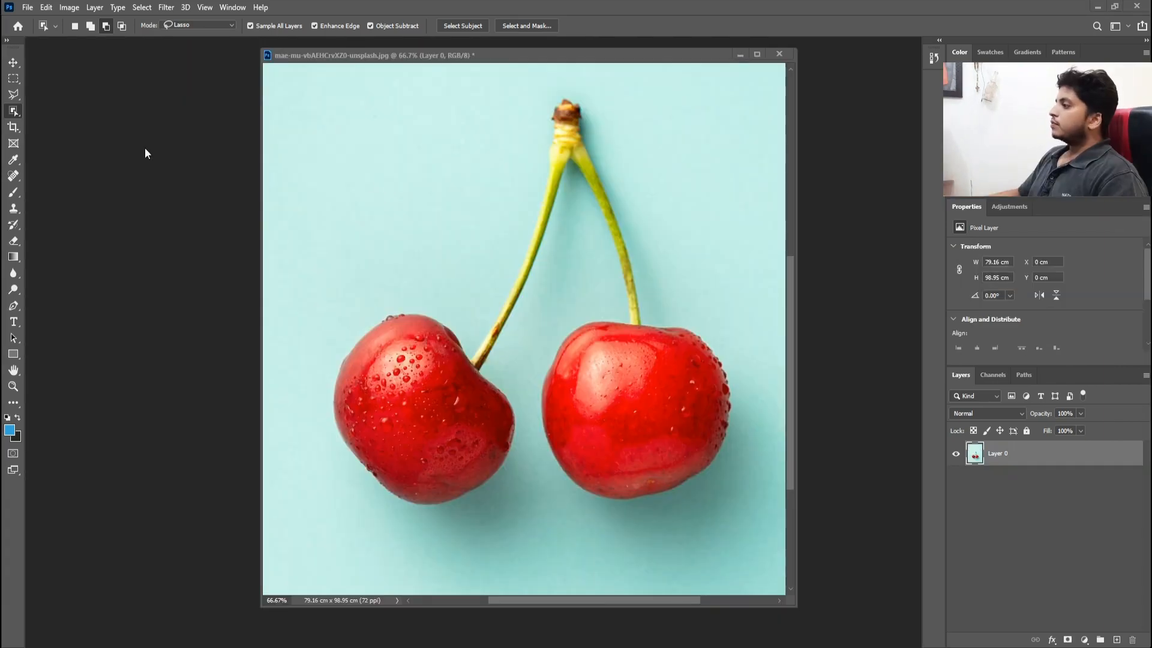
Switch to the Quick Selection Tool in the cherry image, try a short stroke on the background, and deselect
{"action": "right_click", "coordinate": [14, 112]}
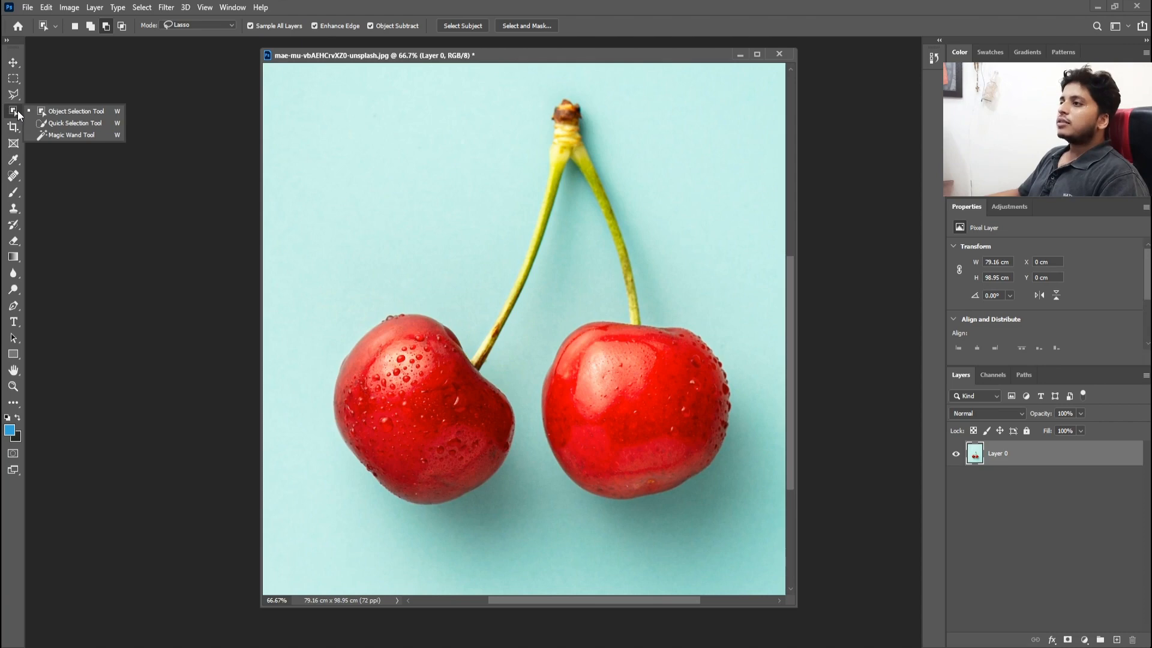
{"action": "left_click", "coordinate": [84, 123]}
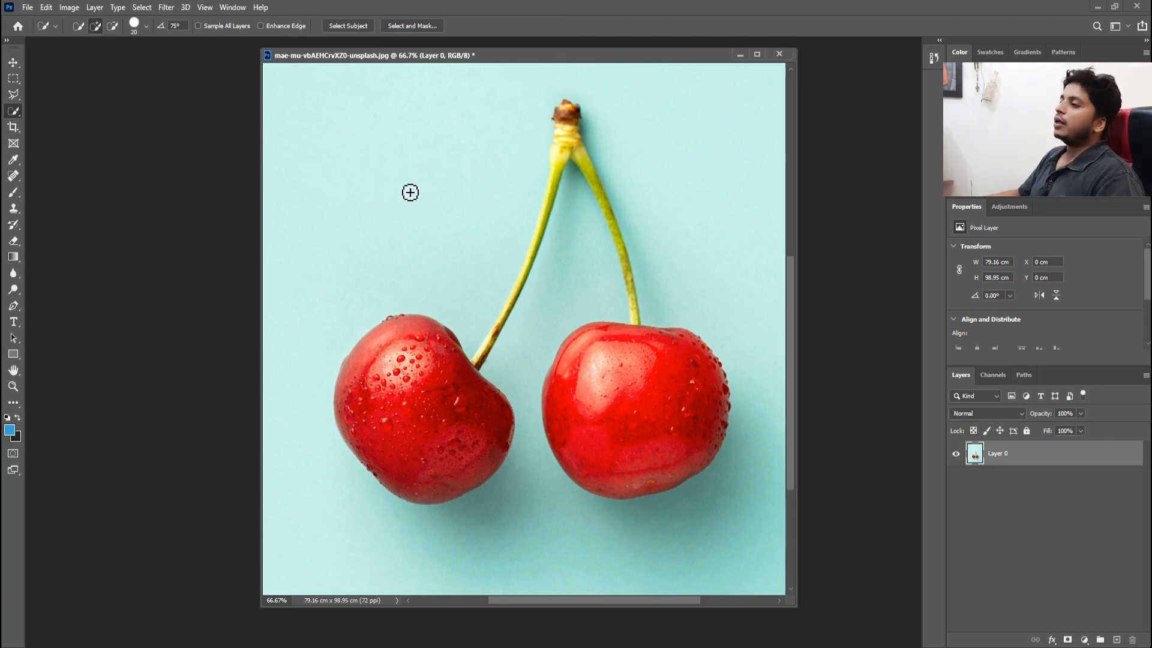
{"action": "mouse_move", "coordinate": [394, 193]}
{"action": "left_mouse_down"}
{"action": "mouse_move", "coordinate": [362, 216]}
{"action": "mouse_move", "coordinate": [412, 178]}
{"action": "mouse_move", "coordinate": [467, 219]}
{"action": "mouse_move", "coordinate": [406, 241]}
{"action": "mouse_move", "coordinate": [419, 216]}
{"action": "left_mouse_up"}
{"action": "key", "text": "ctrl+d"}
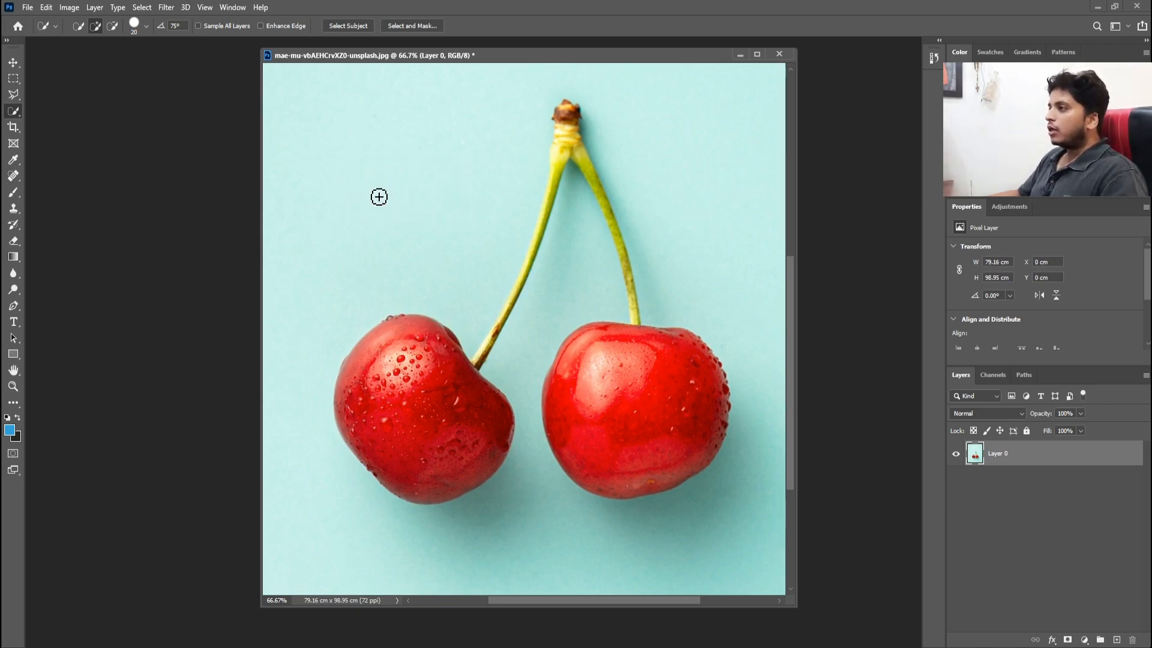
Shrink the Quick Selection brush to size 2 and enlarge it to 500
{"action": "key", "text": "bracketleft"}
{"action": "key", "text": "bracketleft"}
{"action": "key", "text": "bracketleft"}
{"action": "key", "text": "bracketleft"}
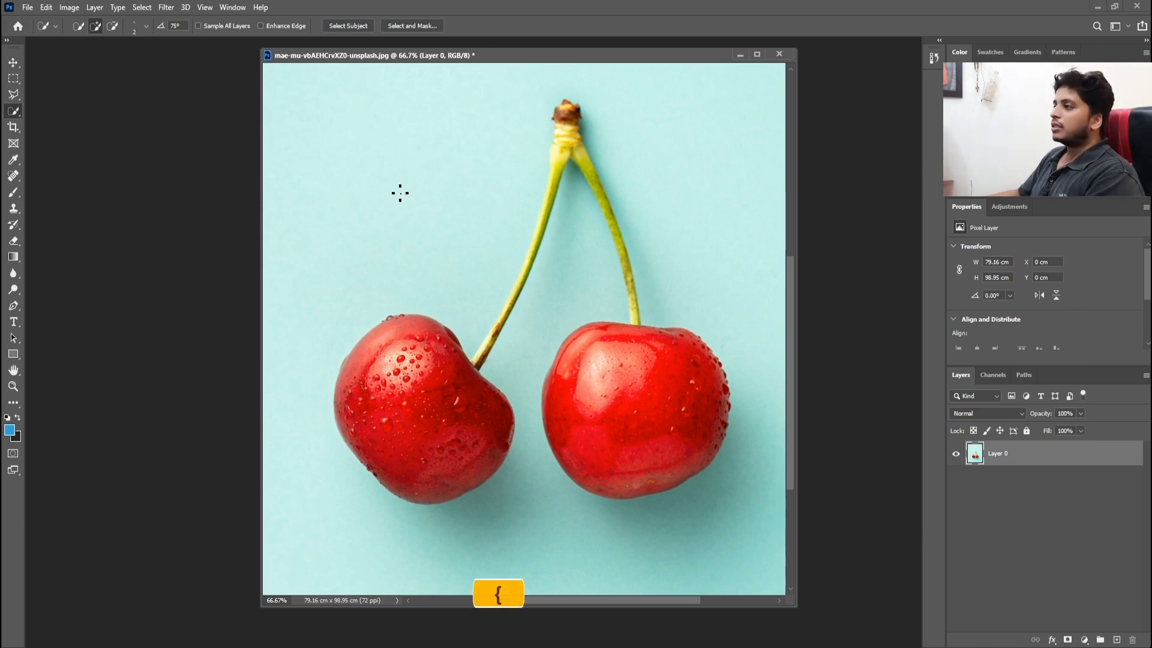
{"action": "key", "text": "bracketright"}
{"action": "key", "text": "bracketright"}
{"action": "key", "text": "bracketright"}
{"action": "key", "text": "bracketright"}
{"action": "key", "text": "bracketright"}
{"action": "key", "text": "bracketright"}
{"action": "key", "text": "bracketright"}
{"action": "key", "text": "bracketright"}
{"action": "key", "text": "bracketright"}
{"action": "key", "text": "bracketright"}
{"action": "key", "text": "bracketright"}
{"action": "key", "text": "bracketright"}
{"action": "key", "text": "bracketright"}
{"action": "key", "text": "bracketright"}
{"action": "key", "text": "bracketright"}
{"action": "key", "text": "bracketright"}
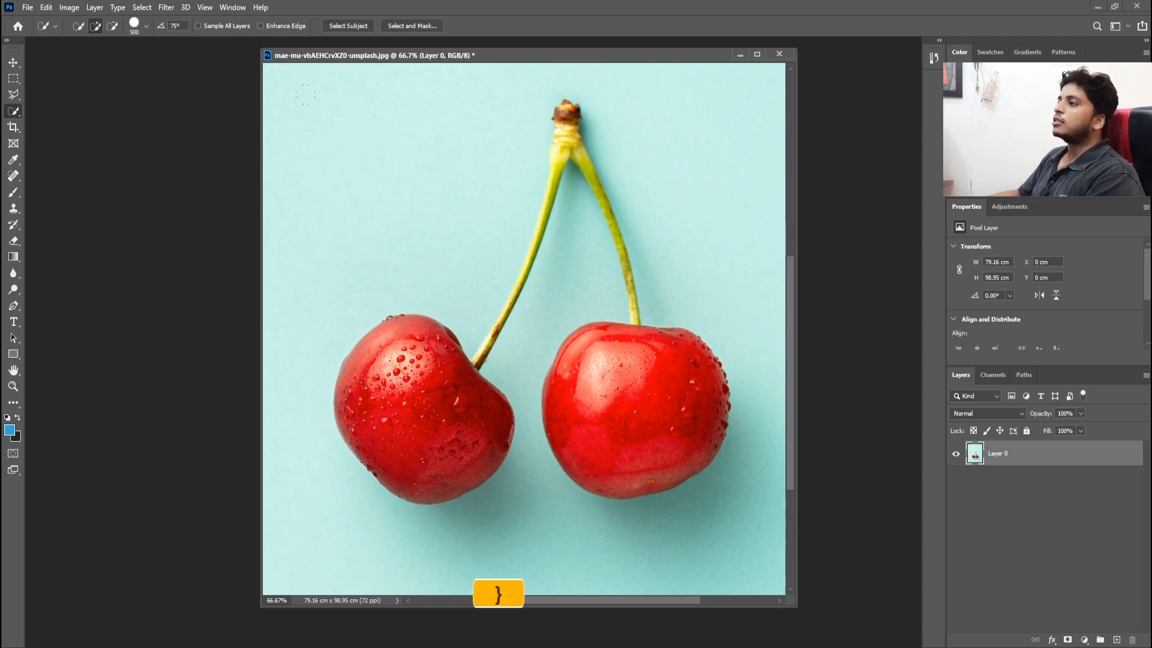
Set the Quick Selection brush size to 60 and paint over the left cherry to select it
{"action": "key", "text": "bracketleft"}
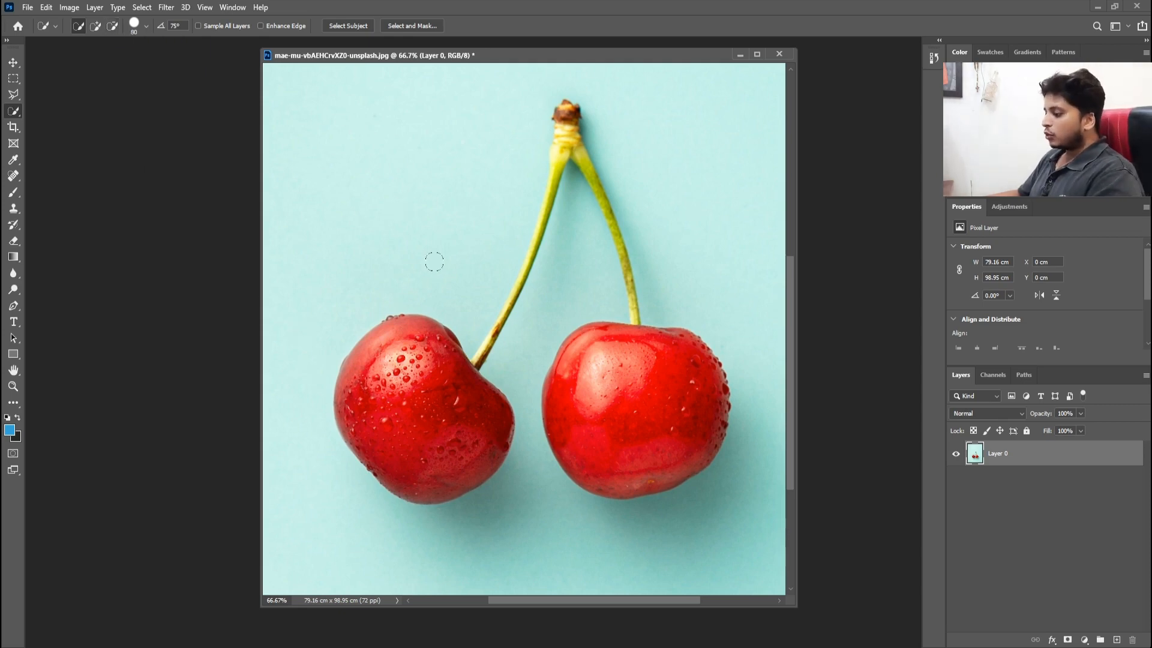
{"action": "key", "text": "bracketleft"}
{"action": "key", "text": "ctrl+plus"}
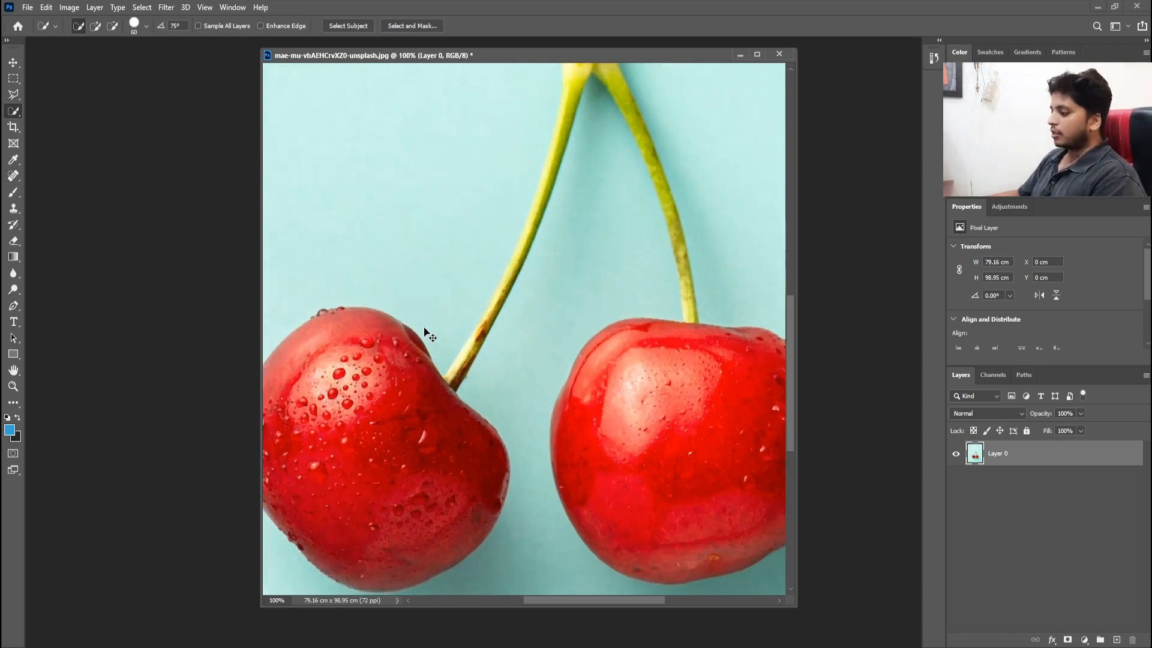
{"action": "left_click_drag", "start_coordinate": [381, 365], "coordinate": [433, 303]}
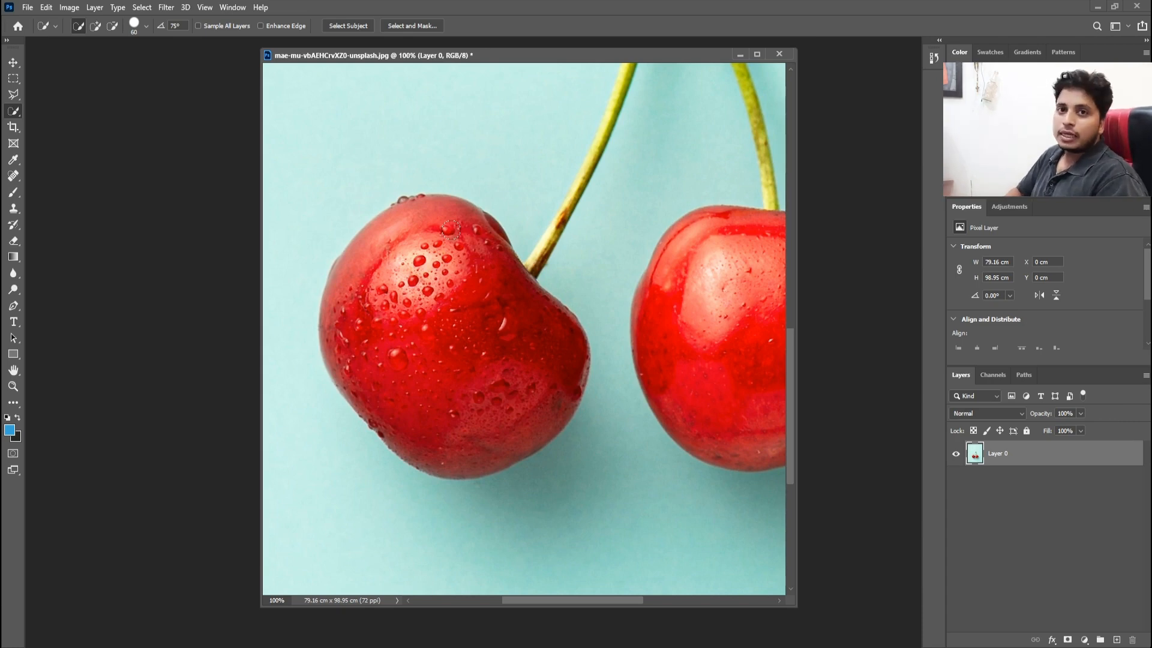
{"action": "left_click", "coordinate": [450, 230]}
{"action": "left_click", "coordinate": [396, 342]}
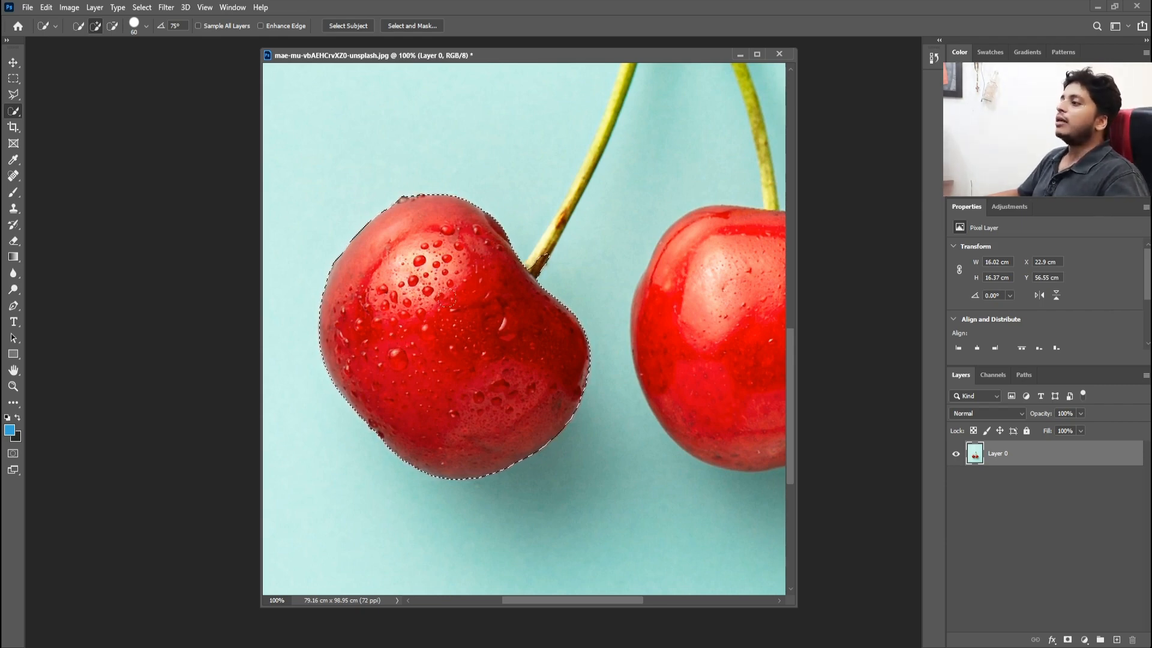
Clear the selection and reselect the left cherry with a Quick Selection brush of size 45
{"action": "key", "text": "ctrl+d"}
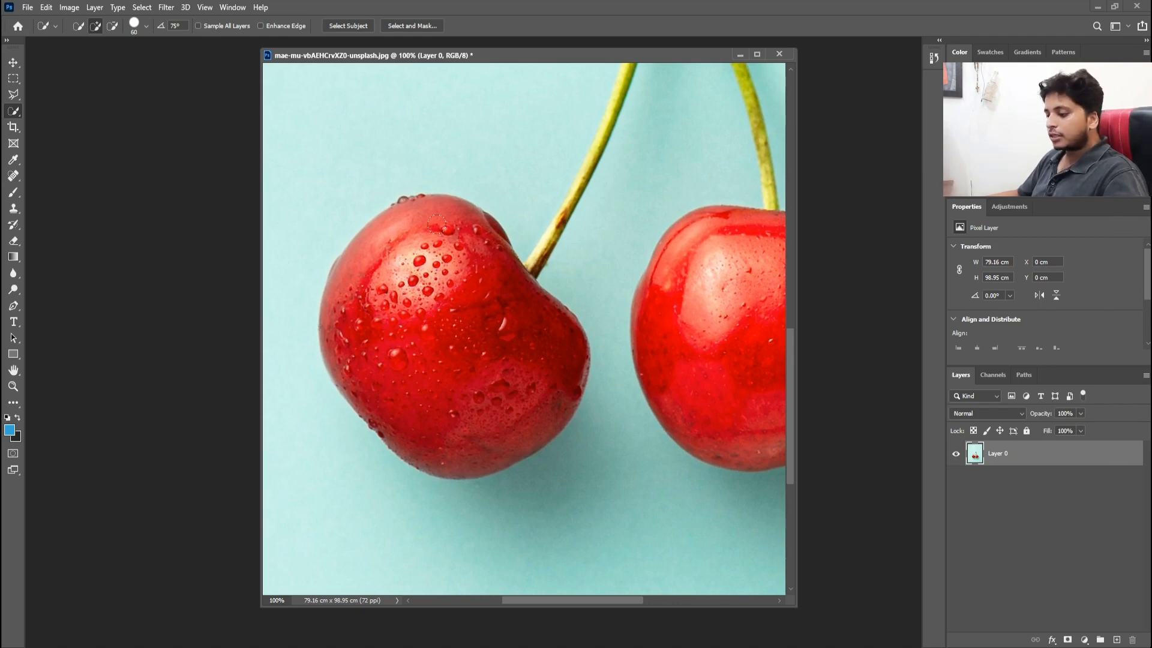
{"action": "key", "text": "bracketleft"}
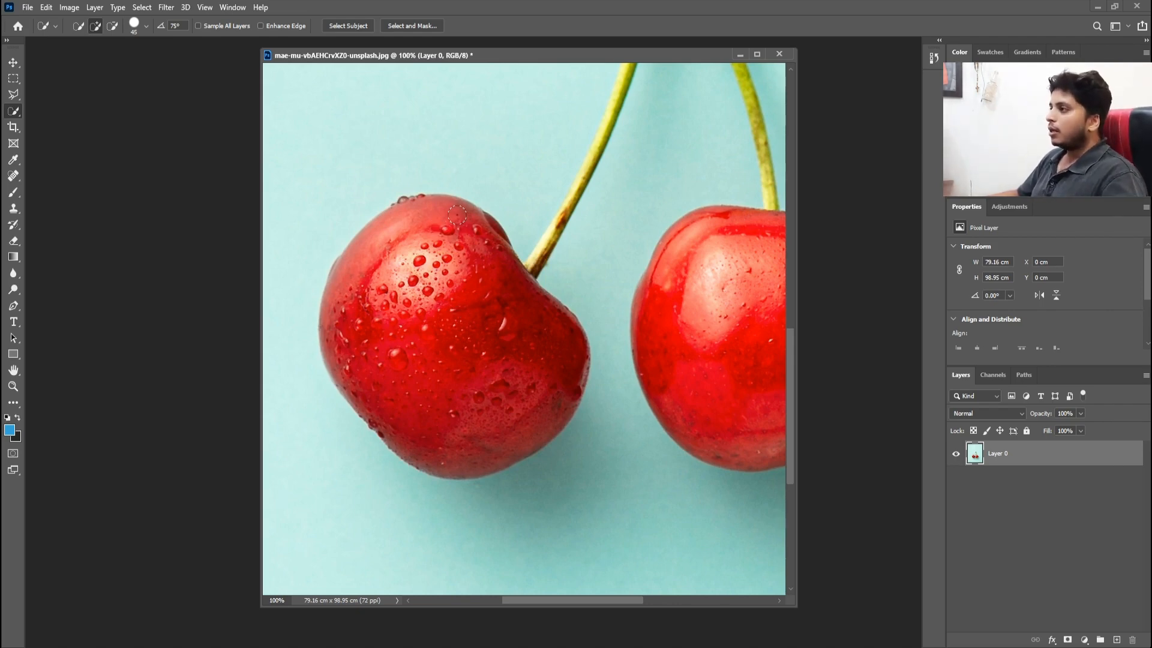
{"action": "left_click_drag", "start_coordinate": [381, 286], "coordinate": [391, 321]}
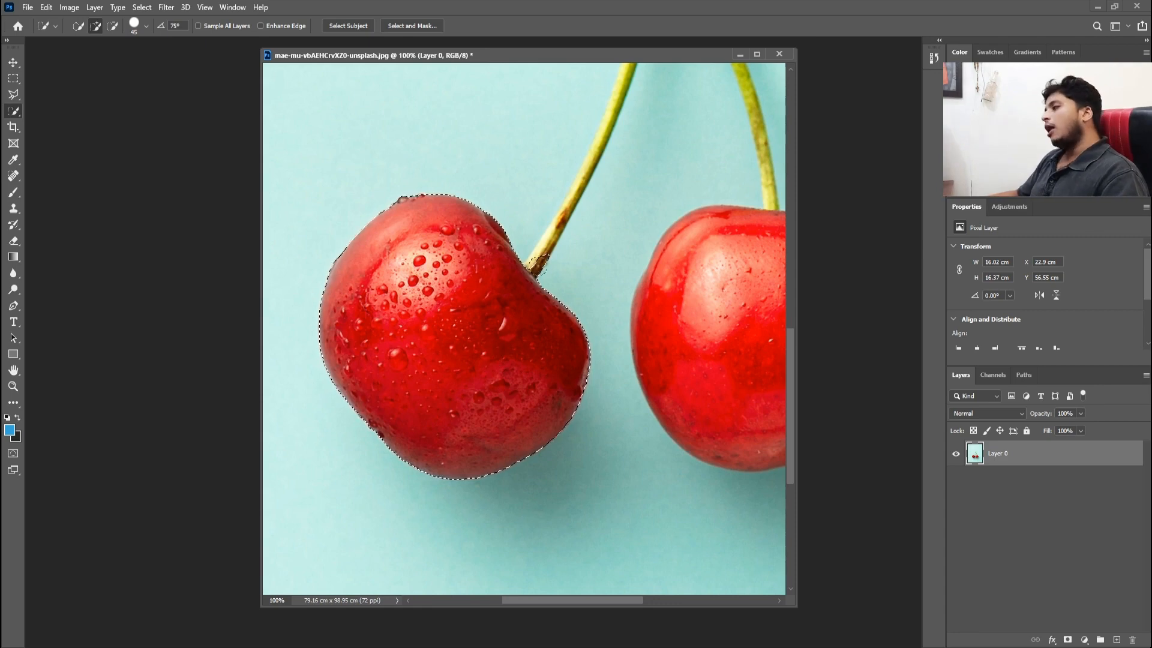
Examine the selection edge where the stem meets the left cherry
{"action": "key", "text": "ctrl+plus"}
{"action": "left_click_drag", "start_coordinate": [559, 255], "coordinate": [516, 409]}
{"action": "key", "text": "ctrl+minus"}
{"action": "key", "text": "ctrl+minus"}
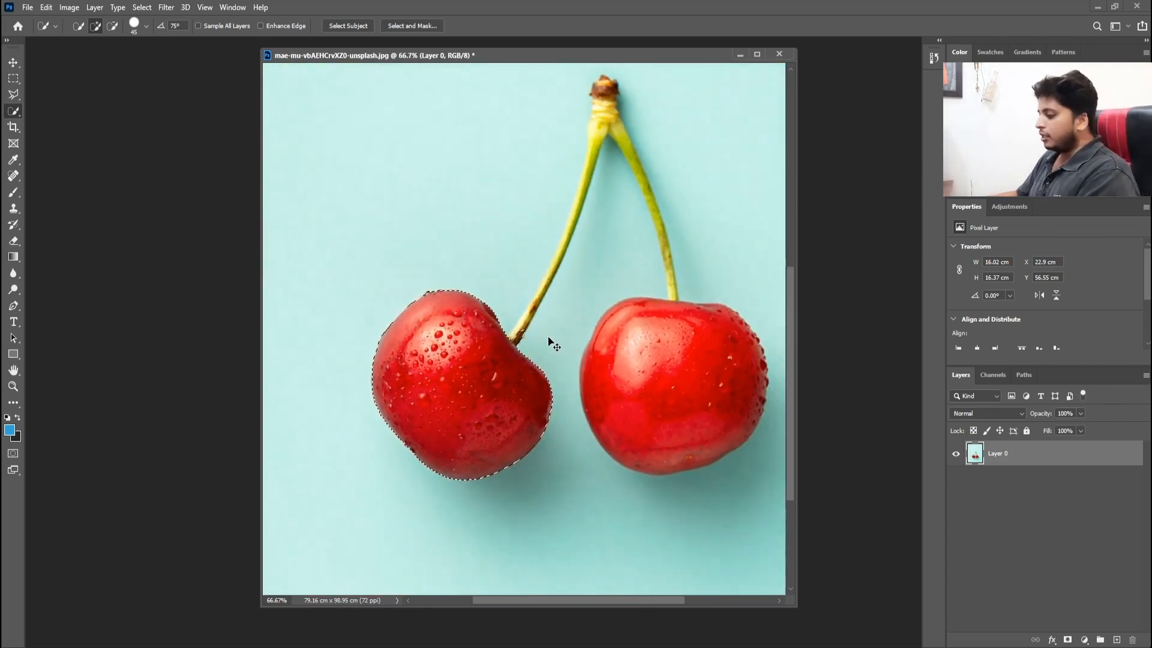
{"action": "key", "text": "ctrl+plus"}
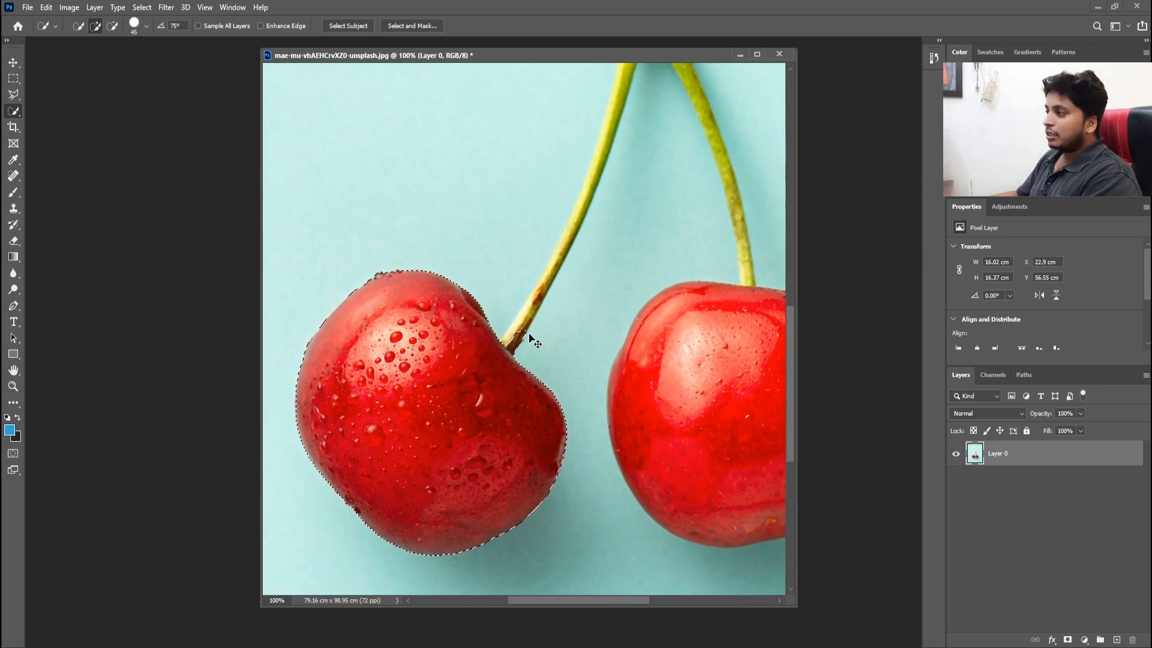
{"action": "key", "text": "ctrl+plus"}
{"action": "key", "text": "ctrl+plus"}
{"action": "key", "text": "ctrl+minus"}
{"action": "key", "text": "ctrl+minus"}
{"action": "key", "text": "ctrl+plus"}
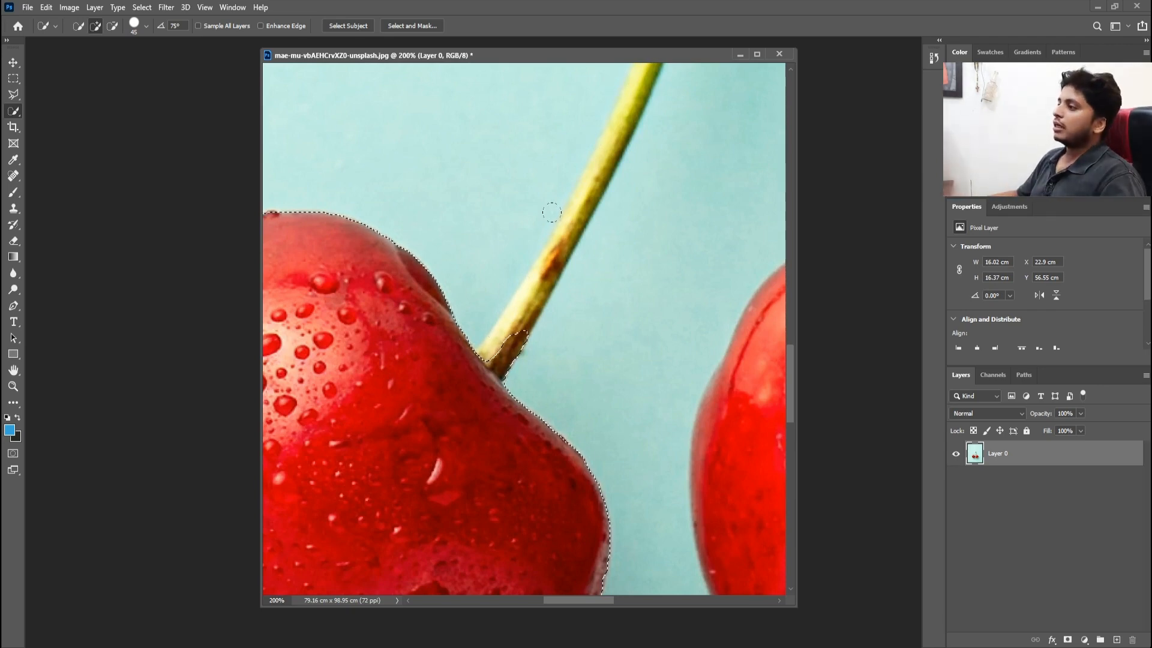
Set the brush size to 20 and extend the selection up the left cherry's stem to the brown tip
{"action": "key", "text": "bracketleft"}
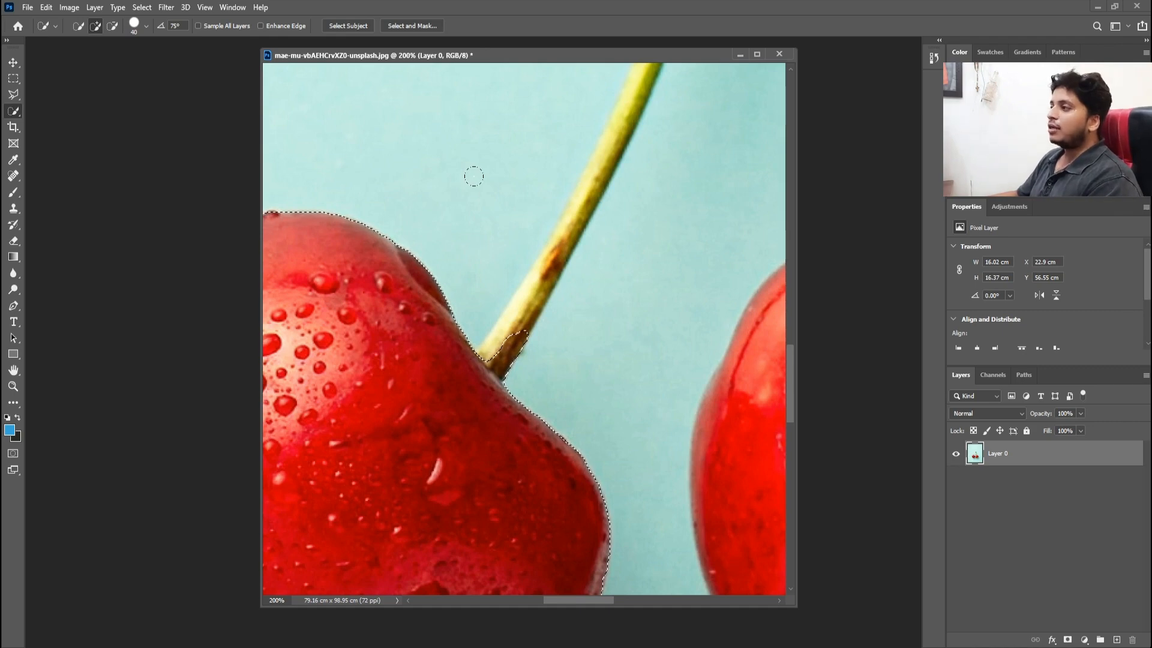
{"action": "key", "text": "bracketleft"}
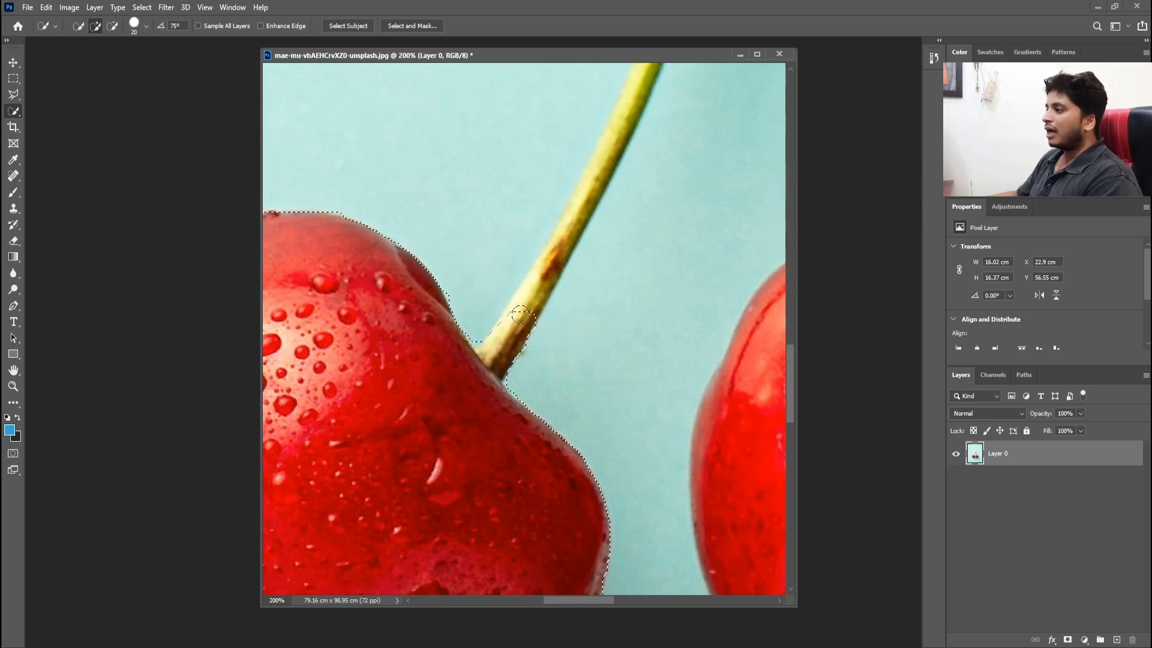
{"action": "left_click_drag", "start_coordinate": [532, 291], "coordinate": [566, 243]}
{"action": "left_click_drag", "start_coordinate": [532, 307], "coordinate": [482, 385]}
{"action": "left_click_drag", "start_coordinate": [516, 322], "coordinate": [531, 282]}
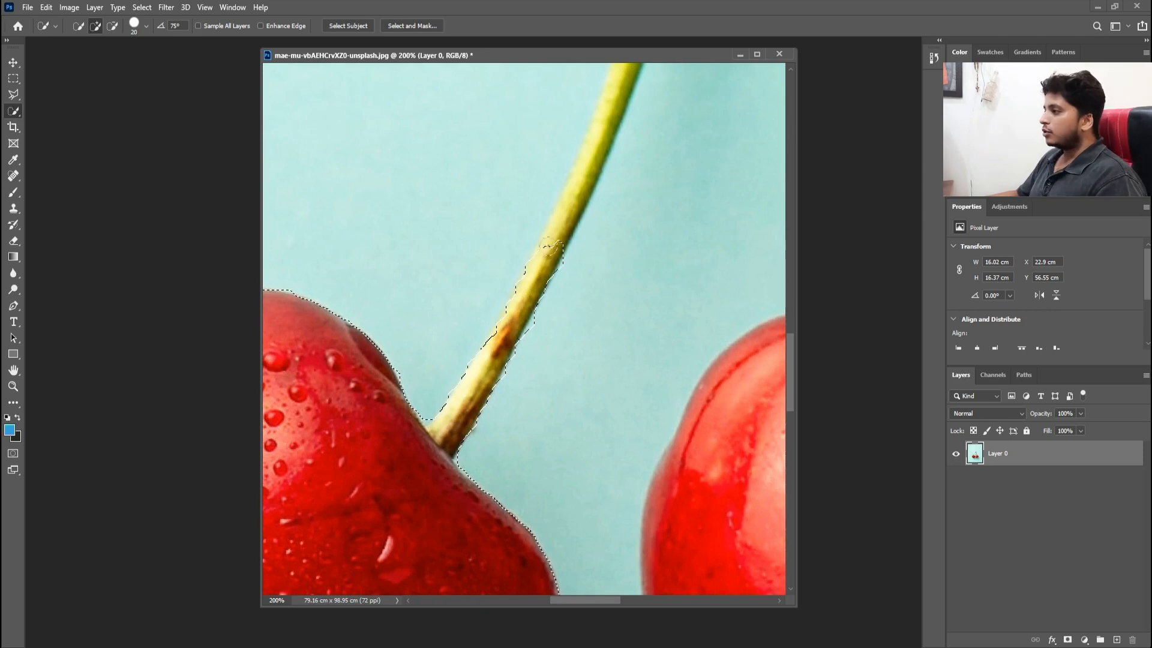
{"action": "mouse_move", "coordinate": [570, 199]}
{"action": "left_mouse_down"}
{"action": "mouse_move", "coordinate": [602, 115]}
{"action": "mouse_move", "coordinate": [614, 137]}
{"action": "mouse_move", "coordinate": [446, 494]}
{"action": "mouse_move", "coordinate": [445, 429]}
{"action": "mouse_move", "coordinate": [496, 275]}
{"action": "left_mouse_up"}
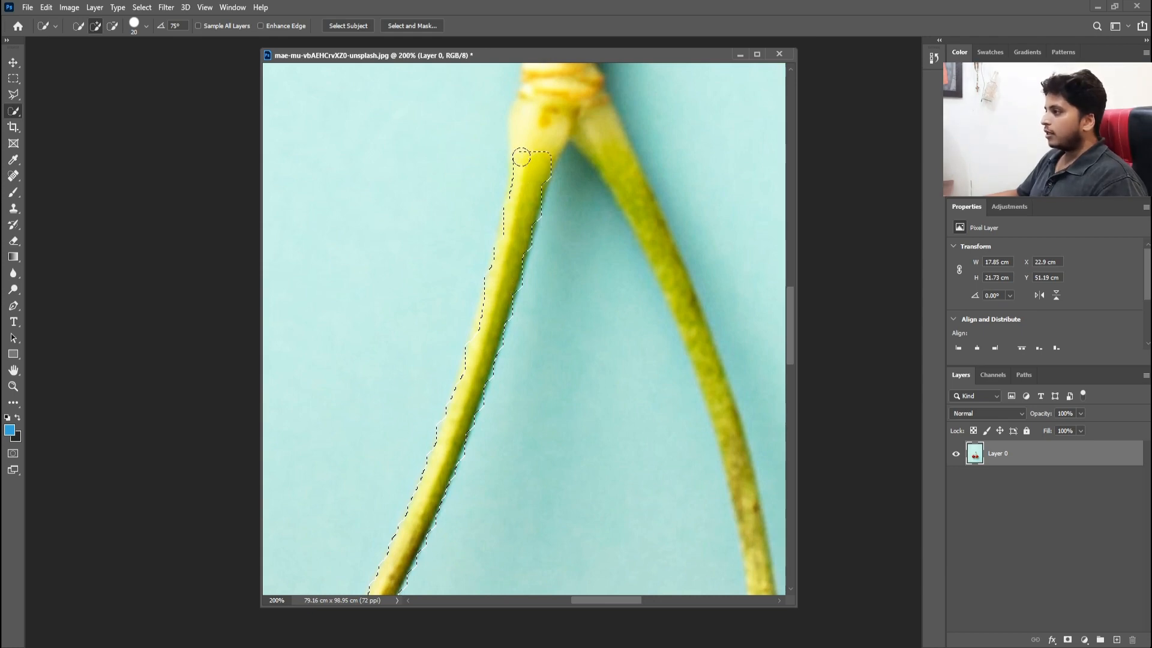
{"action": "left_click_drag", "start_coordinate": [522, 236], "coordinate": [466, 375]}
{"action": "mouse_move", "coordinate": [457, 313]}
{"action": "left_mouse_down"}
{"action": "mouse_move", "coordinate": [466, 269]}
{"action": "mouse_move", "coordinate": [495, 223]}
{"action": "mouse_move", "coordinate": [481, 177]}
{"action": "left_mouse_up"}
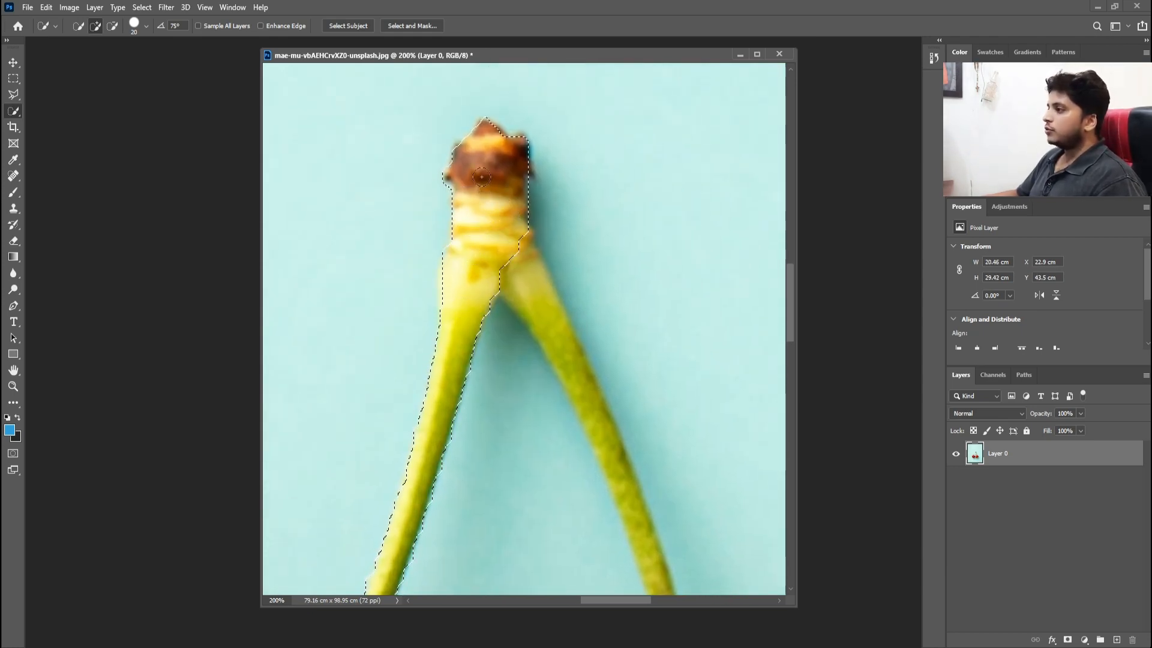
Try to add the upper part of the right cherry's stem to the selection, and undo the last two strokes
{"action": "mouse_move", "coordinate": [505, 248]}
{"action": "left_mouse_down"}
{"action": "mouse_move", "coordinate": [546, 293]}
{"action": "mouse_move", "coordinate": [568, 361]}
{"action": "left_mouse_up"}
{"action": "left_click_drag", "start_coordinate": [596, 398], "coordinate": [553, 263]}
{"action": "key", "text": "ctrl+z"}
{"action": "key", "text": "ctrl+z"}
Extend the selection from the stem tip down the right stem to the top of the right cherry
{"action": "left_click_drag", "start_coordinate": [502, 173], "coordinate": [506, 219]}
{"action": "mouse_move", "coordinate": [462, 145]}
{"action": "left_mouse_down"}
{"action": "mouse_move", "coordinate": [552, 315]}
{"action": "mouse_move", "coordinate": [519, 228]}
{"action": "mouse_move", "coordinate": [550, 298]}
{"action": "mouse_move", "coordinate": [599, 474]}
{"action": "left_mouse_up"}
{"action": "mouse_move", "coordinate": [647, 506]}
{"action": "left_mouse_down"}
{"action": "mouse_move", "coordinate": [527, 226]}
{"action": "mouse_move", "coordinate": [493, 224]}
{"action": "mouse_move", "coordinate": [518, 362]}
{"action": "mouse_move", "coordinate": [470, 403]}
{"action": "mouse_move", "coordinate": [492, 410]}
{"action": "left_mouse_up"}
{"action": "mouse_move", "coordinate": [505, 456]}
{"action": "left_mouse_down"}
{"action": "mouse_move", "coordinate": [529, 331]}
{"action": "mouse_move", "coordinate": [523, 293]}
{"action": "left_mouse_up"}
Set the brush size to 60 and add the rest of the right cherry to the selection
{"action": "key", "text": "ctrl+minus"}
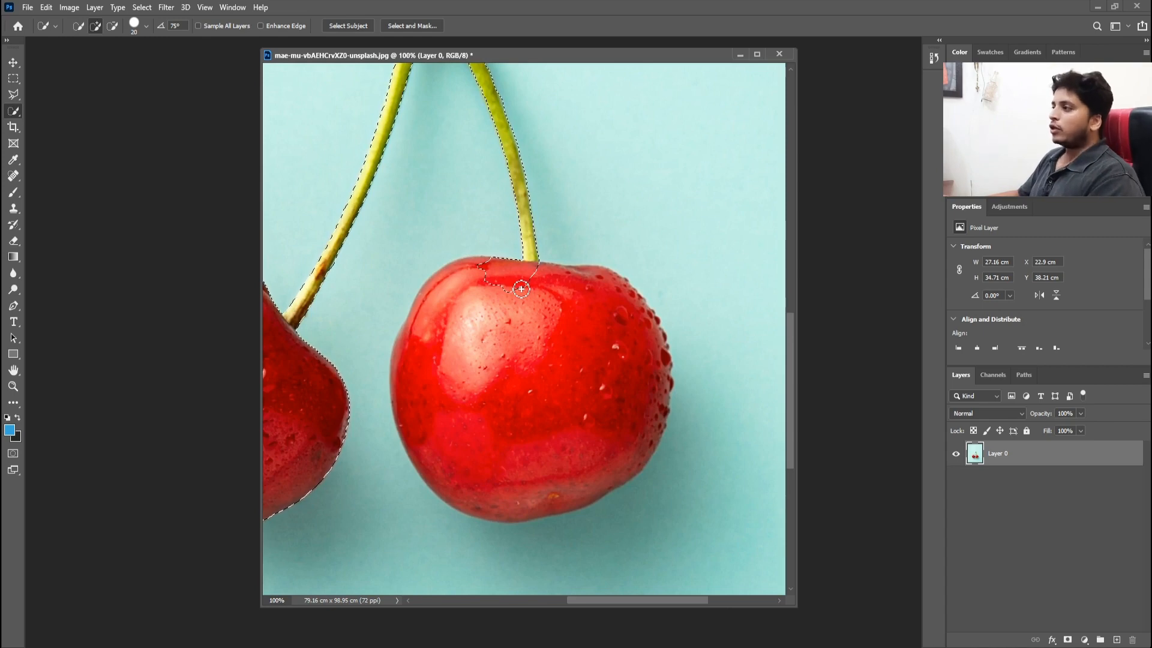
{"action": "key", "text": "bracketright"}
{"action": "key", "text": "bracketright"}
{"action": "key", "text": "bracketright"}
{"action": "key", "text": "bracketright"}
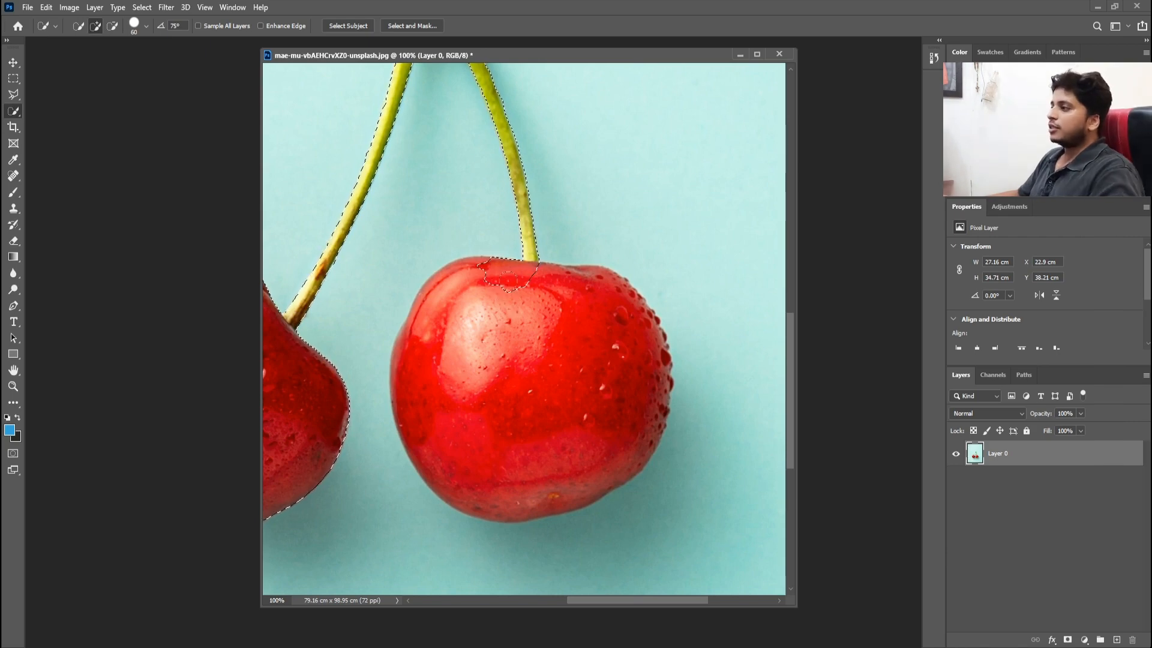
{"action": "left_click", "coordinate": [467, 311]}
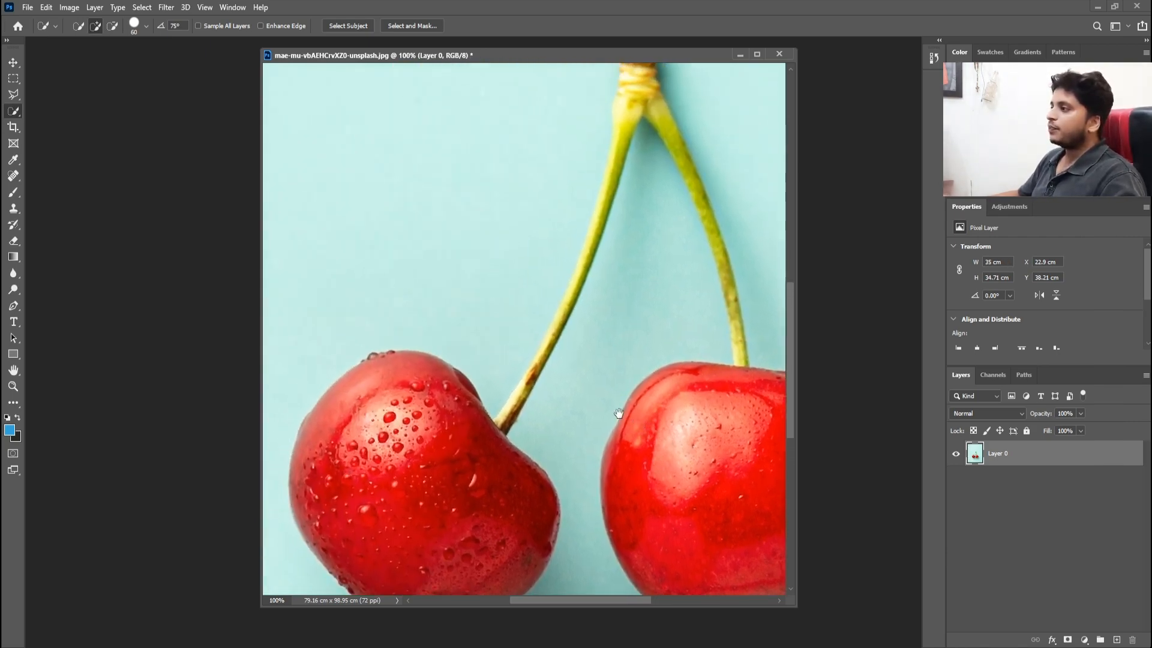
{"action": "key", "text": "ctrl+minus"}
{"action": "key", "text": "ctrl+minus"}
{"action": "key", "text": "ctrl+plus"}
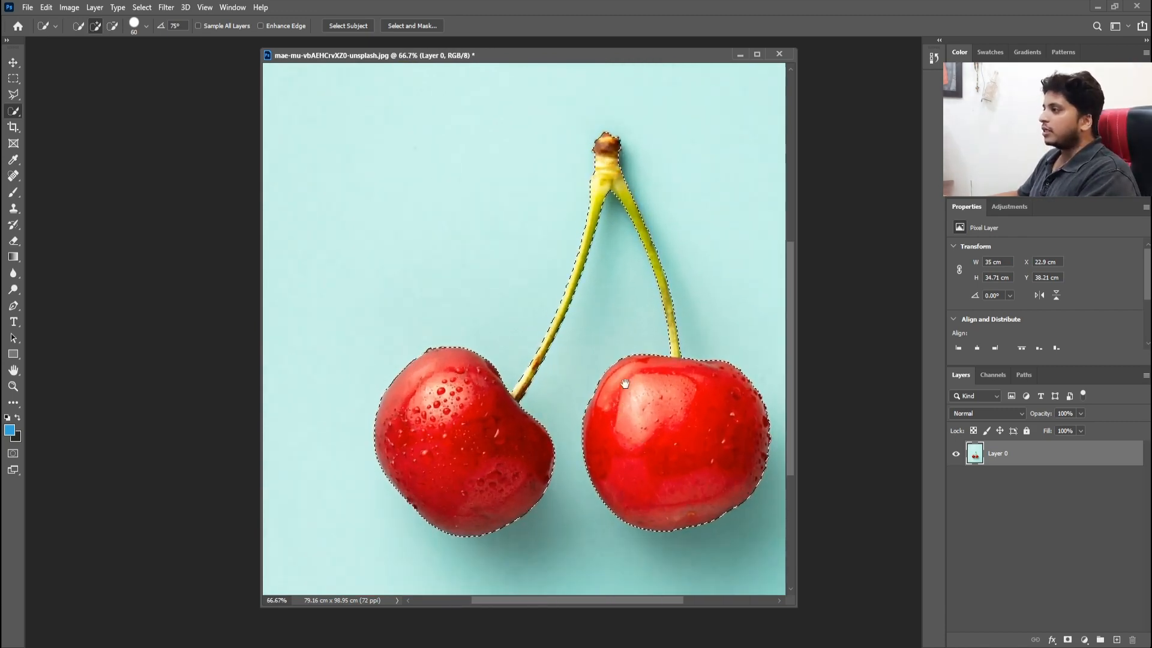
{"action": "left_click_drag", "start_coordinate": [609, 333], "coordinate": [588, 348]}
{"action": "key", "text": "ctrl+minus"}
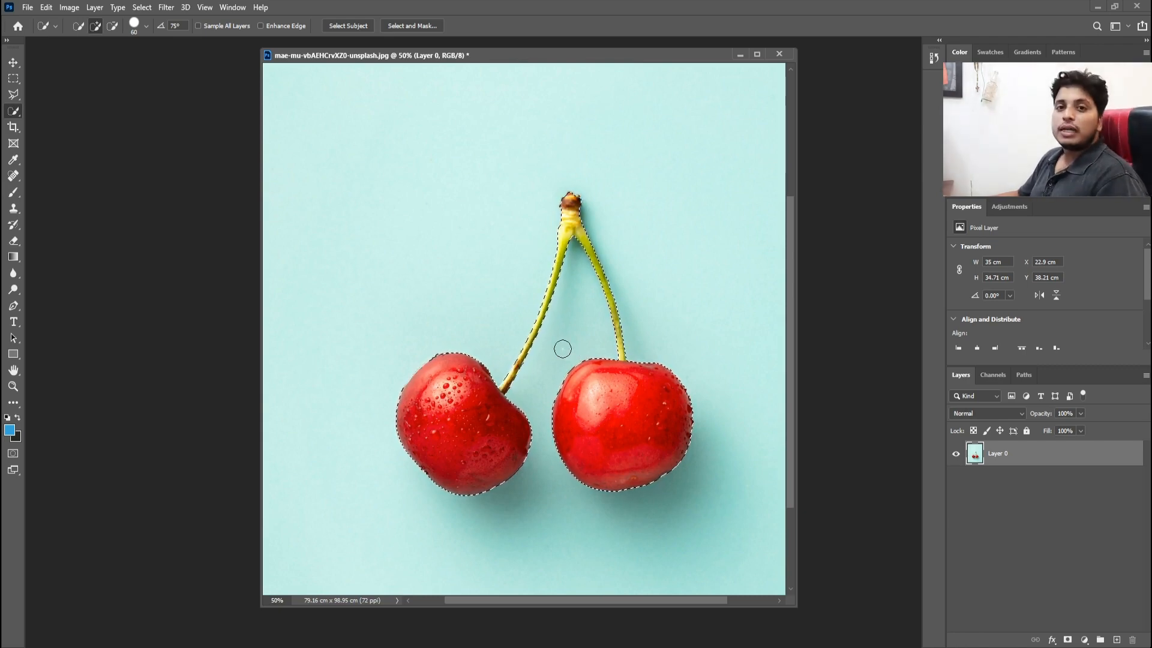
Switch to the Polygonal Lasso Tool, show the lasso tool variants, and return to the Quick Selection Tool
{"action": "left_click", "coordinate": [13, 94]}
{"action": "right_click", "coordinate": [13, 95]}
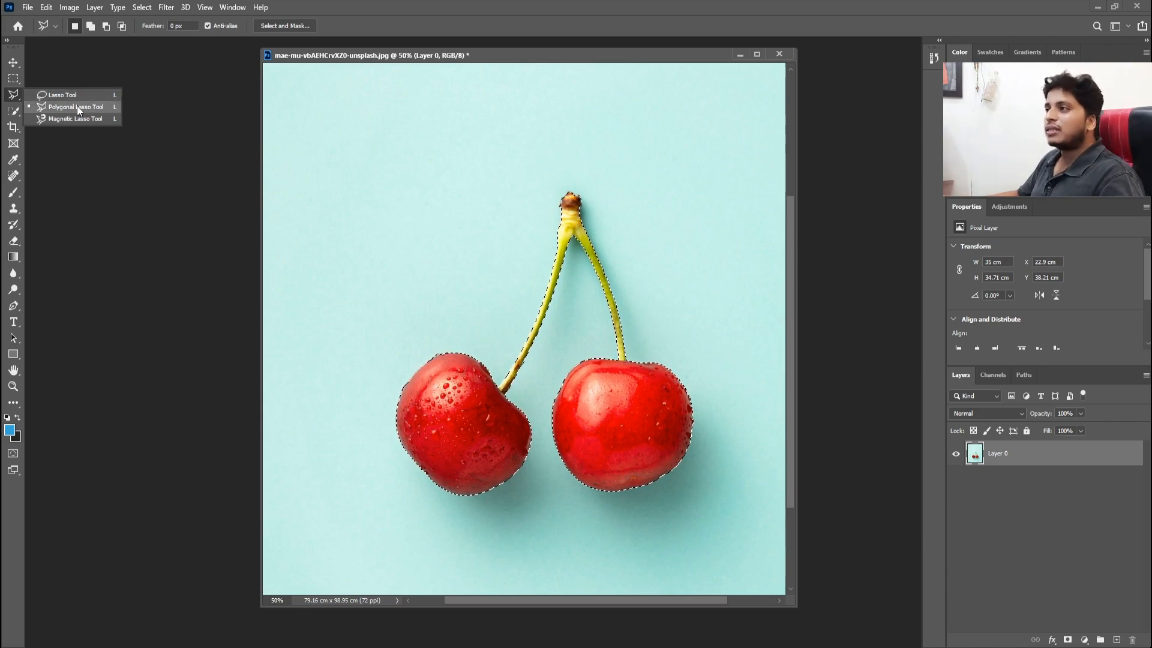
{"action": "left_click", "coordinate": [12, 98]}
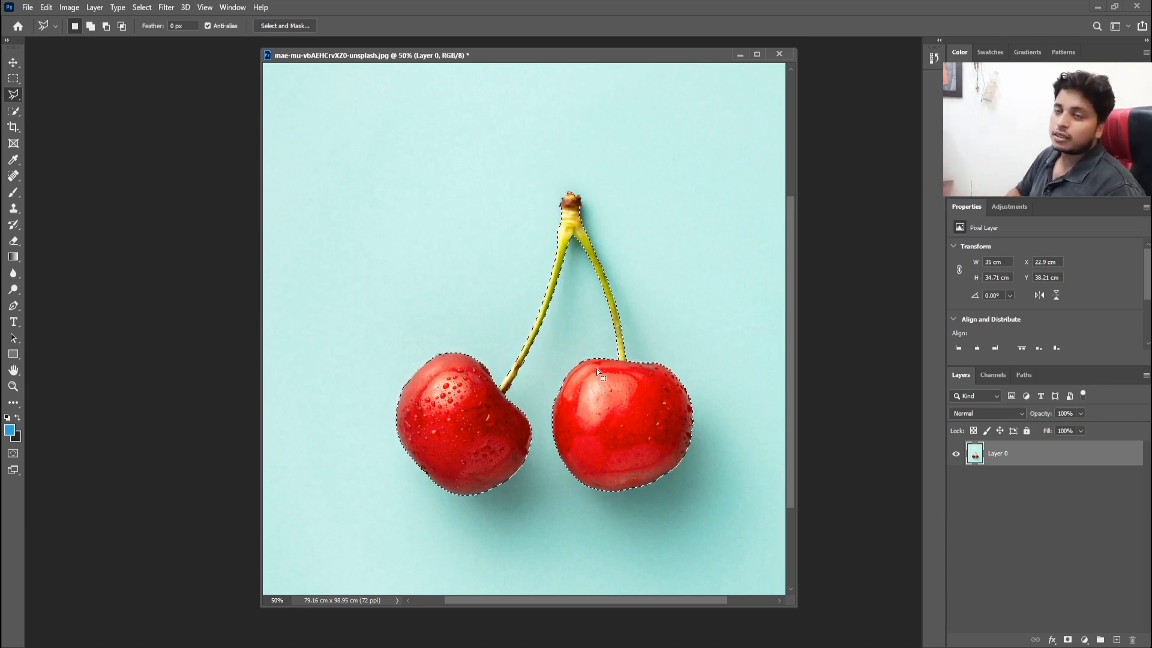
{"action": "key", "text": "ctrl+plus"}
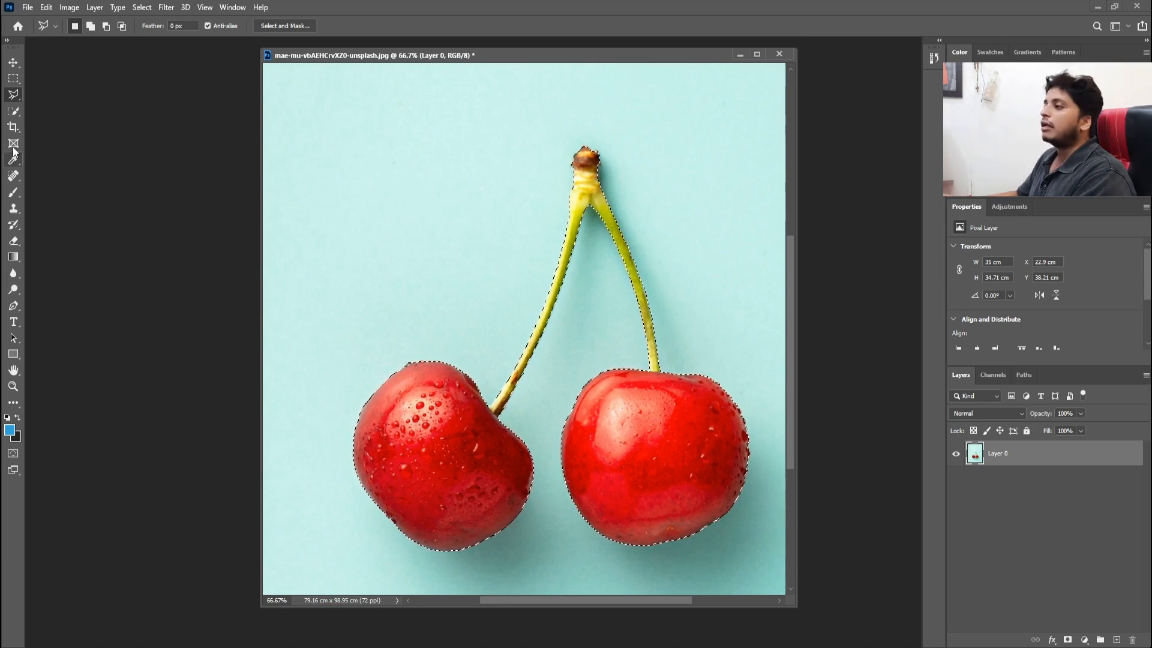
{"action": "left_click", "coordinate": [13, 114]}
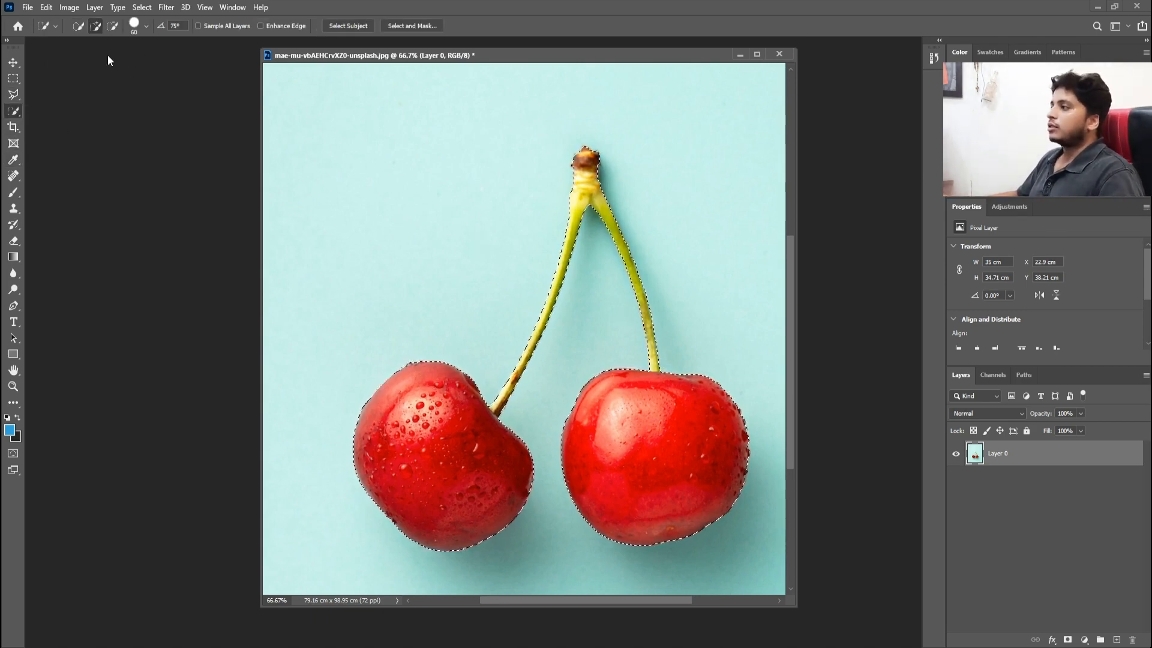
Activate the Move Tool and copy the selected cherries and stems to a new layer
{"action": "left_click", "coordinate": [13, 62]}
{"action": "key", "text": "ctrl"}
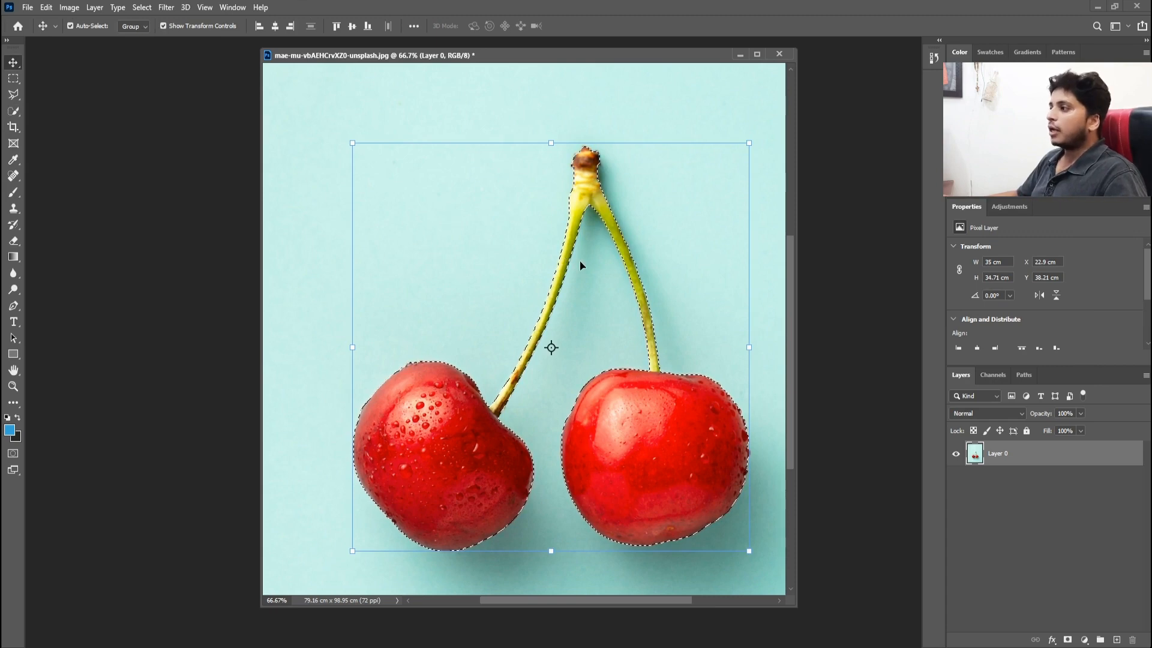
{"action": "key", "text": "ctrl+j"}
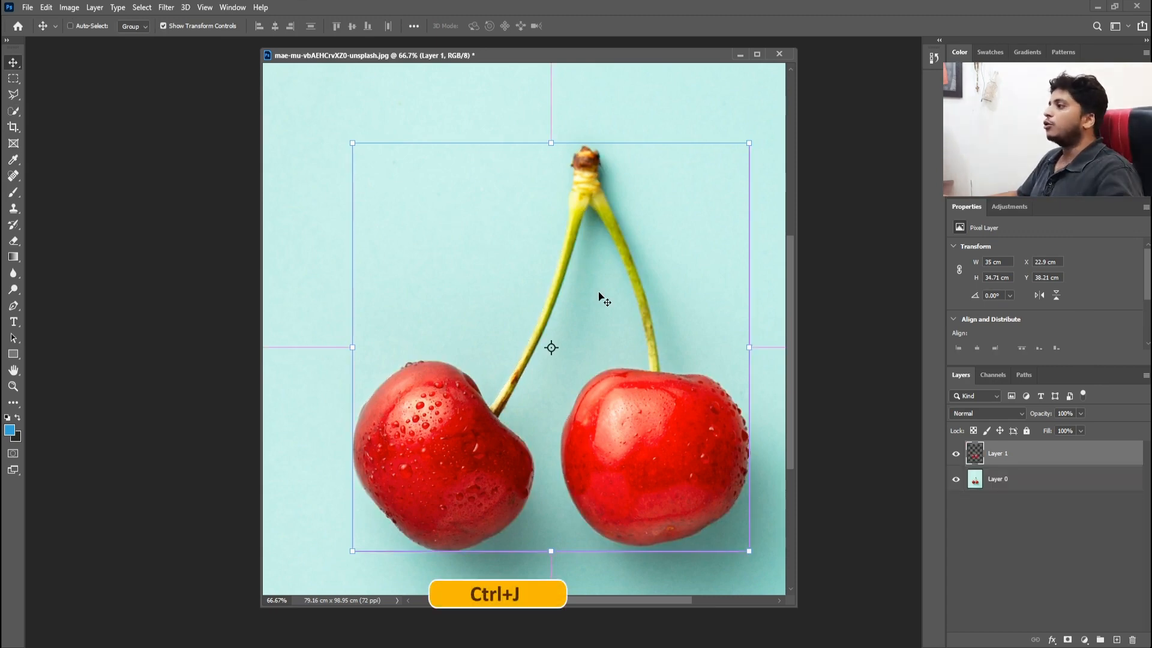
Scale the copied cherries to about 60%, mirror them horizontally and place them above and left of the original cherries
{"action": "left_click_drag", "start_coordinate": [591, 294], "coordinate": [484, 240]}
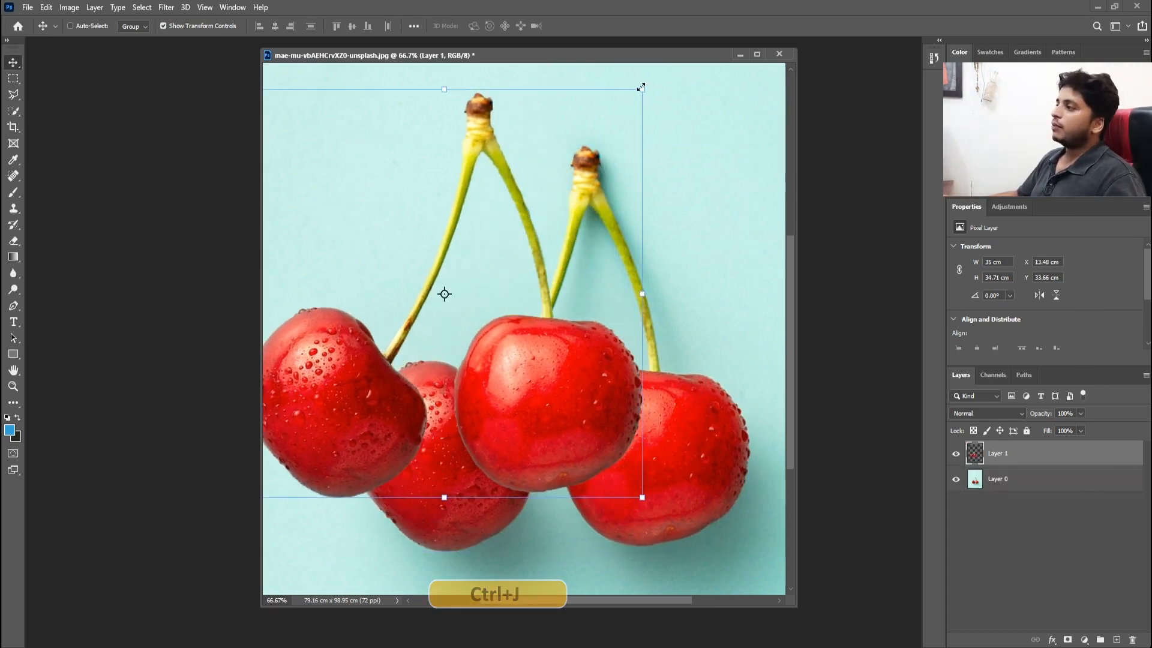
{"action": "left_click_drag", "start_coordinate": [642, 88], "coordinate": [483, 253]}
{"action": "left_click_drag", "start_coordinate": [395, 340], "coordinate": [443, 162]}
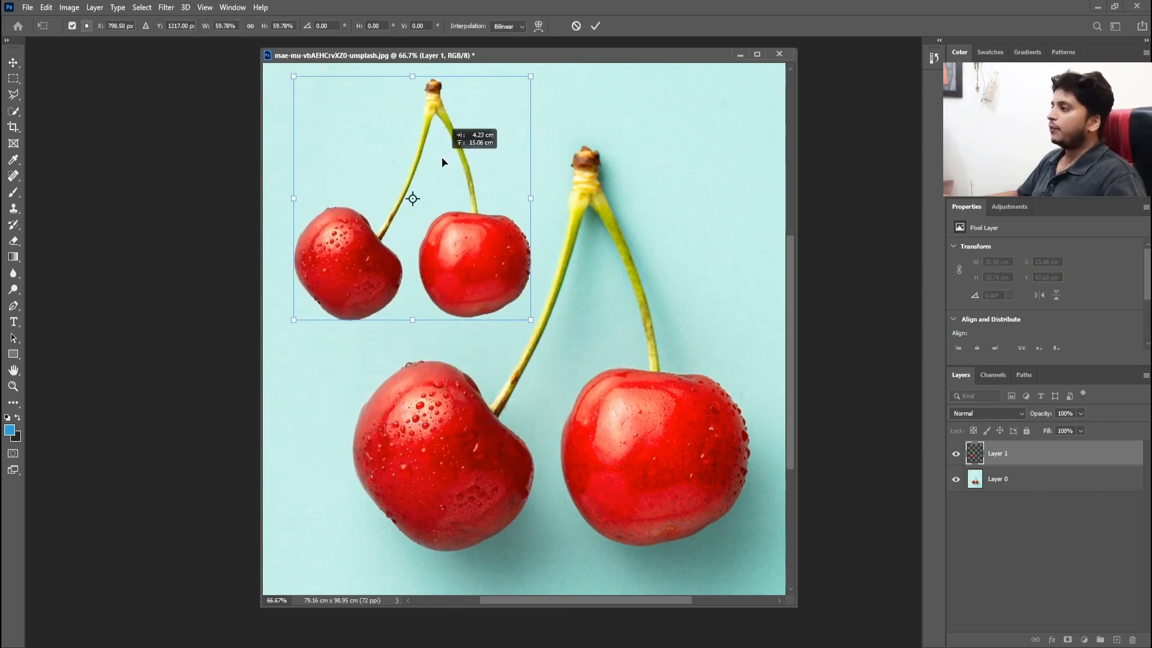
{"action": "left_click", "coordinate": [13, 63]}
{"action": "key", "text": "ctrl+minus"}
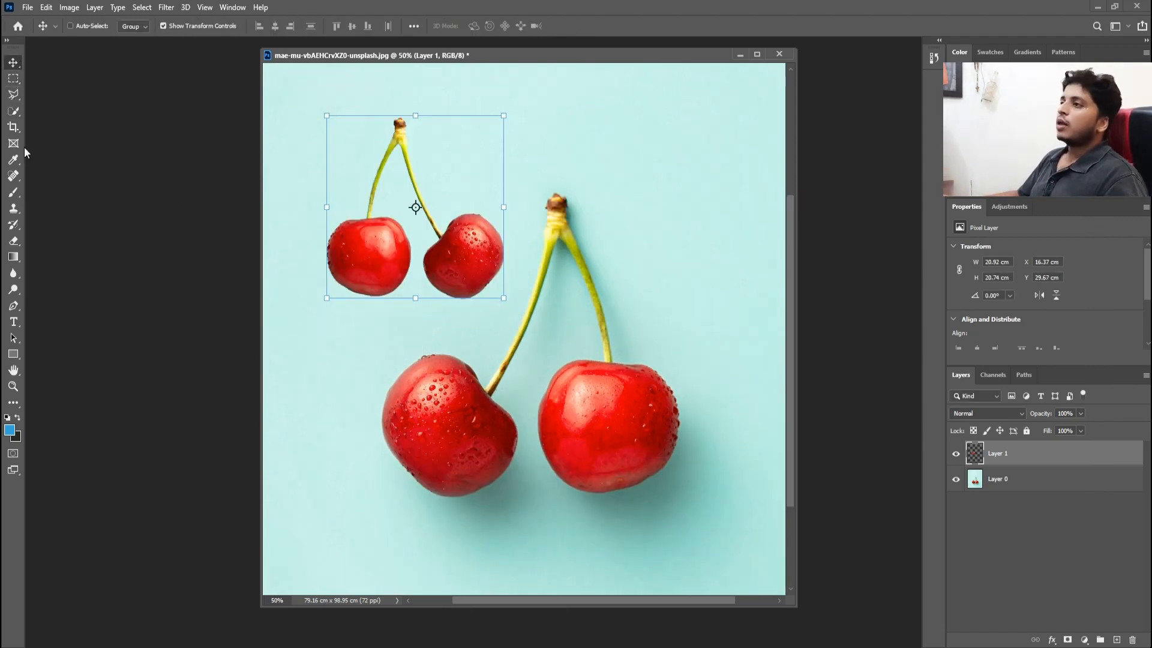
Delete the layer containing the reduced, mirrored cherry copy
{"action": "left_click", "coordinate": [13, 111]}
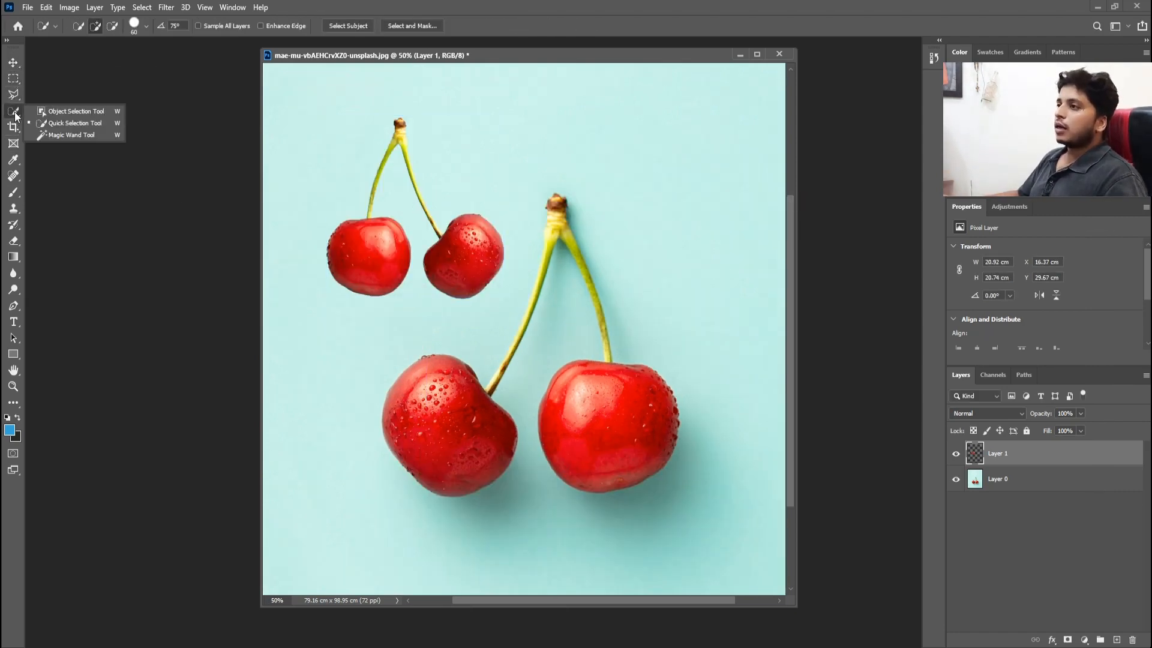
{"action": "left_click", "coordinate": [55, 123]}
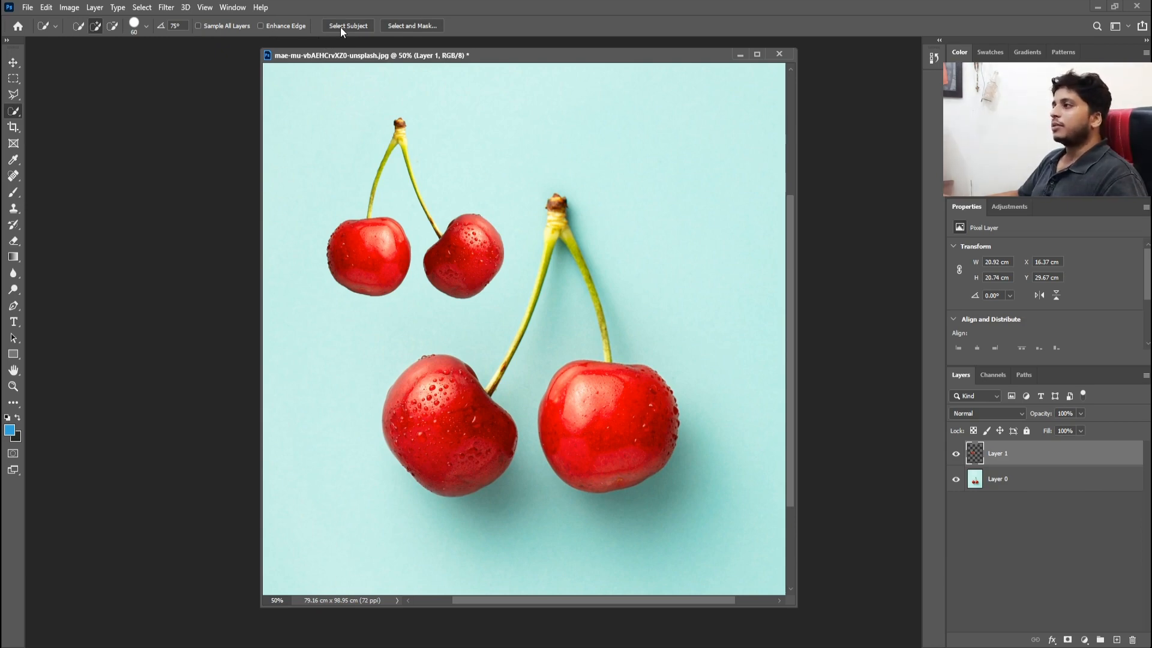
{"action": "left_click", "coordinate": [14, 64]}
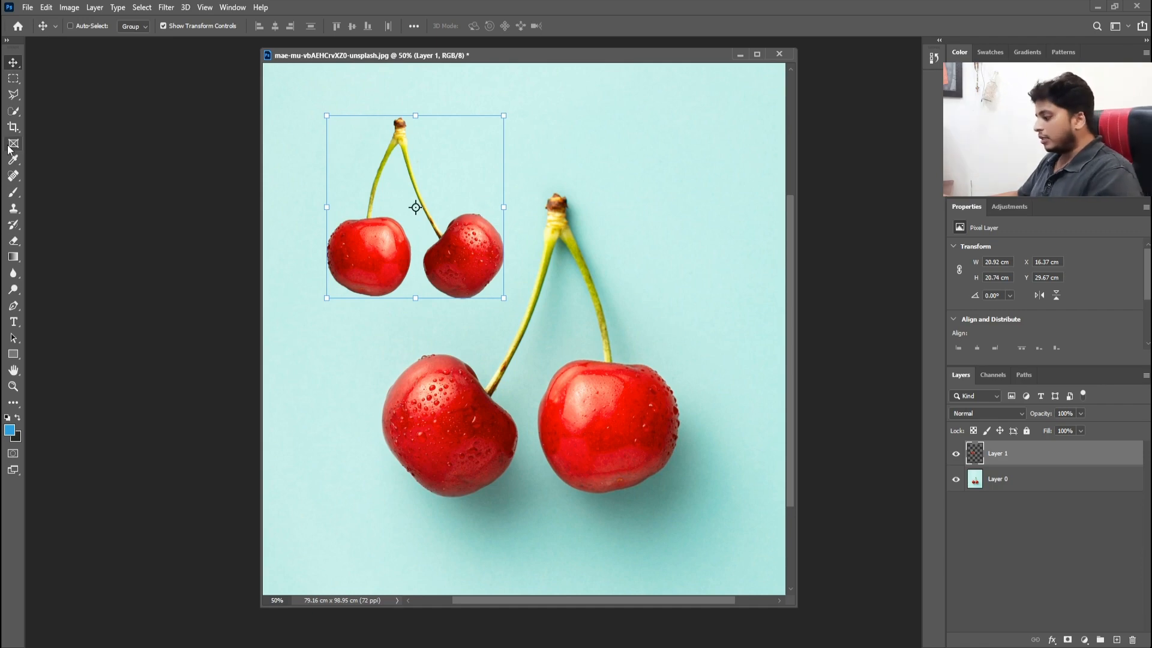
{"action": "key", "text": "m"}
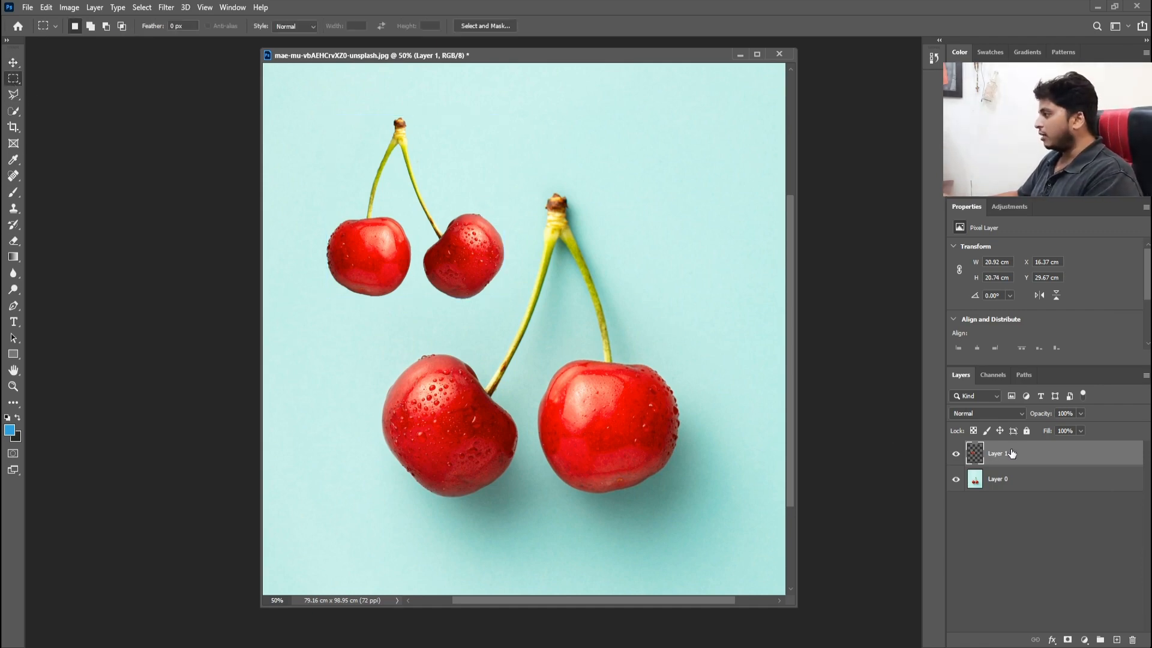
{"action": "key", "text": "Delete"}
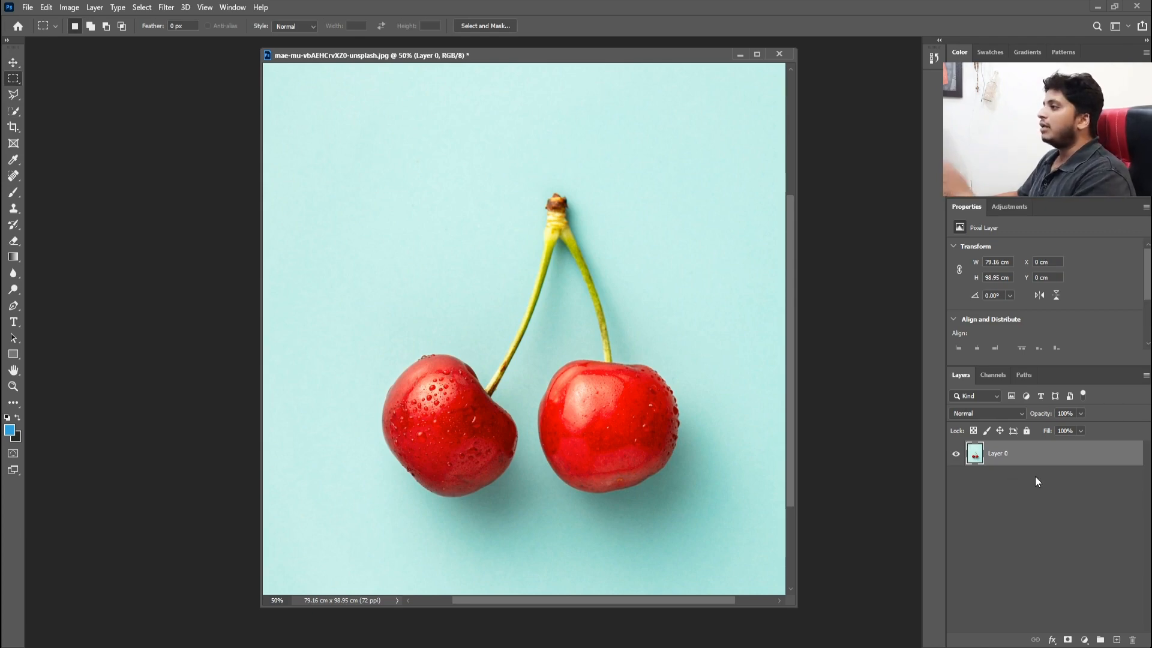
Select both cherries with their stems using the Quick Selection Tool and copy them to a new layer
{"action": "left_click", "coordinate": [12, 129]}
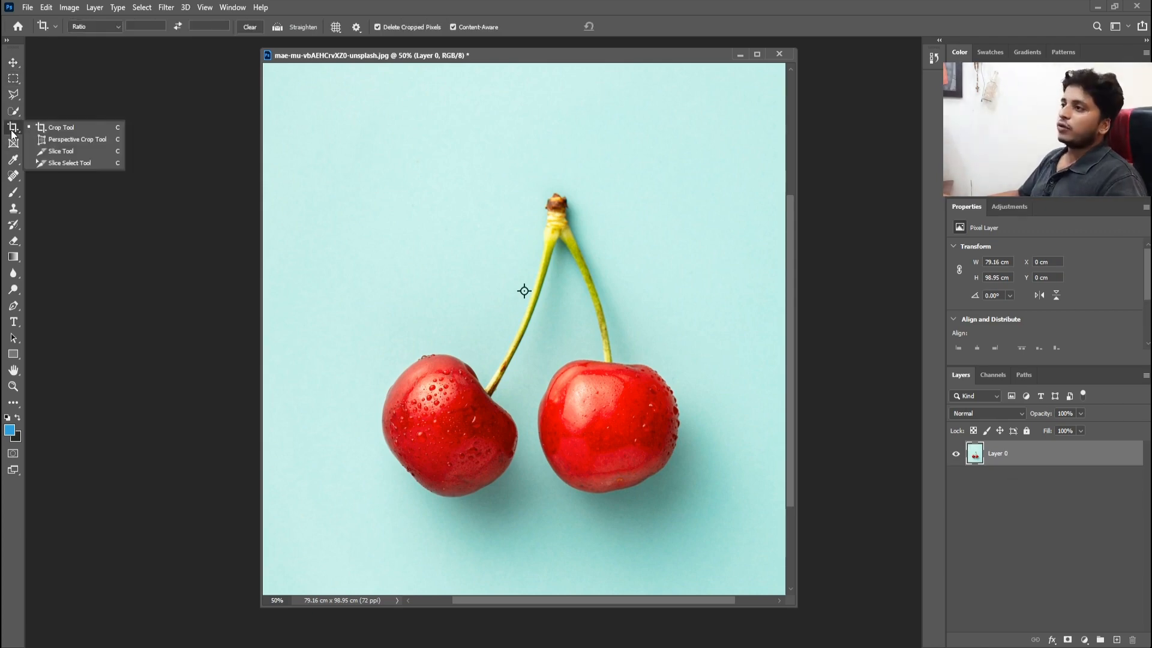
{"action": "left_click", "coordinate": [14, 114]}
{"action": "left_click", "coordinate": [45, 123]}
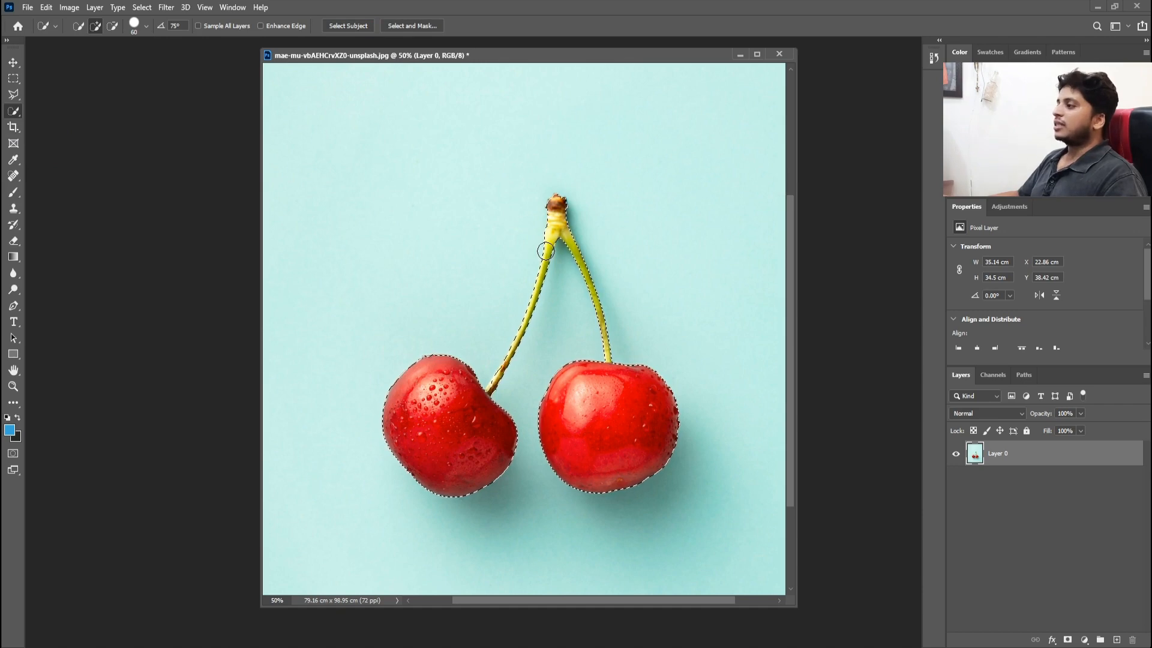
{"action": "key", "text": "ctrl+j"}
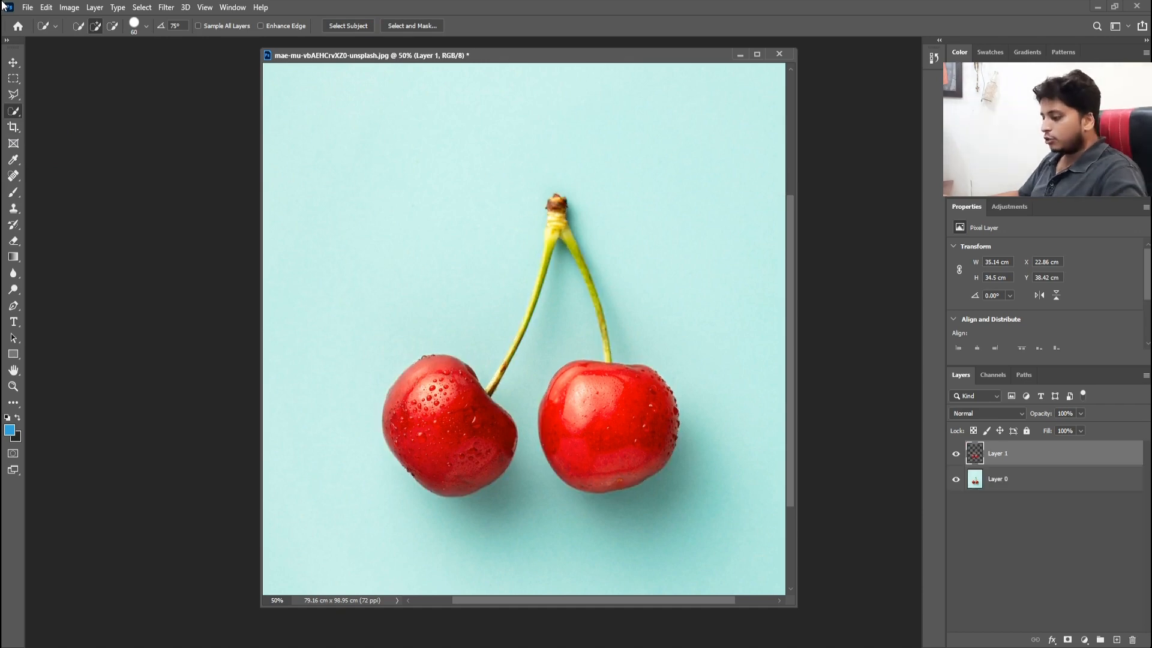
Move the new cherry copy slightly upward with the Move Tool and undo the change
{"action": "left_click", "coordinate": [13, 62]}
{"action": "left_click_drag", "start_coordinate": [627, 395], "coordinate": [642, 334]}
{"action": "key", "text": "ctrl+z"}
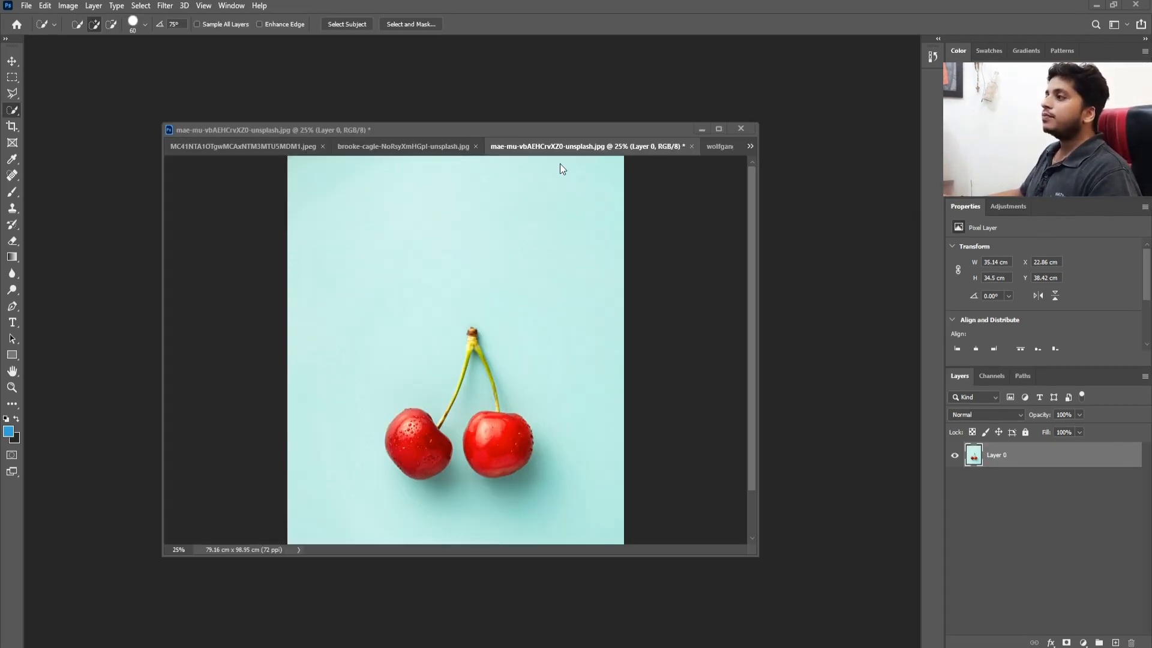
Open the mountain landscape photo with the blue sky from the images folder
{"action": "left_click", "coordinate": [419, 148]}
{"action": "left_click", "coordinate": [293, 146]}
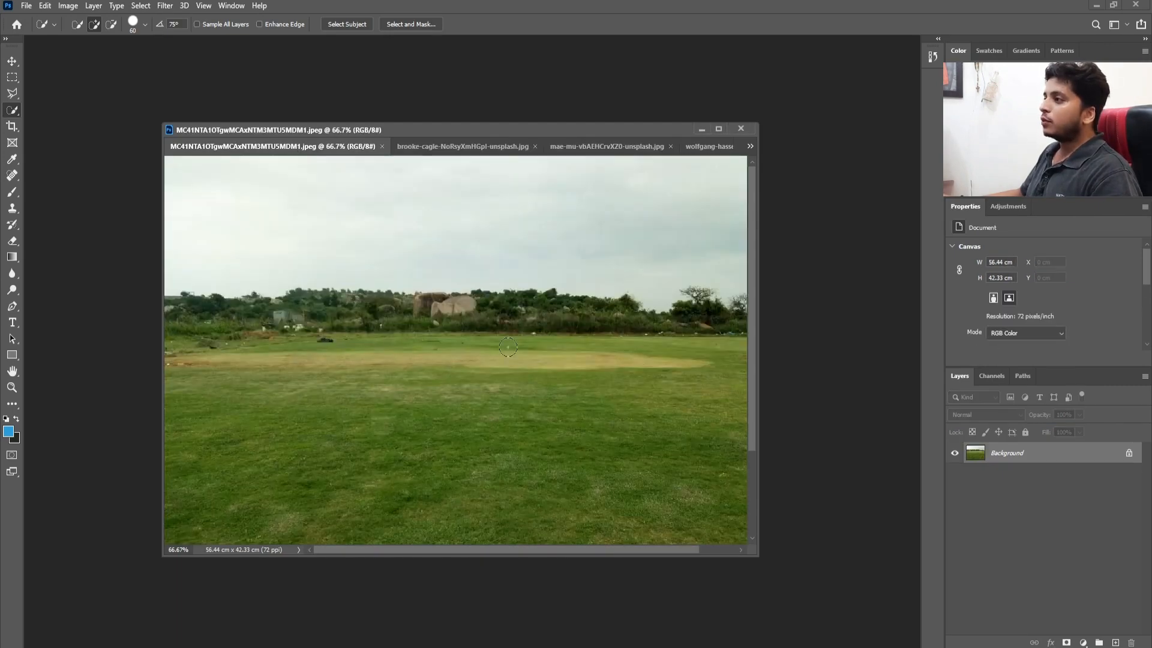
{"action": "key", "text": "ctrl+o"}
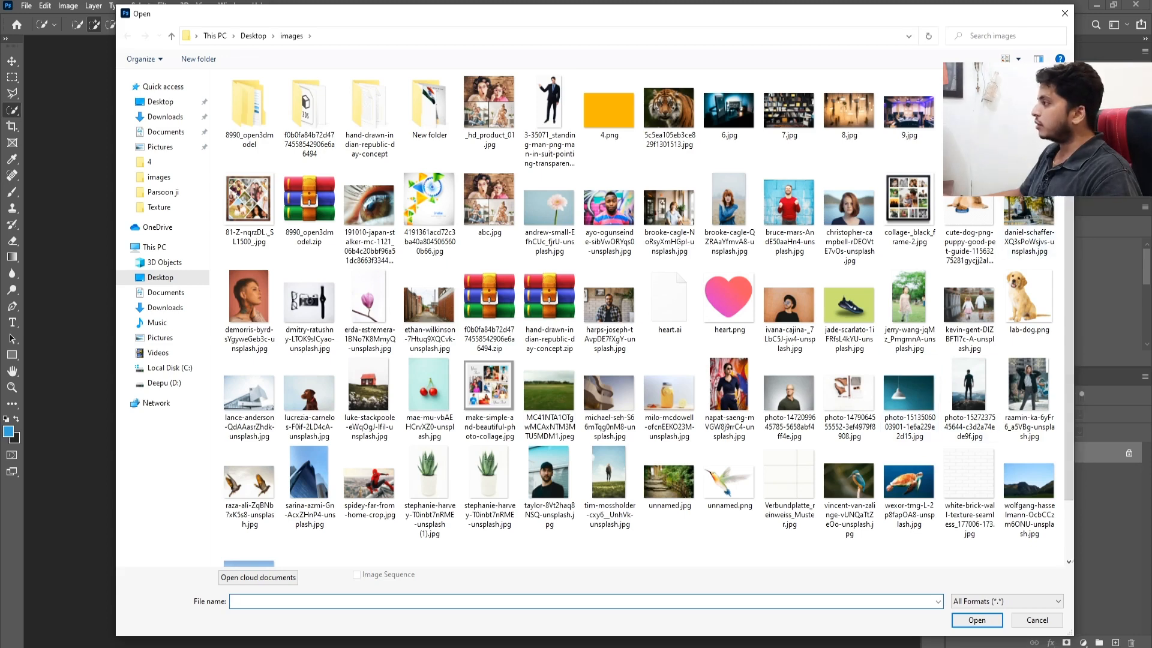
{"action": "scroll", "coordinate": [1067, 199], "scroll_direction": "down", "scroll_amount": 2}
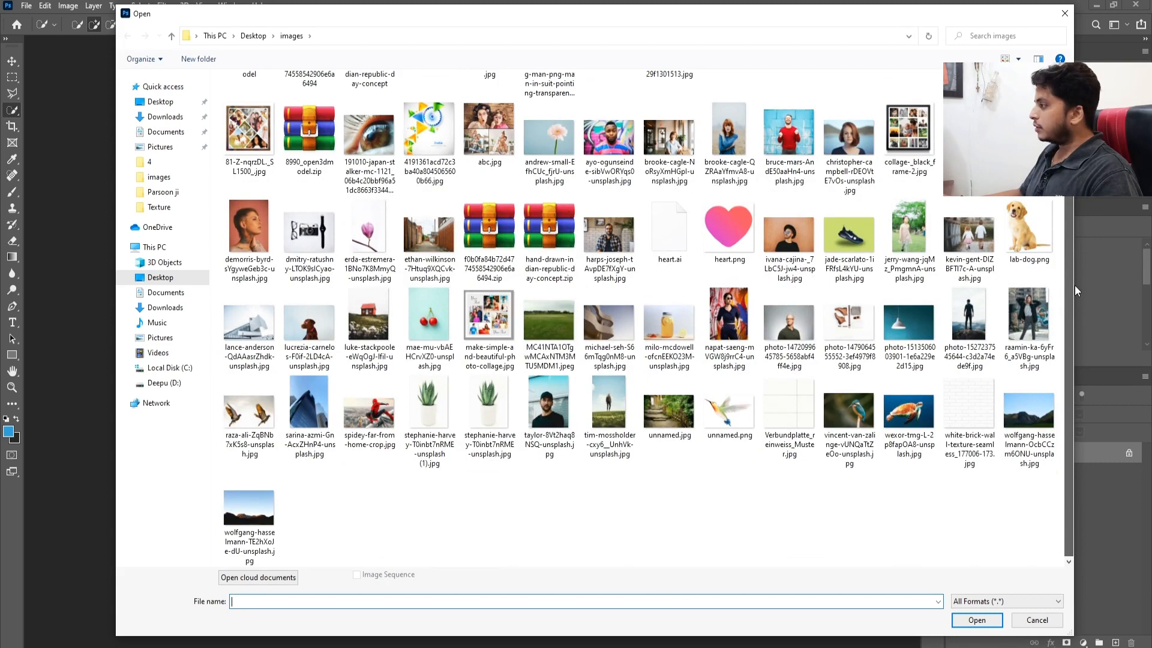
{"action": "left_click", "coordinate": [1029, 456]}
{"action": "left_click", "coordinate": [978, 621]}
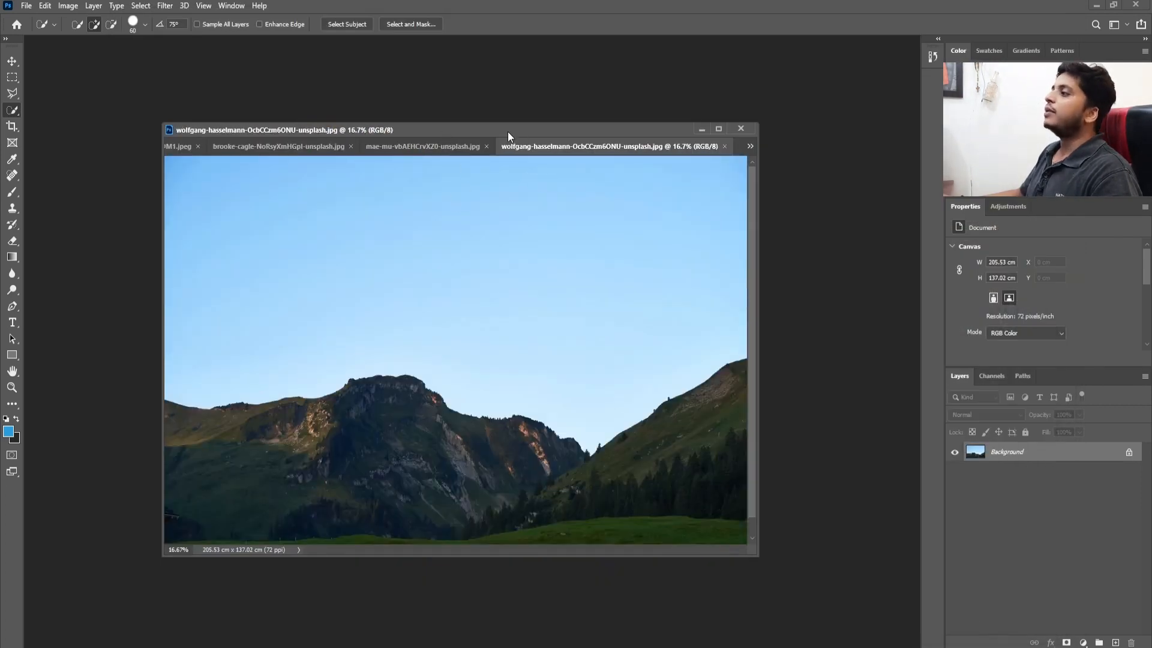
Enlarge the floating document window and convert the photo's locked background into an editable layer
{"action": "left_click_drag", "start_coordinate": [508, 132], "coordinate": [479, 102]}
{"action": "left_click_drag", "start_coordinate": [727, 523], "coordinate": [822, 585]}
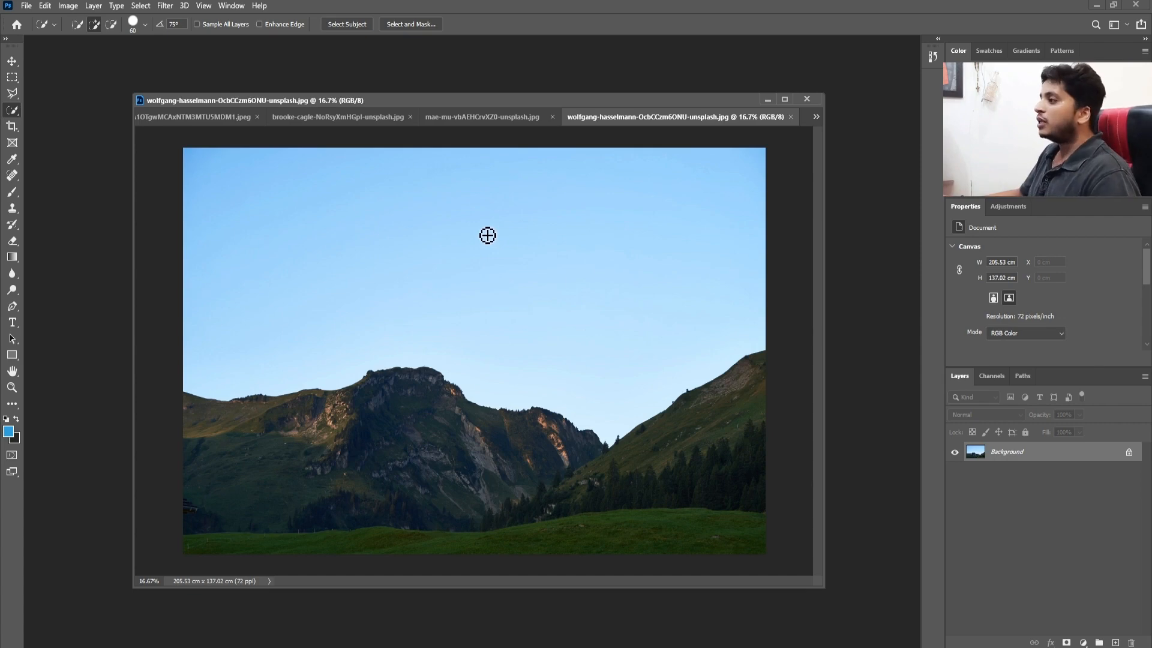
{"action": "double_click", "coordinate": [1023, 458]}
{"action": "left_click", "coordinate": [672, 194]}
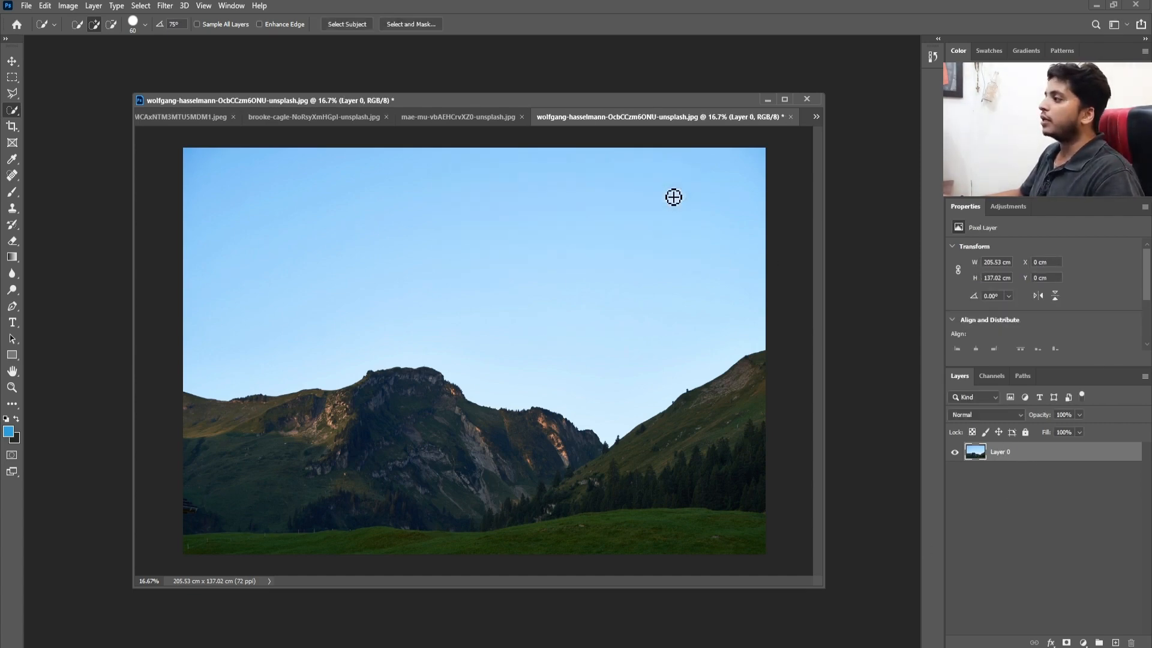
Choose the Magic Wand Tool, set its tolerance to 40 and sample the sky's upper-left area on a cleared selection
{"action": "right_click", "coordinate": [11, 112]}
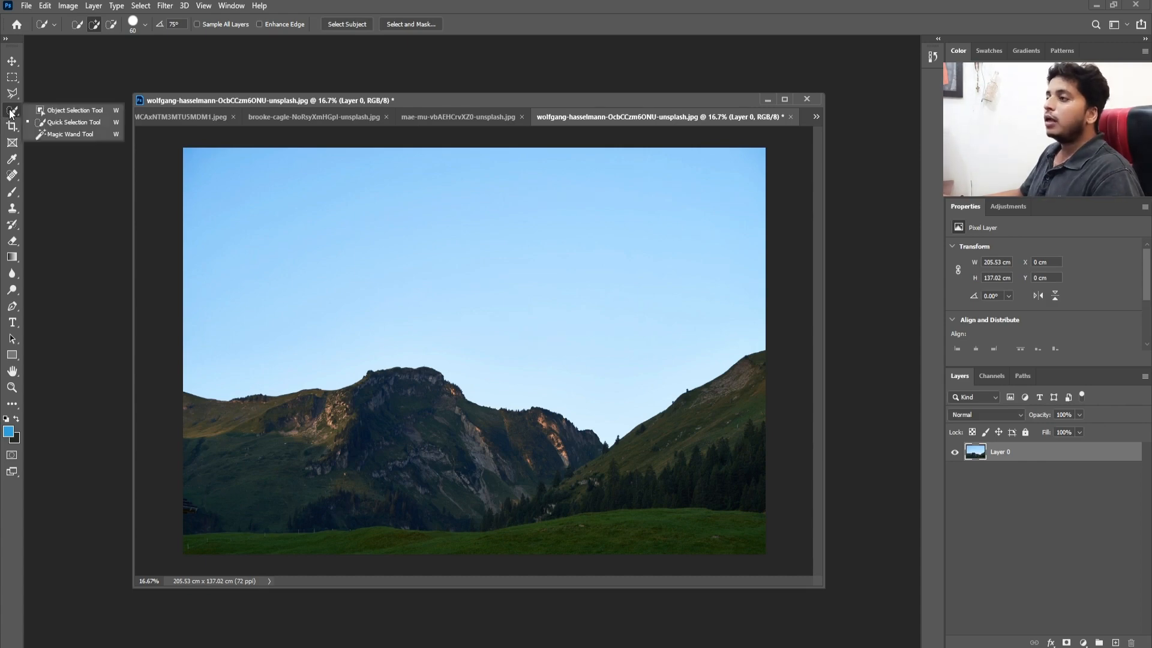
{"action": "left_click", "coordinate": [71, 135]}
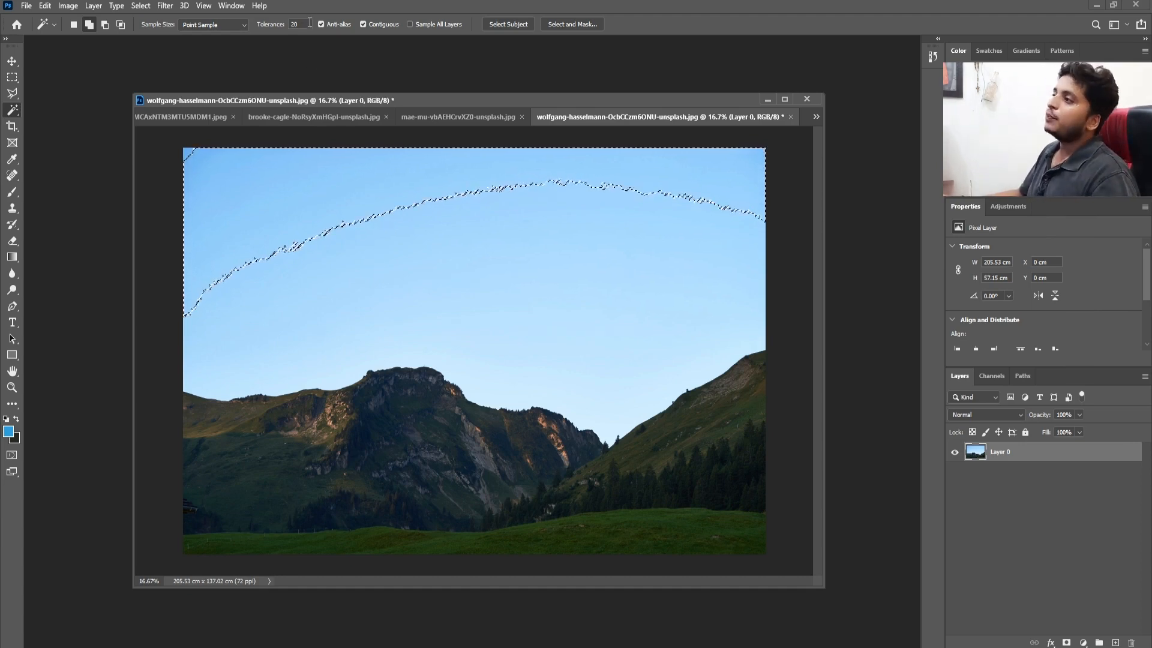
{"action": "type", "text": "40"}
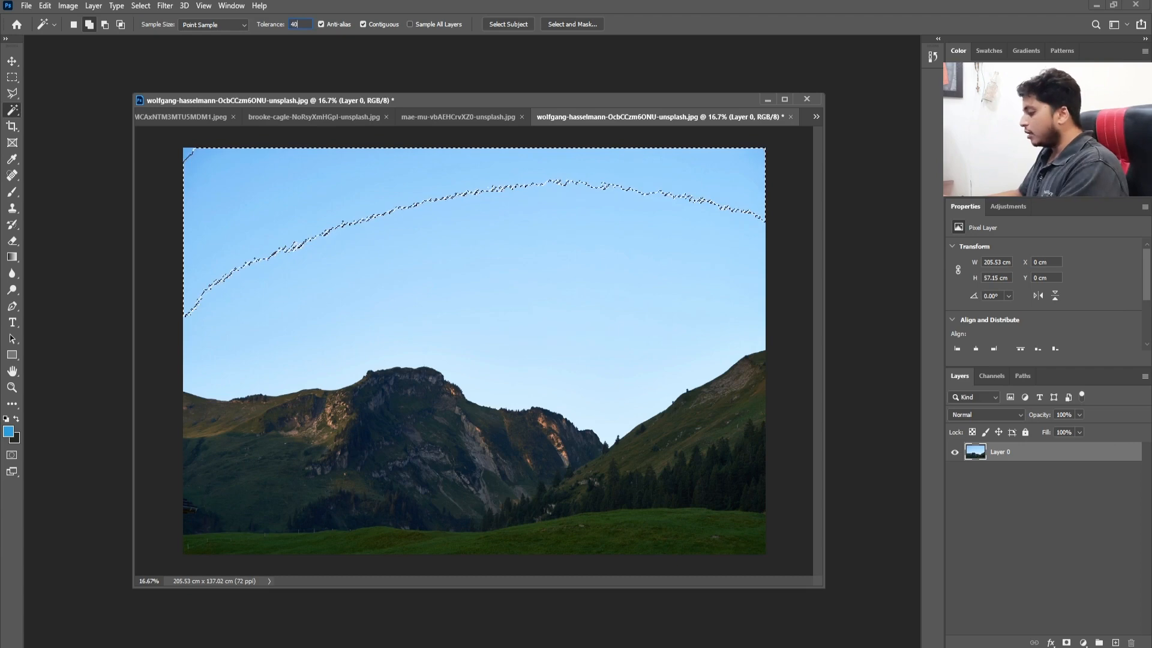
{"action": "key", "text": "ctrl+d"}
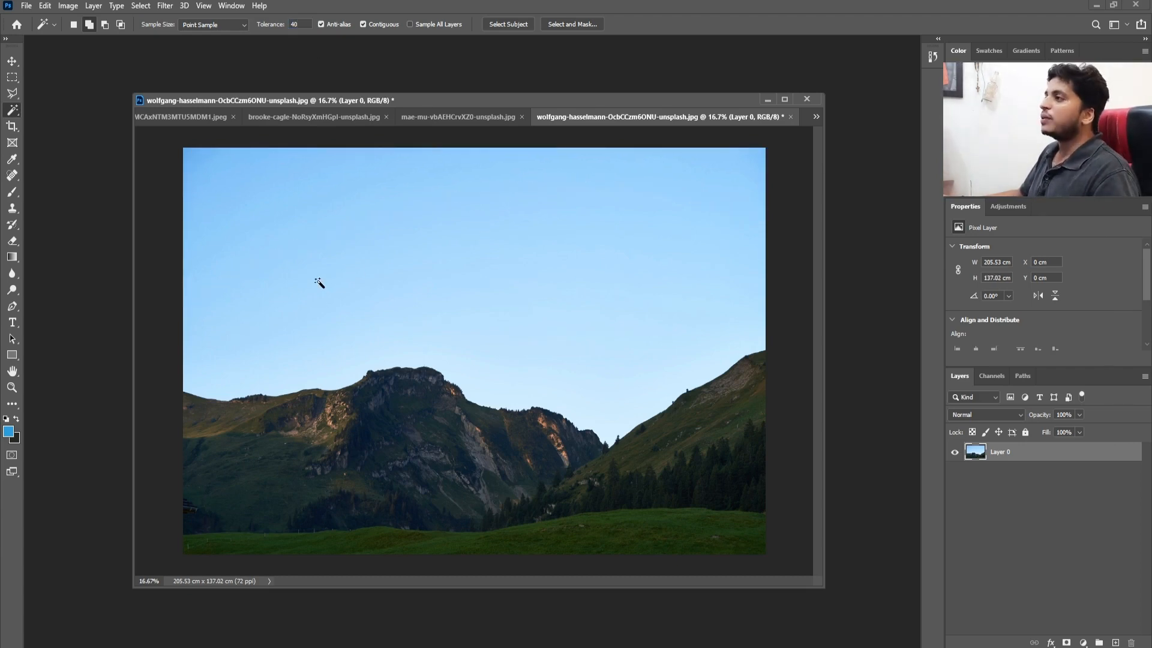
{"action": "left_click", "coordinate": [239, 184]}
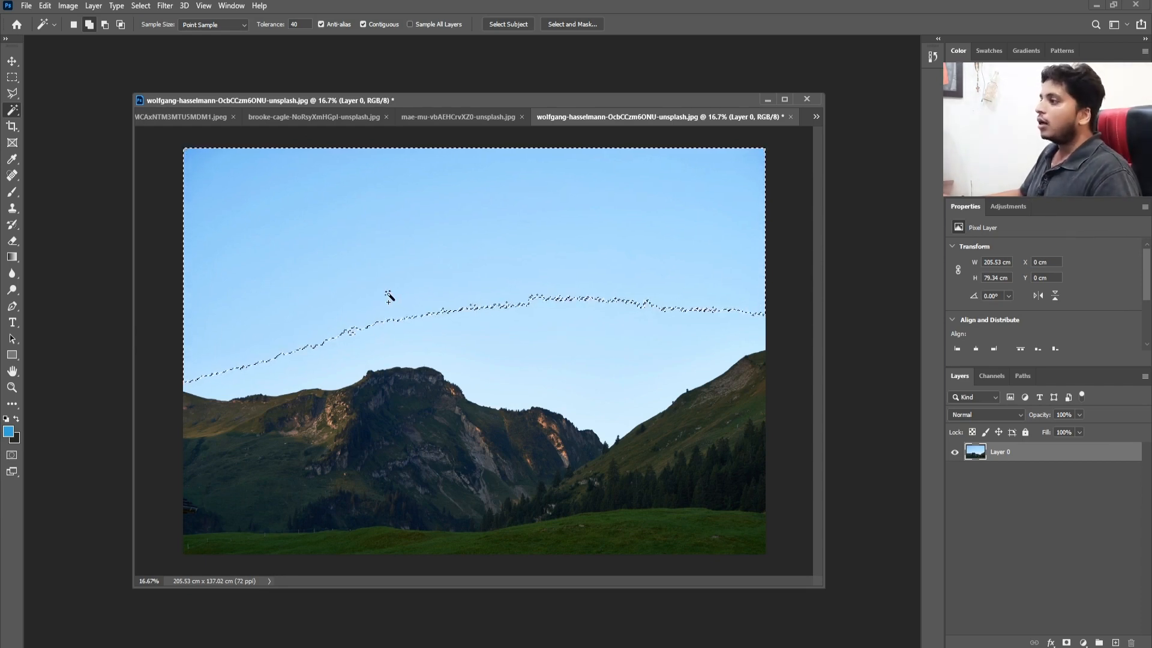
Clear the partial sky selection, set the Magic Wand tolerance to 60 and select the sky
{"action": "key", "text": "ctrl+d"}
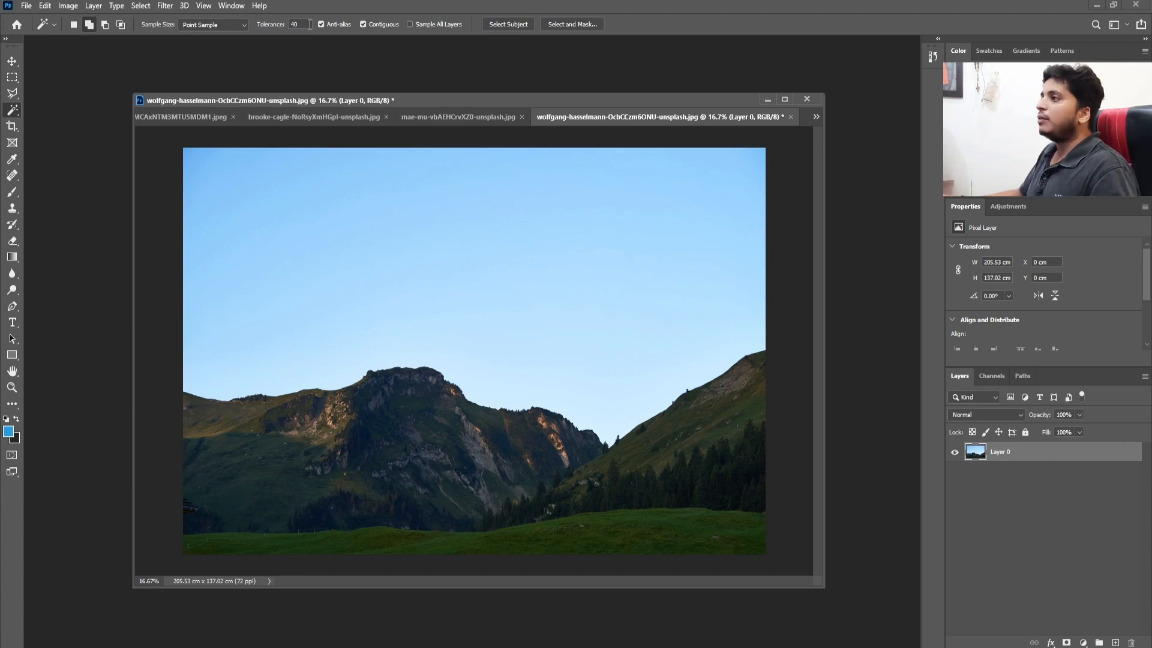
{"action": "type", "text": "60"}
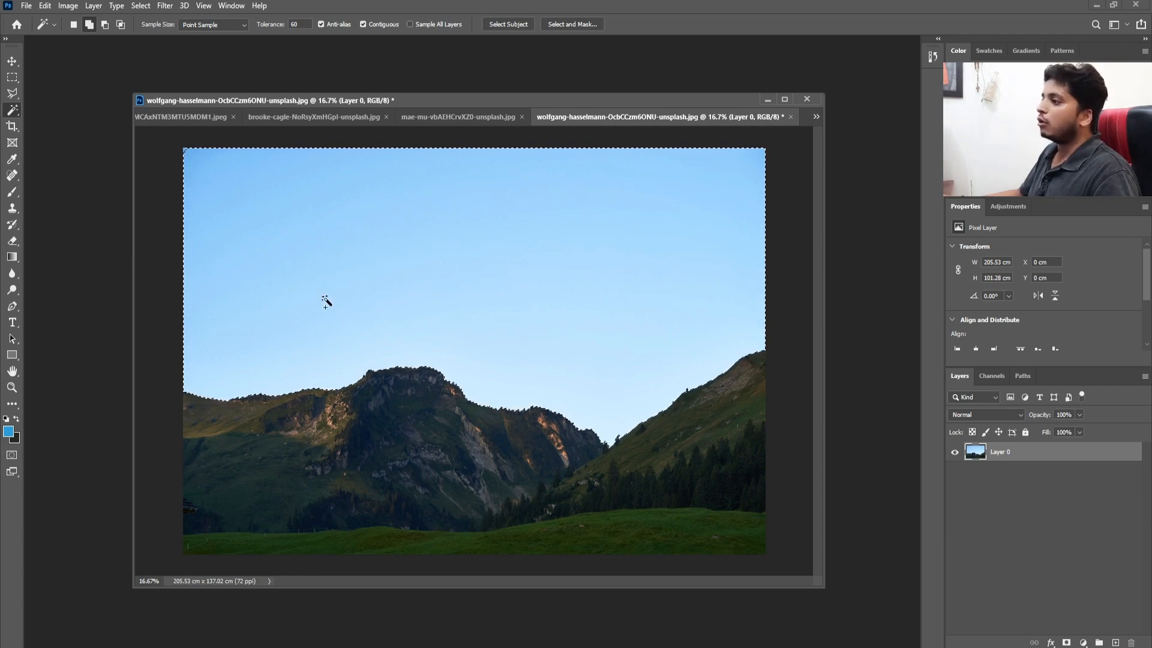
Examine the sky selection's edge closely along the mountain ridges and over the whole image
{"action": "key", "text": "ctrl+plus"}
{"action": "key", "text": "ctrl+plus"}
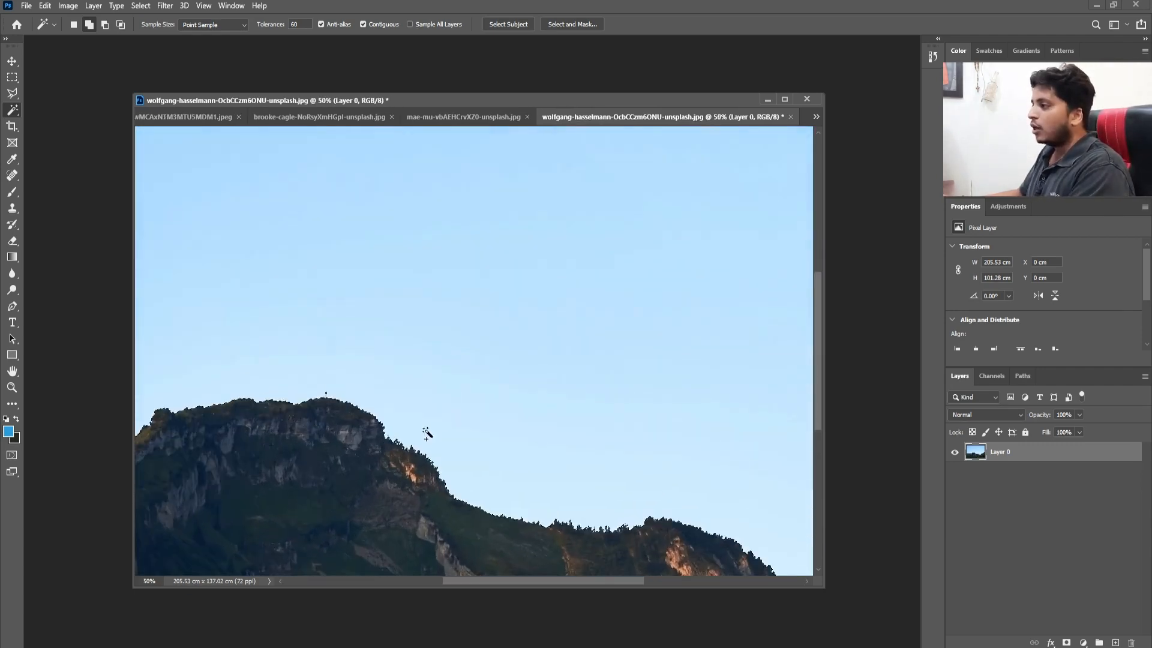
{"action": "left_click_drag", "start_coordinate": [488, 420], "coordinate": [410, 264]}
{"action": "left_click_drag", "start_coordinate": [688, 413], "coordinate": [366, 347]}
{"action": "left_click_drag", "start_coordinate": [742, 245], "coordinate": [485, 459]}
{"action": "left_click_drag", "start_coordinate": [687, 331], "coordinate": [654, 331]}
{"action": "key", "text": "ctrl+minus"}
{"action": "key", "text": "ctrl+minus"}
{"action": "key", "text": "ctrl+minus"}
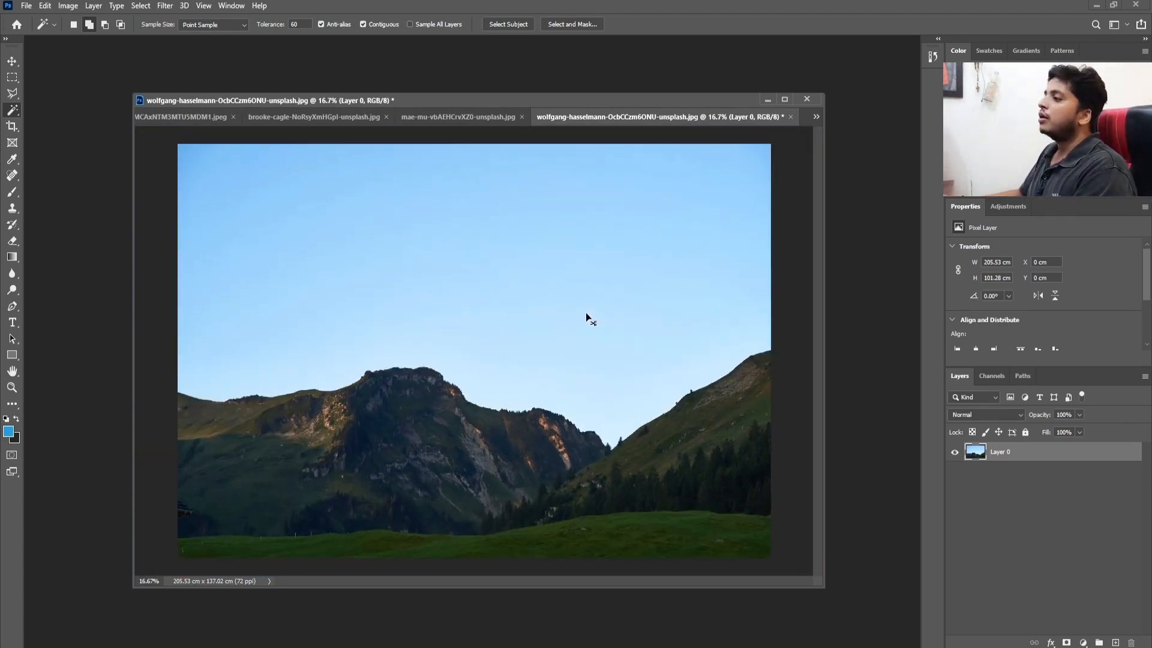
{"action": "key", "text": "ctrl+plus"}
{"action": "key", "text": "ctrl+minus"}
{"action": "key", "text": "ctrl+plus"}
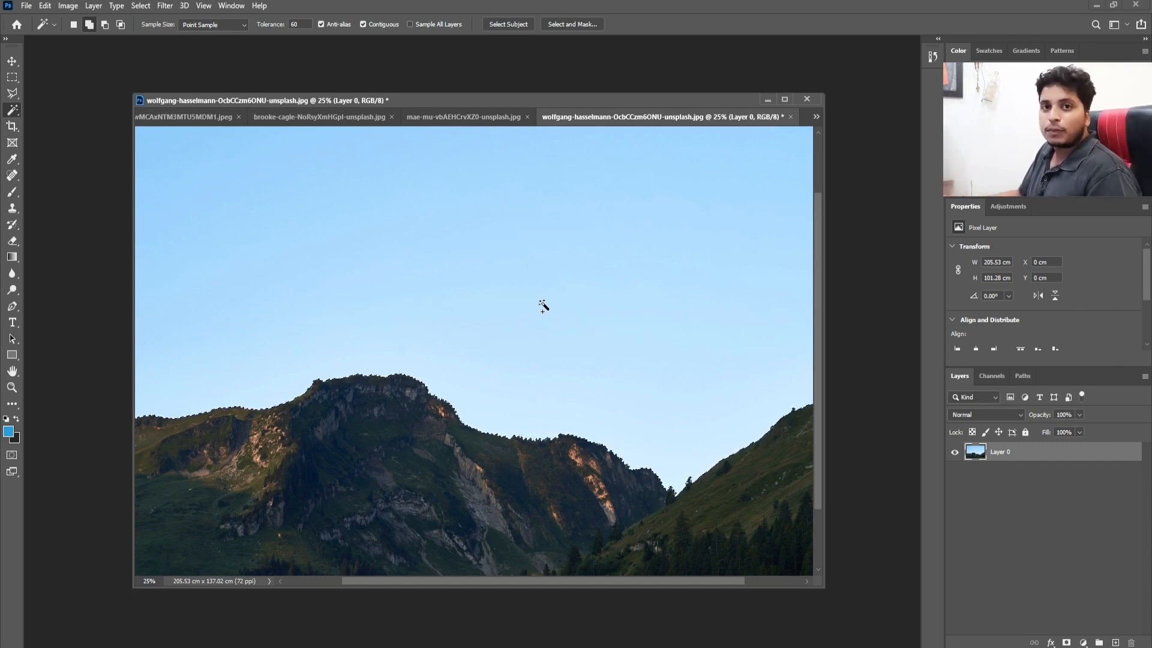
{"action": "scroll", "coordinate": [520, 274], "scroll_direction": "down", "scroll_amount": 2}
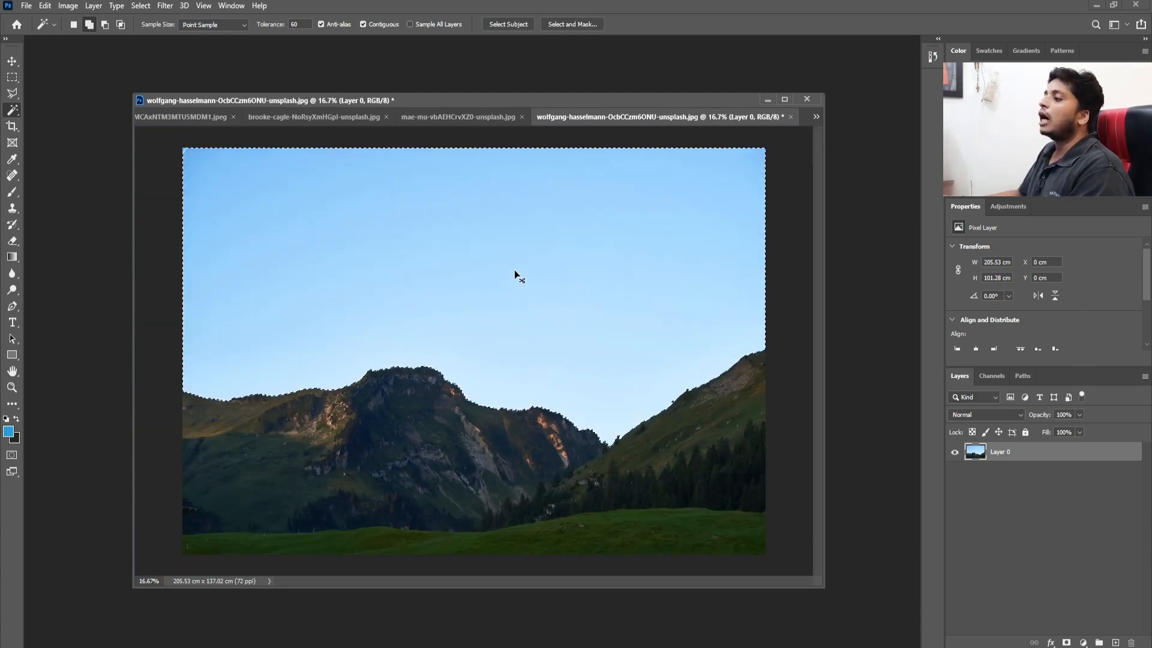
Vary the Magic Wand tolerance, including 40, set it back to 60 and clear the sky selection
{"action": "left_click", "coordinate": [516, 273]}
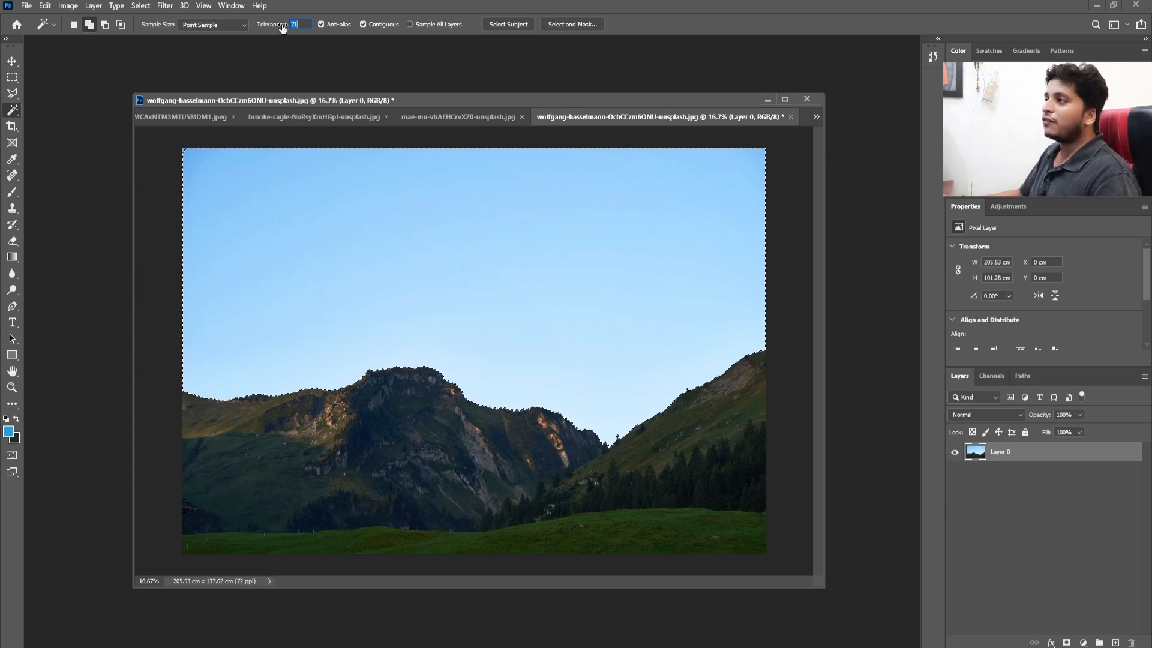
{"action": "left_click_drag", "start_coordinate": [271, 28], "coordinate": [264, 28]}
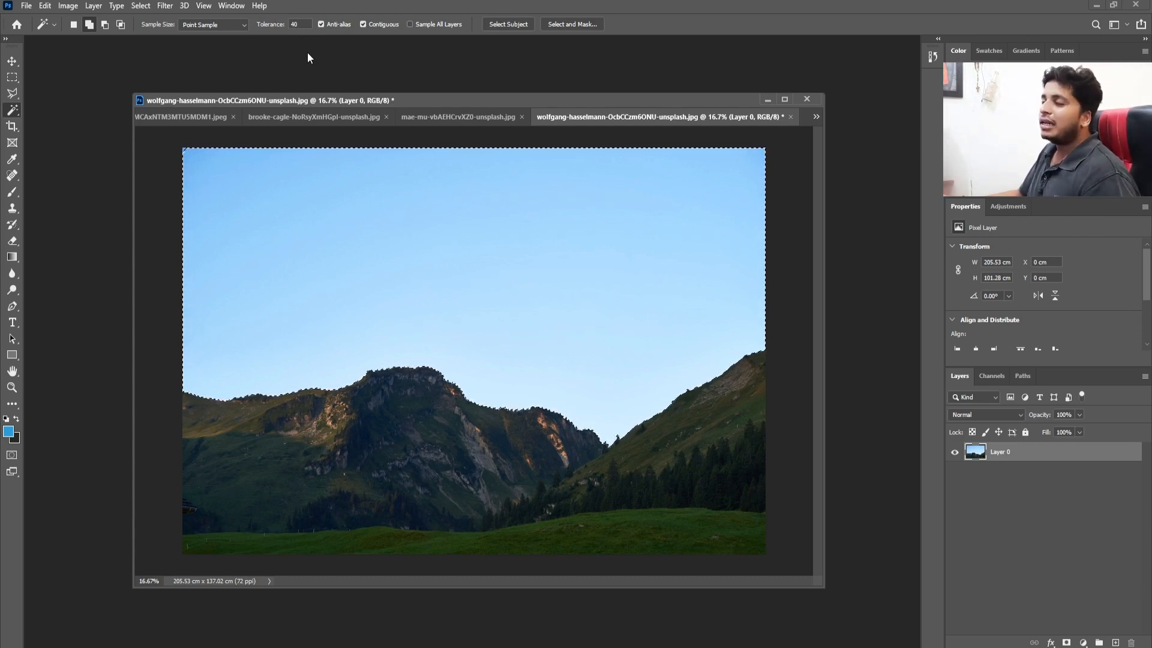
{"action": "left_click", "coordinate": [304, 24]}
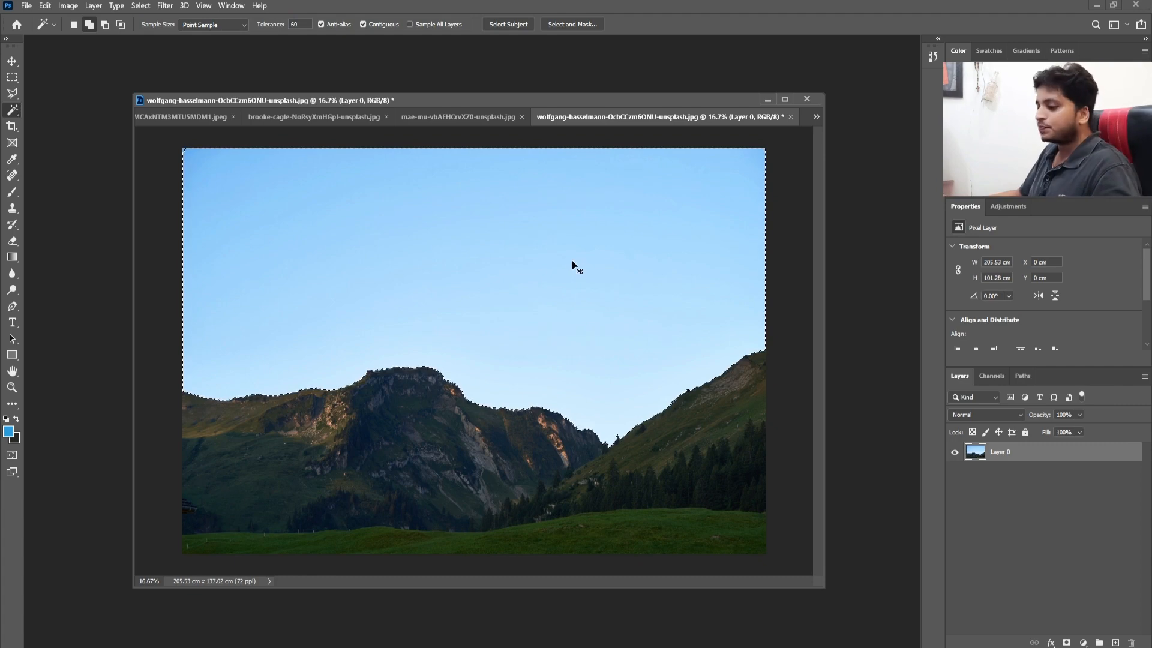
{"action": "key", "text": "ctrl+d"}
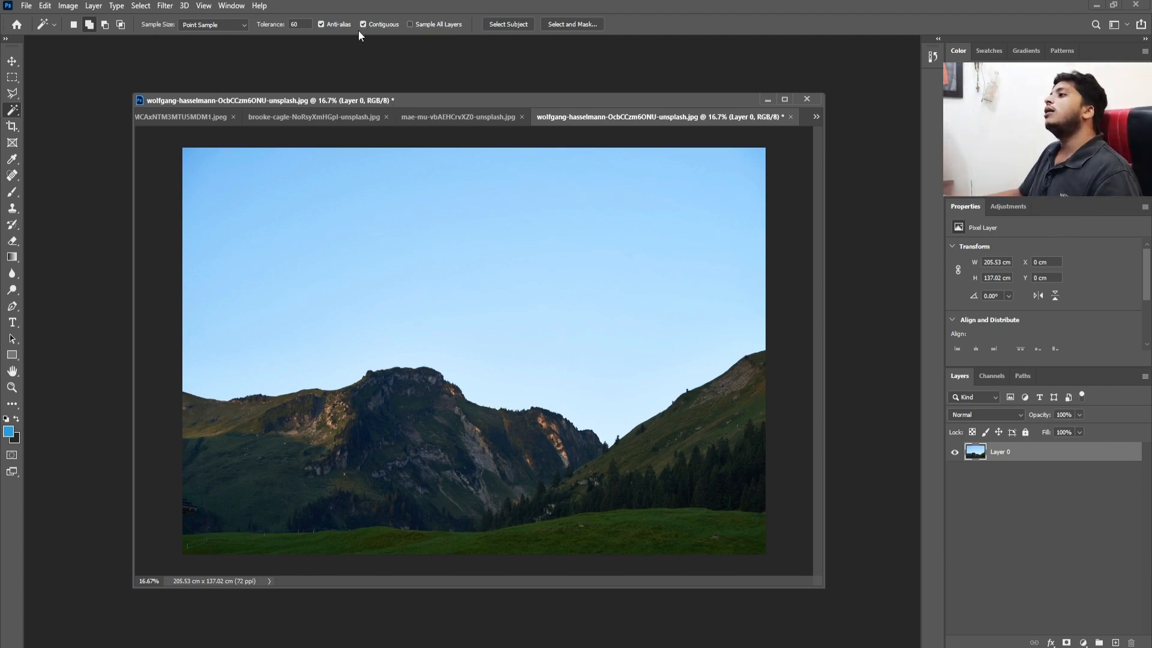
Select the sunlit rocky patch on the mountain's left slope with the Magic Wand, limited to contiguous pixels
{"action": "key", "text": "ctrl+plus"}
{"action": "key", "text": "ctrl+plus"}
{"action": "key", "text": "ctrl+plus"}
{"action": "left_click_drag", "start_coordinate": [326, 430], "coordinate": [604, 260]}
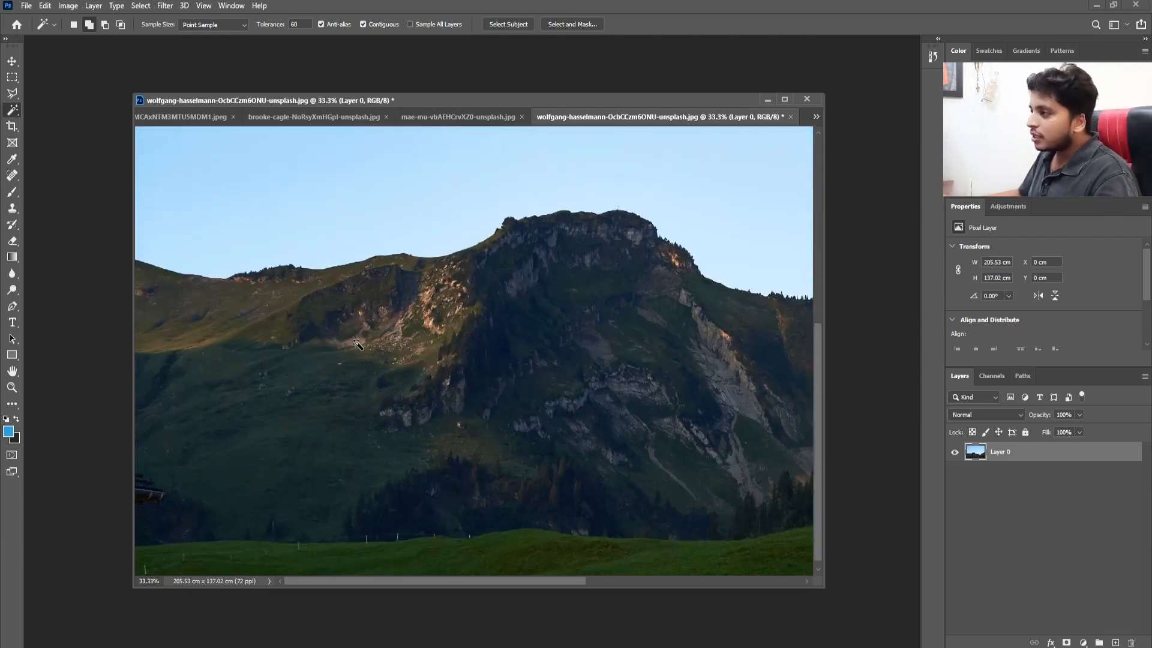
{"action": "key", "text": "ctrl+plus"}
{"action": "key", "text": "ctrl+plus"}
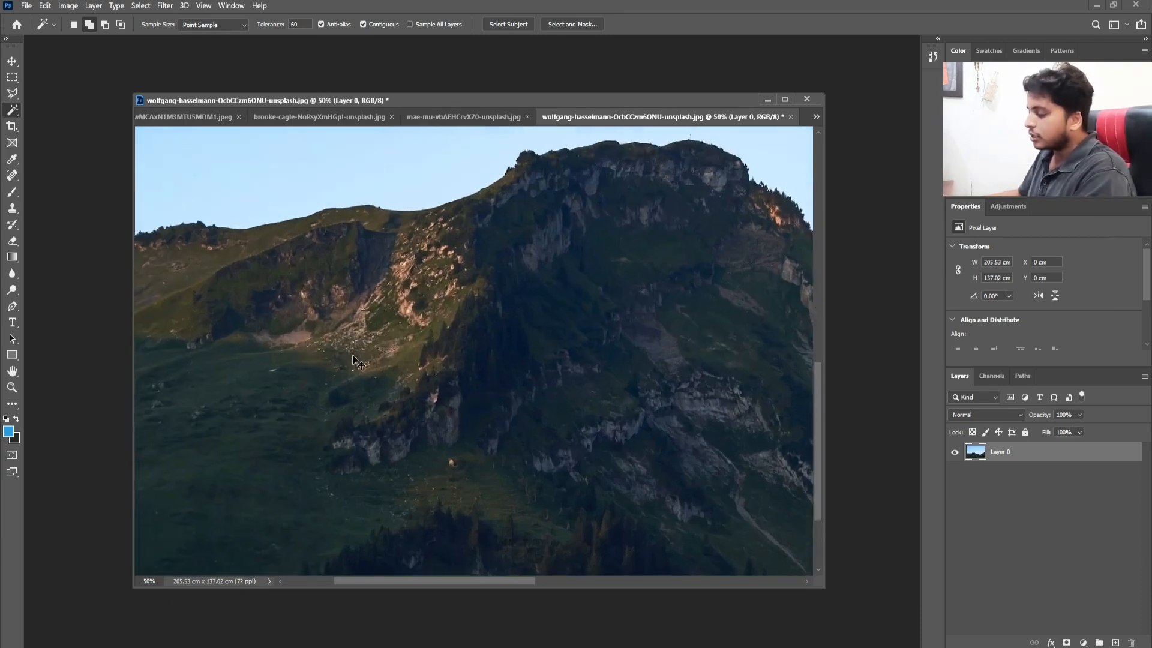
{"action": "left_click_drag", "start_coordinate": [284, 346], "coordinate": [442, 345]}
{"action": "left_click", "coordinate": [401, 332]}
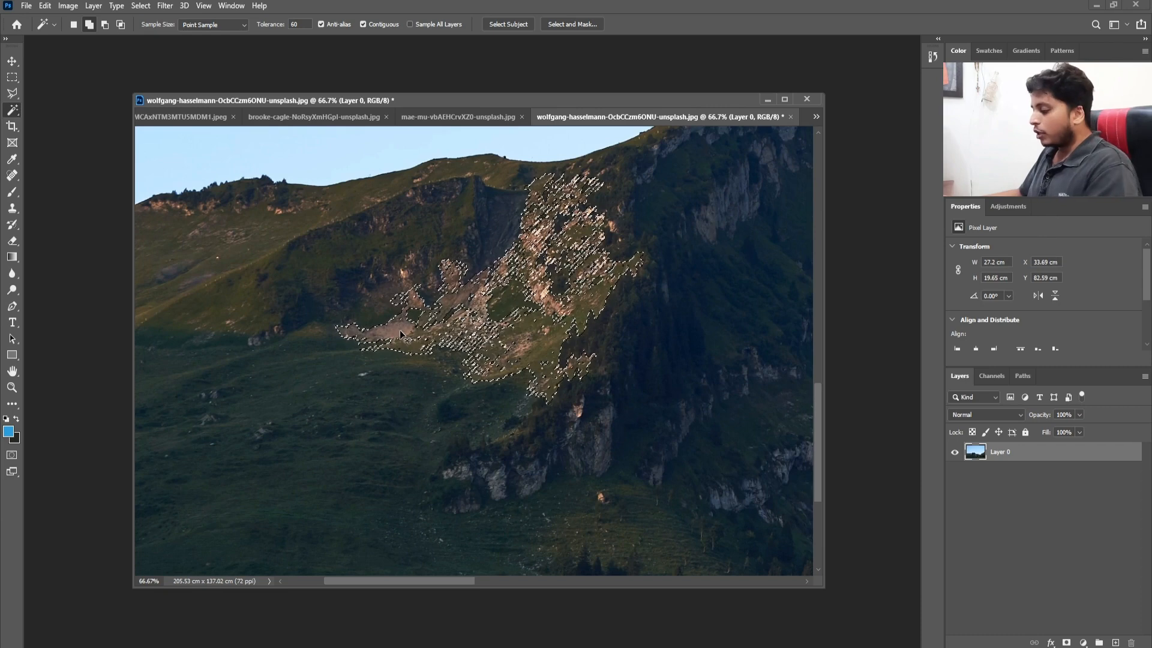
Examine the extent of the rocky patch selection against similarly coloured areas across the rest of the mountains
{"action": "key", "text": "ctrl+minus"}
{"action": "key", "text": "ctrl+minus"}
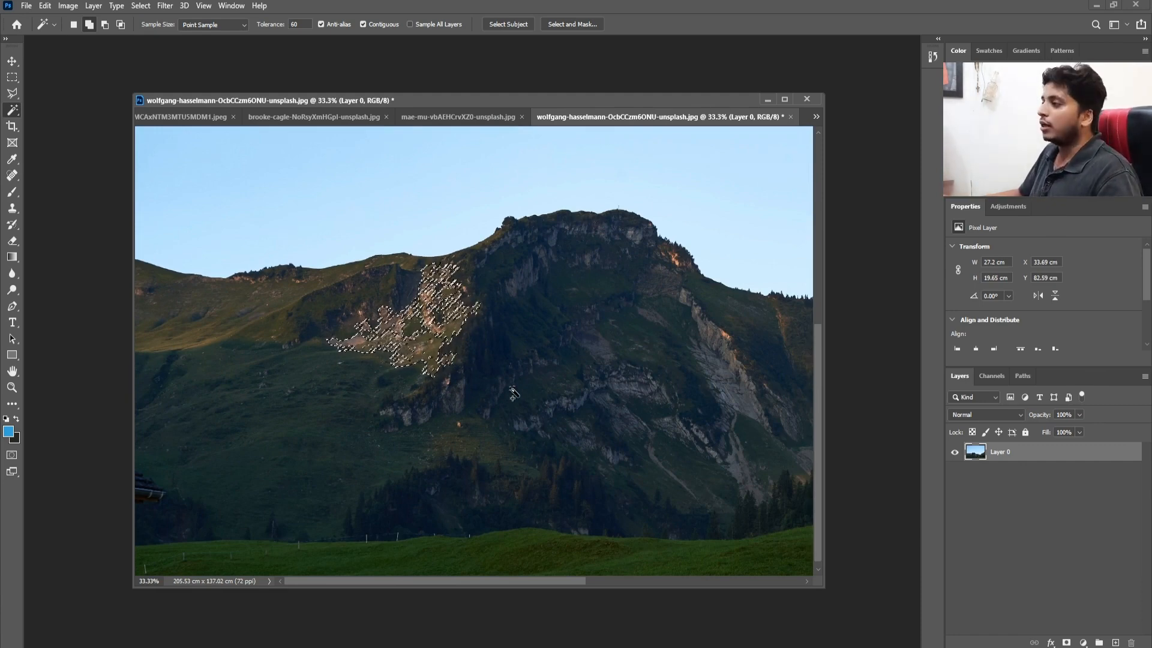
{"action": "left_click_drag", "start_coordinate": [658, 378], "coordinate": [586, 352]}
{"action": "left_click_drag", "start_coordinate": [656, 364], "coordinate": [589, 364]}
{"action": "left_click_drag", "start_coordinate": [464, 309], "coordinate": [584, 343]}
{"action": "key", "text": "ctrl+minus"}
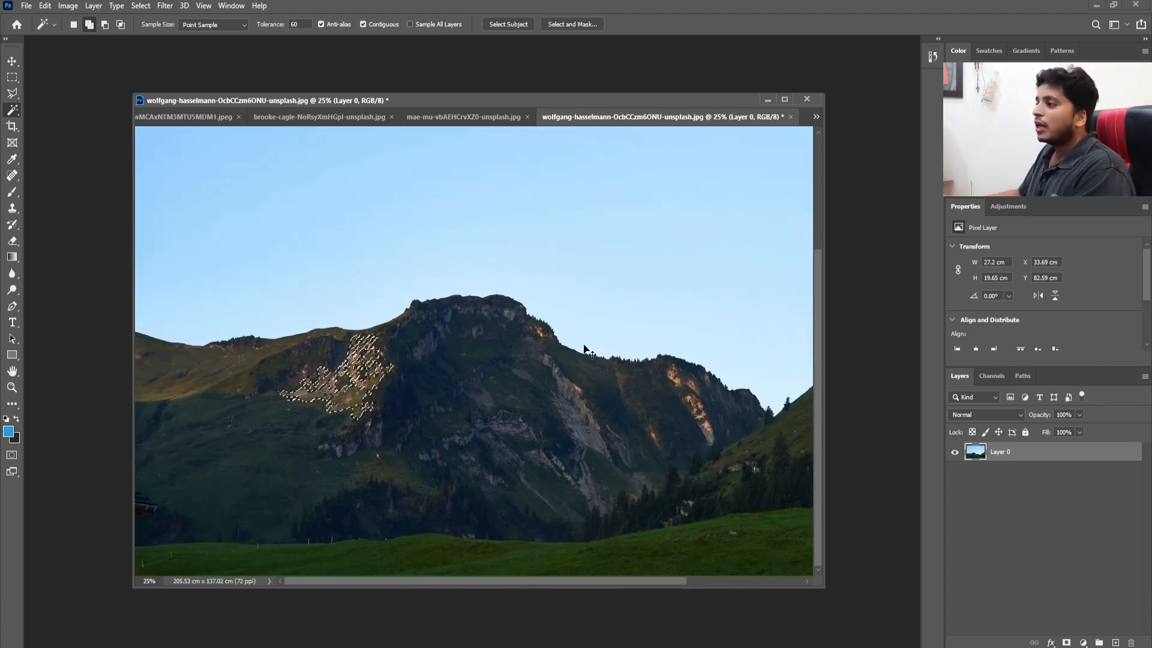
{"action": "key", "text": "ctrl+minus"}
{"action": "key", "text": "ctrl+plus"}
{"action": "left_click_drag", "start_coordinate": [430, 417], "coordinate": [528, 336]}
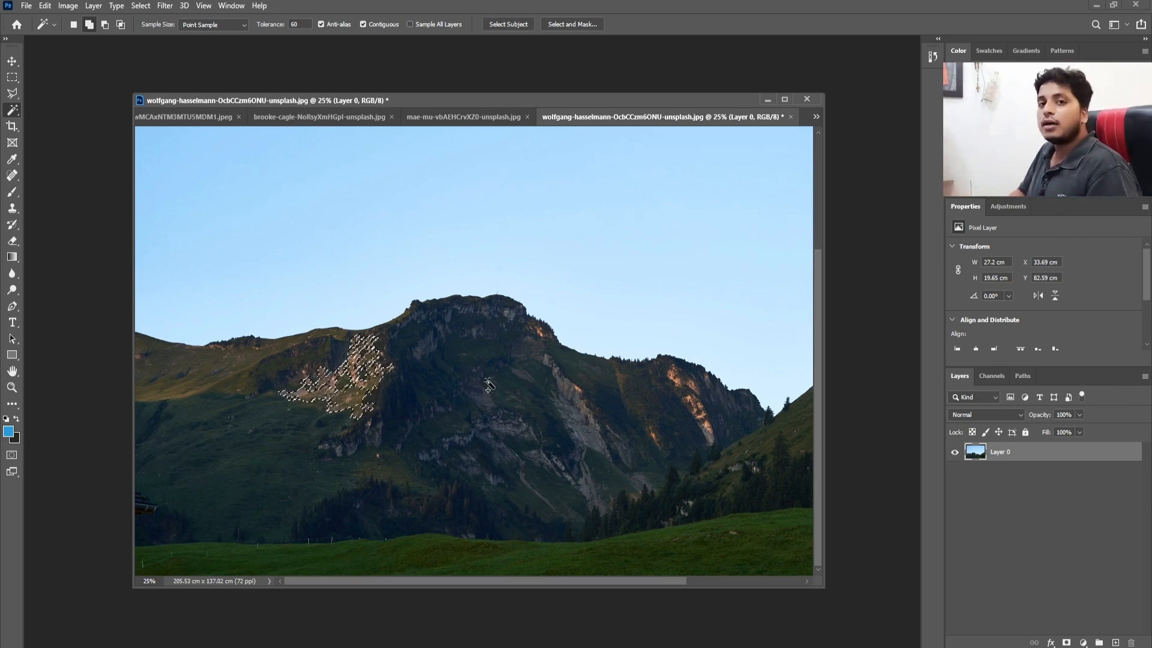
Clear the rock selection, turn off Contiguous and sample the sunlit left slope to select matching tones across the image
{"action": "key", "text": "ctrl+d"}
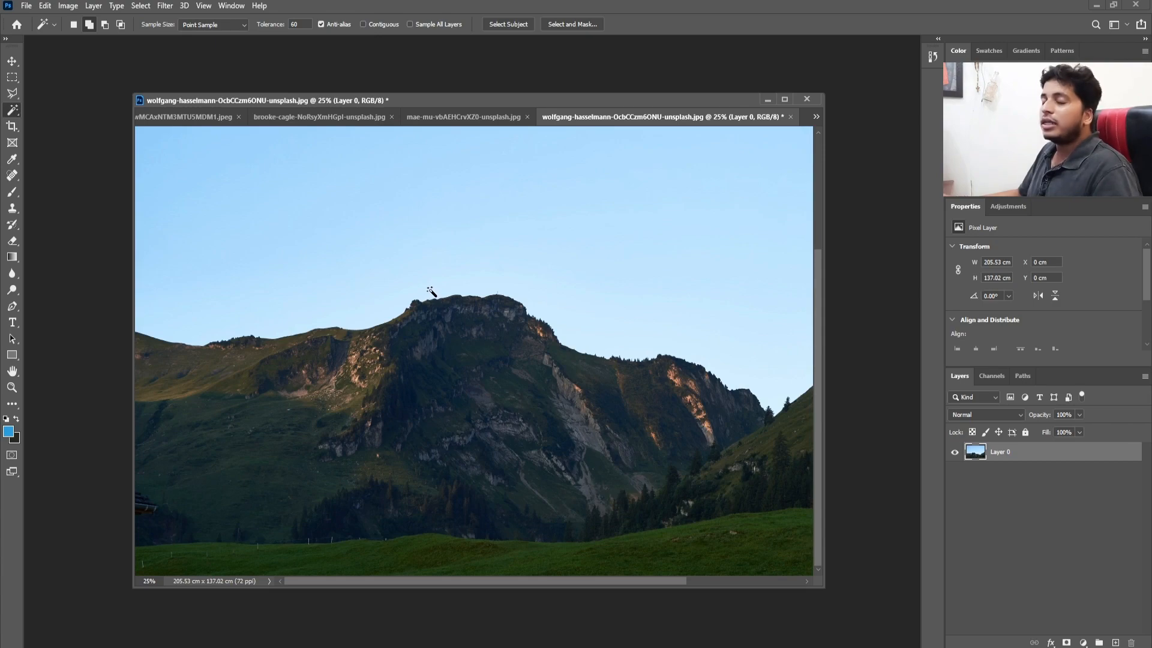
{"action": "left_click", "coordinate": [305, 394]}
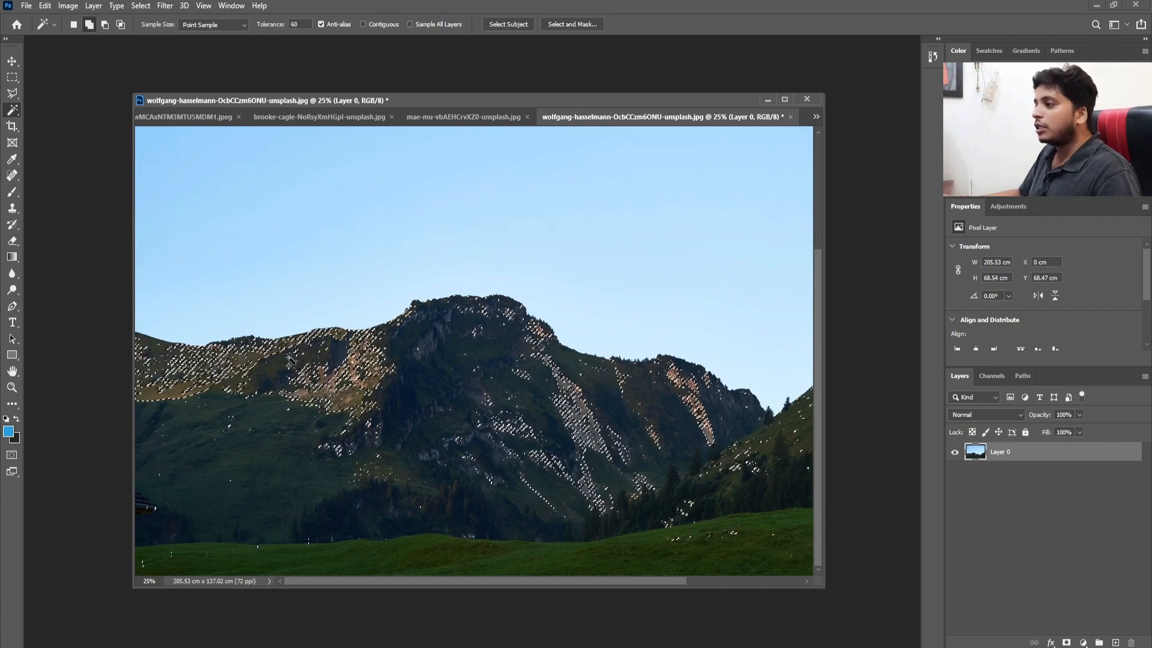
{"action": "key", "text": "ctrl+d"}
{"action": "key", "text": "ctrl+minus"}
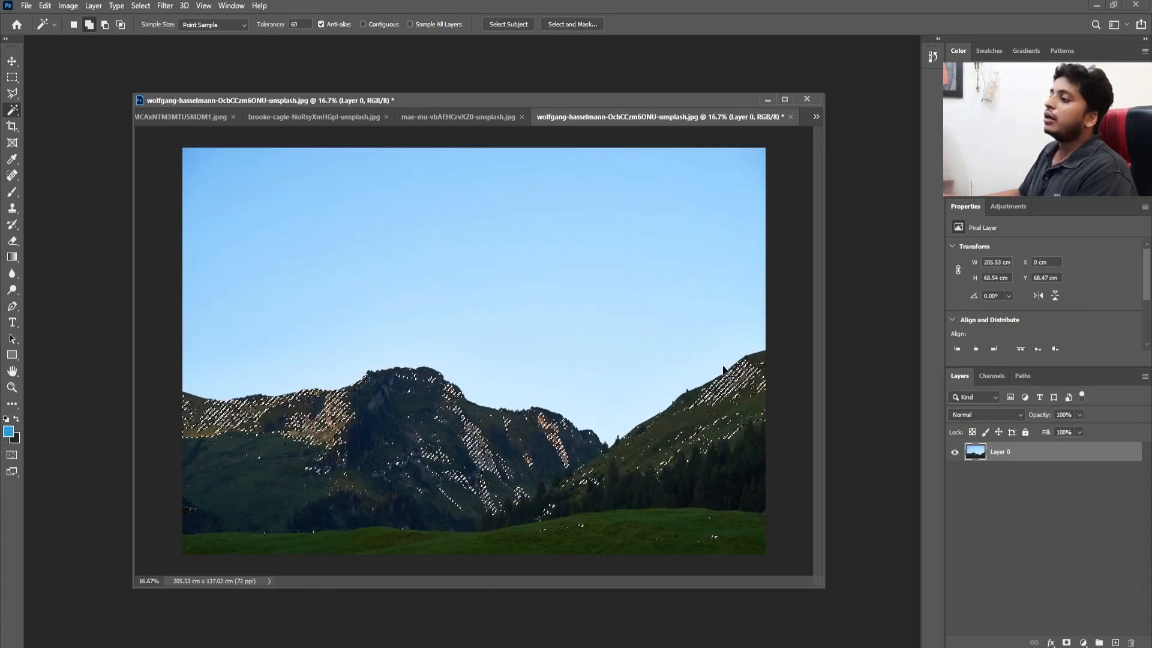
{"action": "key", "text": "ctrl+plus"}
{"action": "left_click_drag", "start_coordinate": [251, 471], "coordinate": [347, 390]}
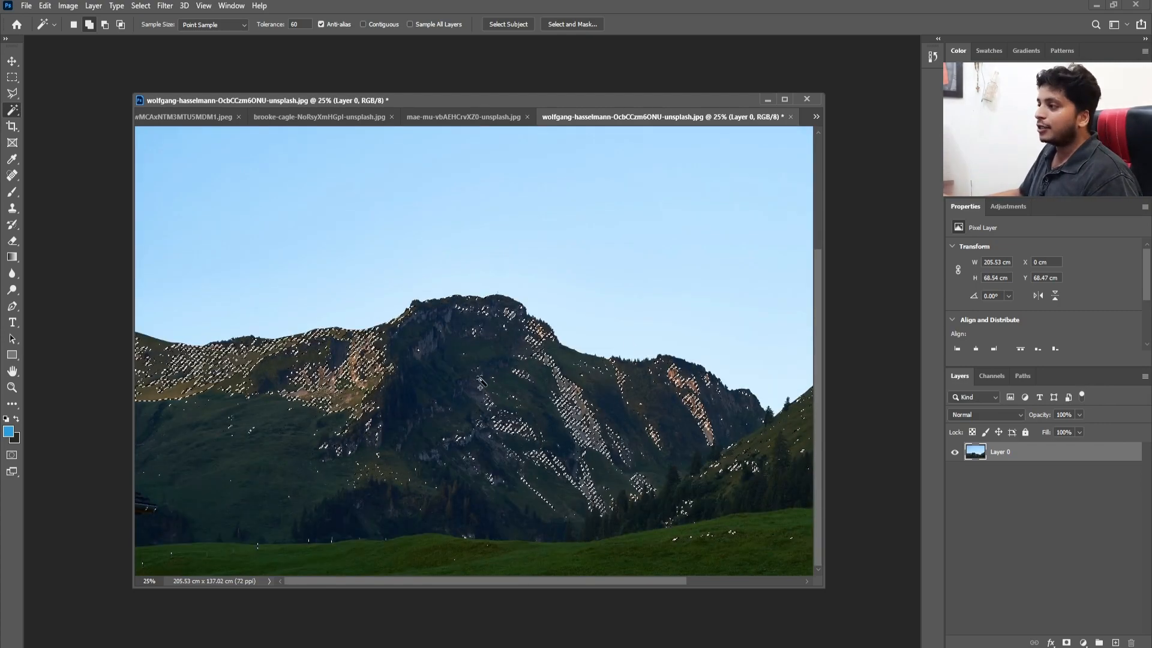
Clear the selection, sample the grass at the lower left without Contiguous, clear that selection and re-enable Contiguous
{"action": "key", "text": "ctrl+d"}
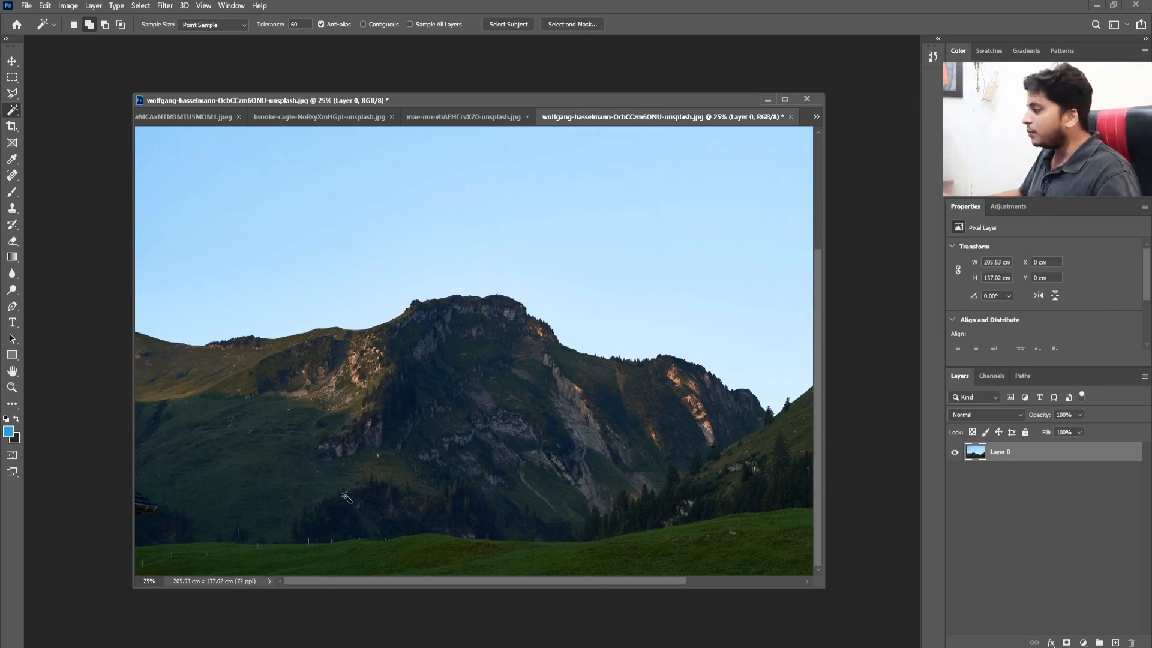
{"action": "left_click", "coordinate": [227, 557]}
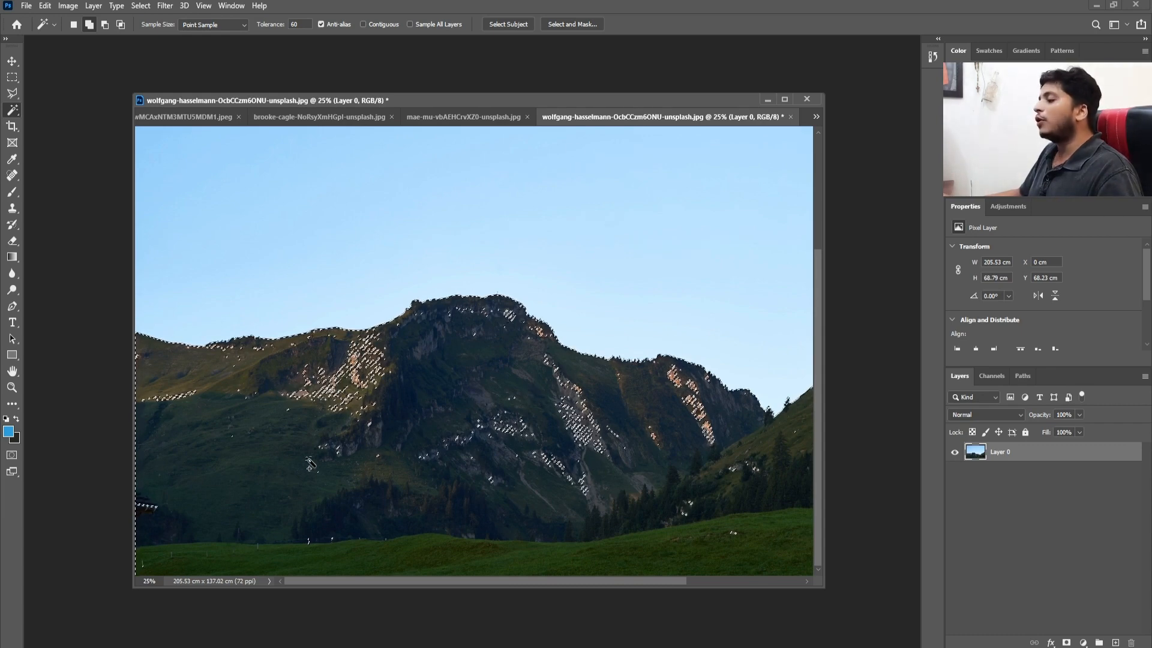
{"action": "key", "text": "ctrl+d"}
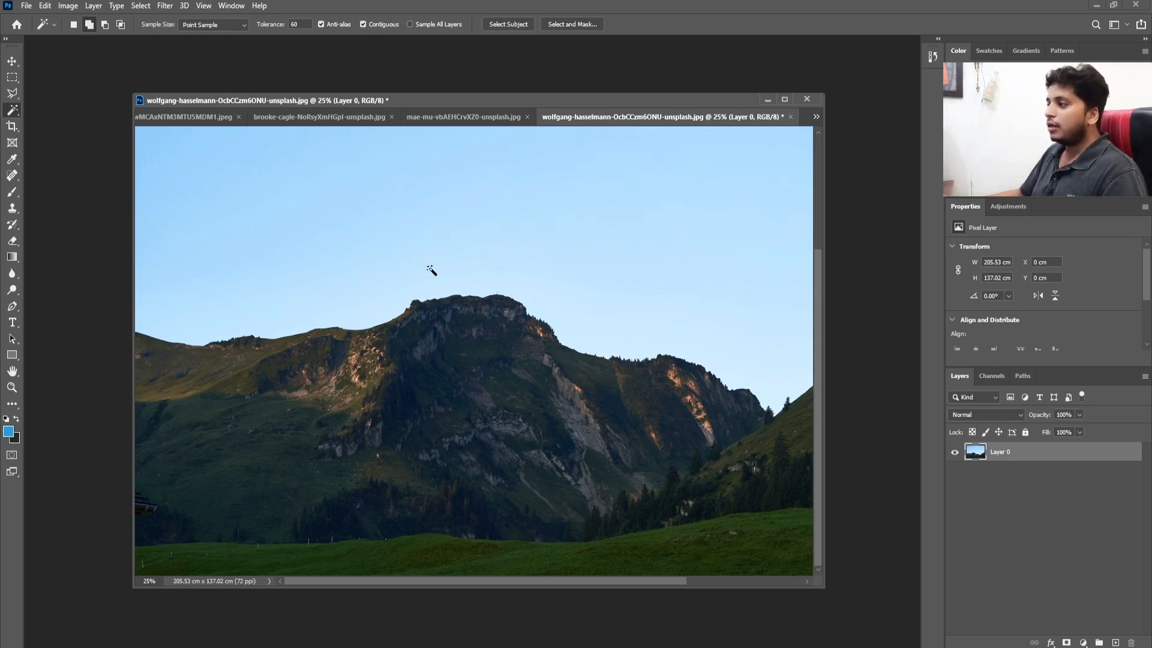
Select the whole sky at Magic Wand tolerance 70 and invert the selection between mountains and sky, ending on the sky
{"action": "key", "text": "ctrl+minus"}
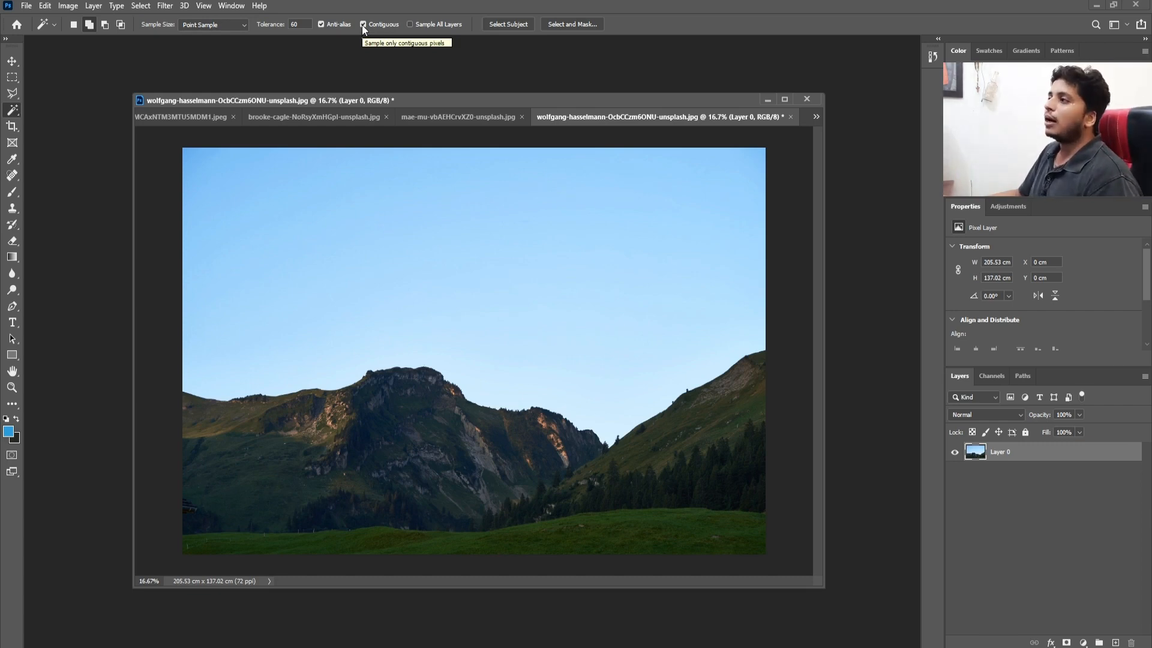
{"action": "left_click", "coordinate": [347, 186]}
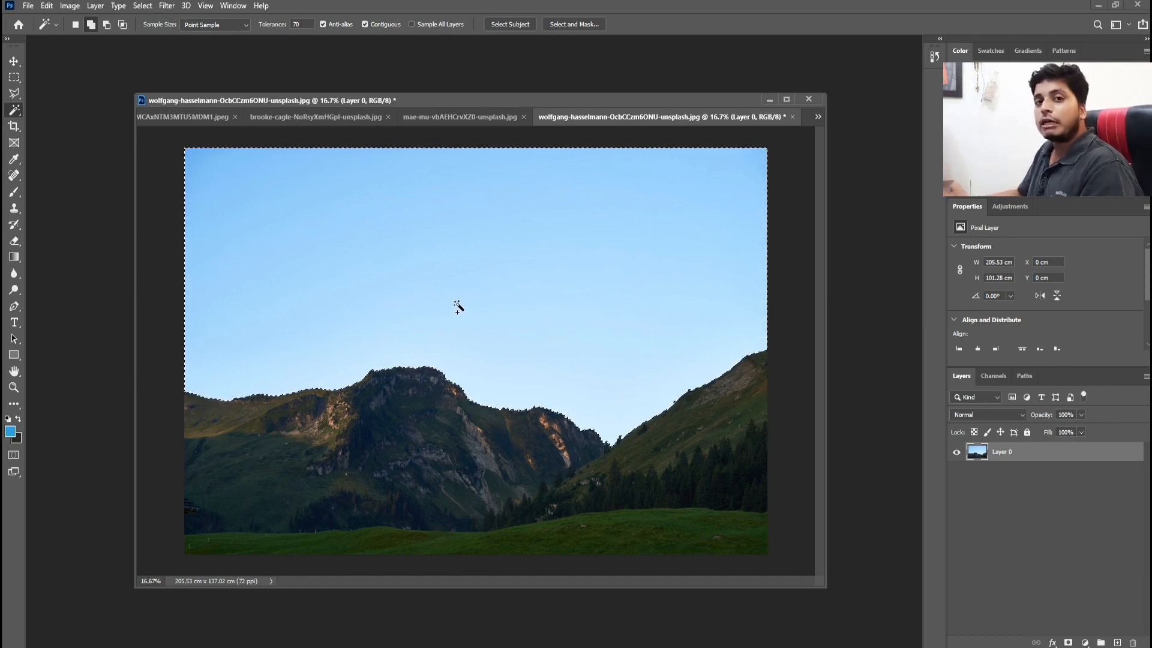
{"action": "right_click", "coordinate": [442, 274]}
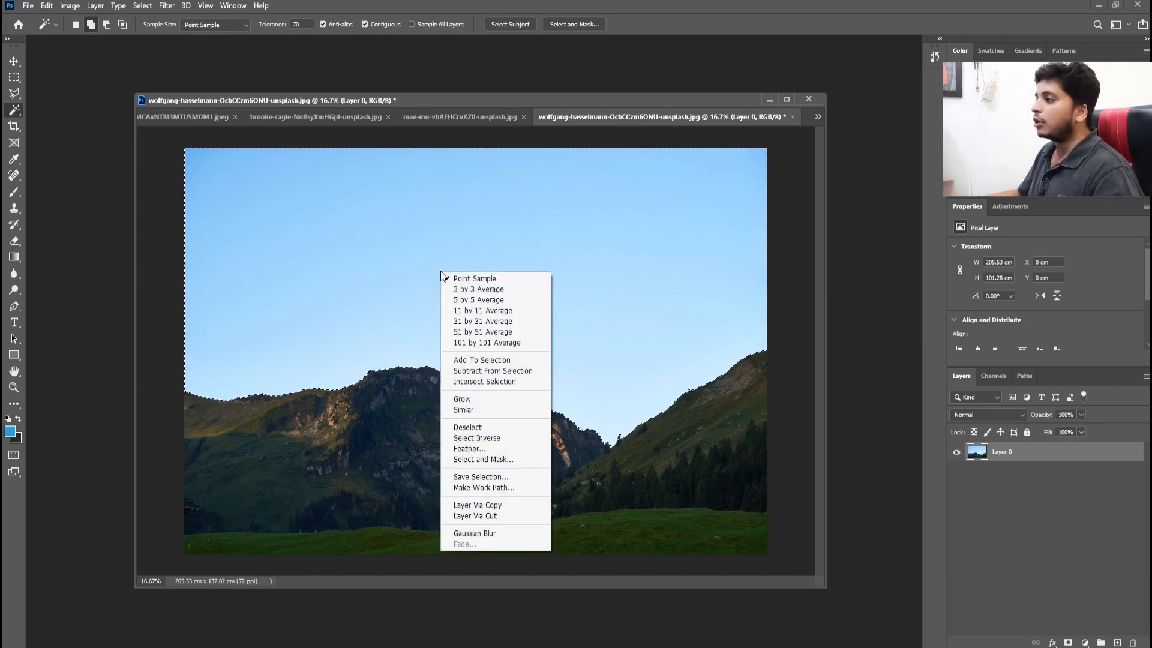
{"action": "left_click", "coordinate": [518, 437]}
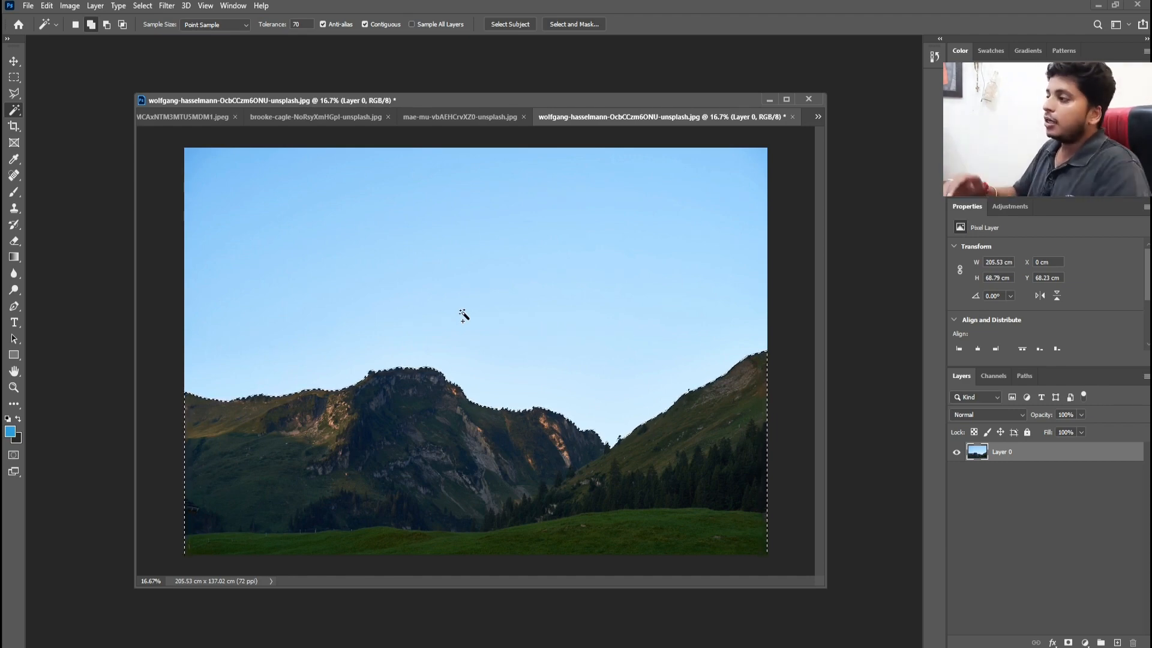
{"action": "key", "text": "ctrl+shift+i"}
{"action": "key", "text": "ctrl+shift+i"}
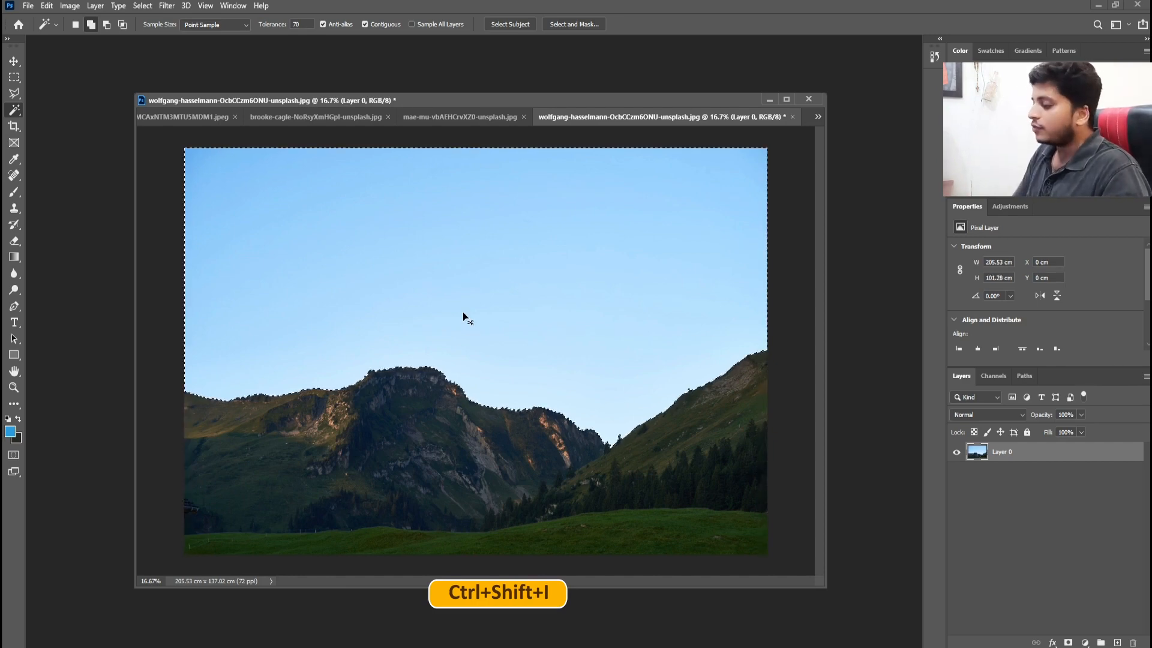